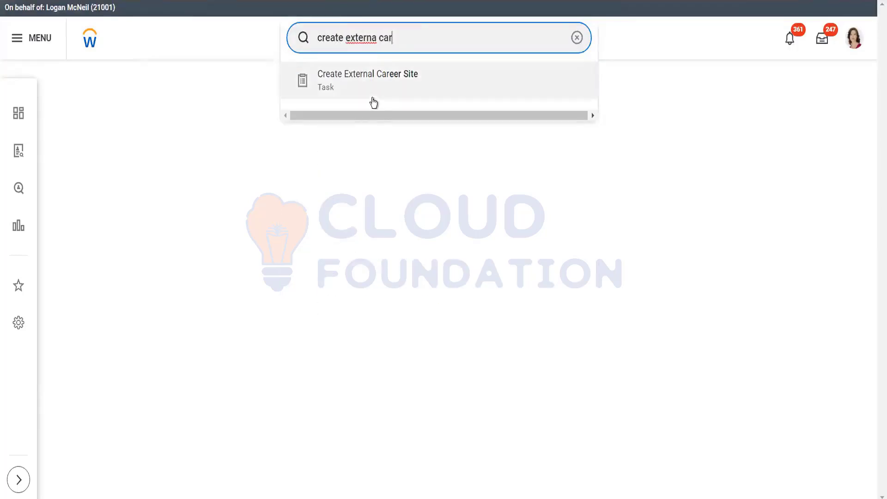
Start the Create External Career Site task, enter the site's name, and set its ID to 12345
click(378, 82)
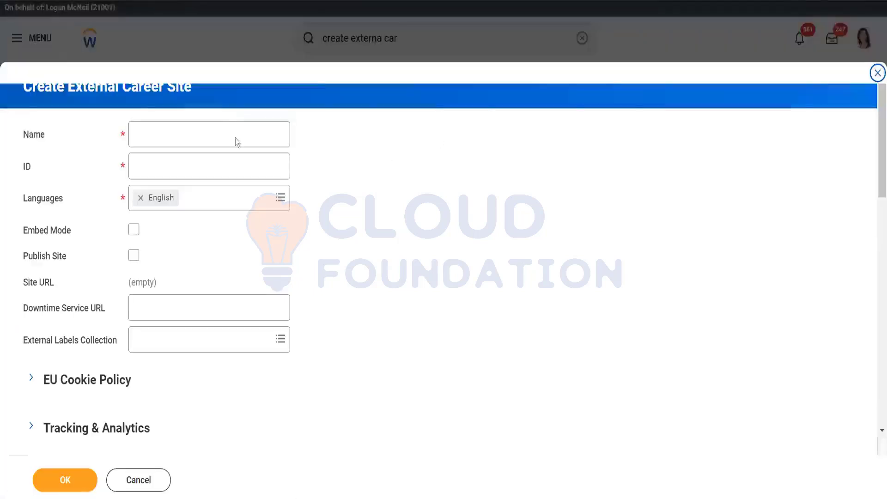
click(227, 128)
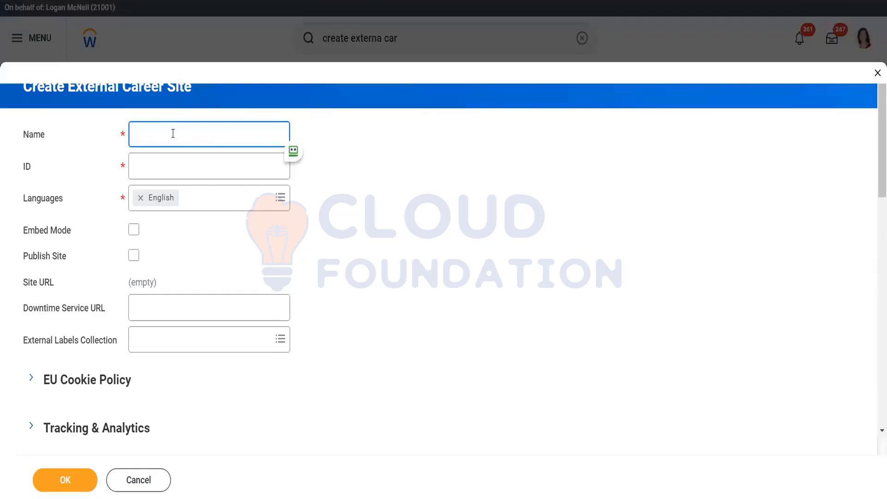
click(185, 171)
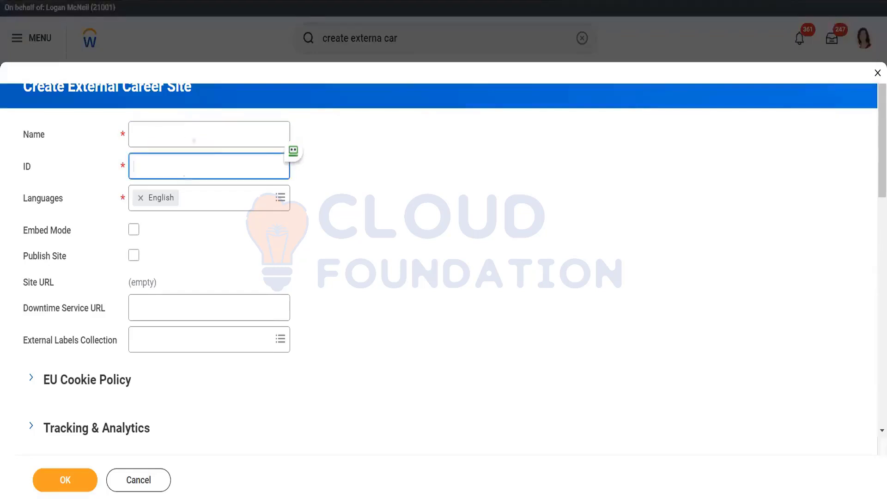
click(198, 132)
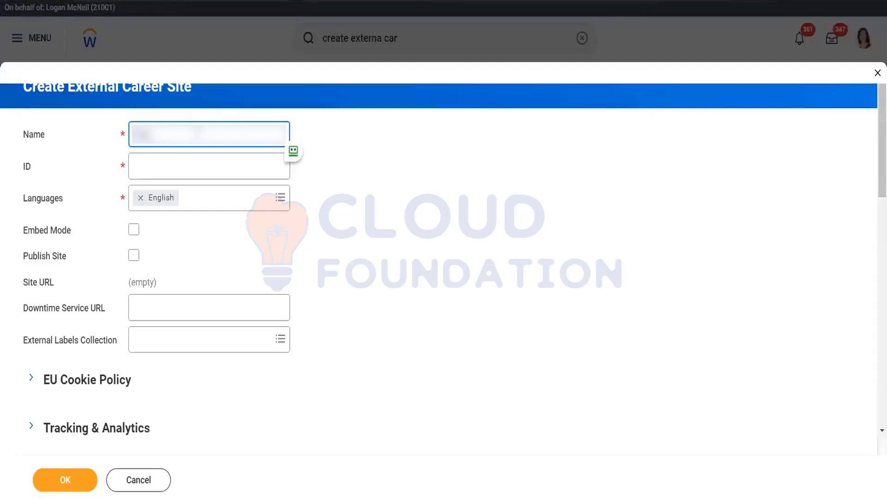
text(dati)
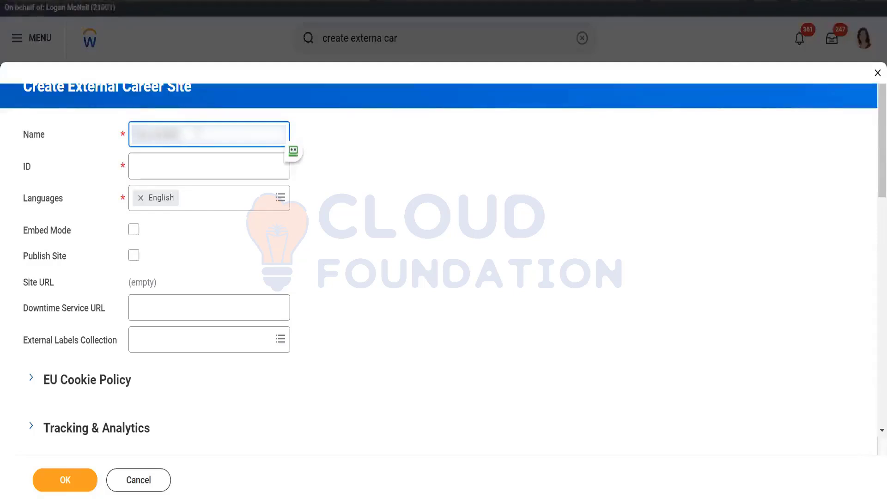
click(183, 165)
text(12345)
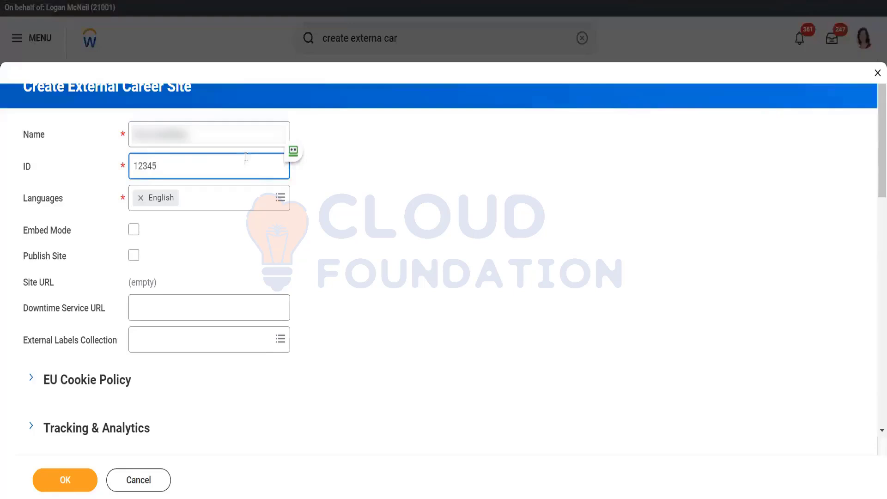
click(368, 254)
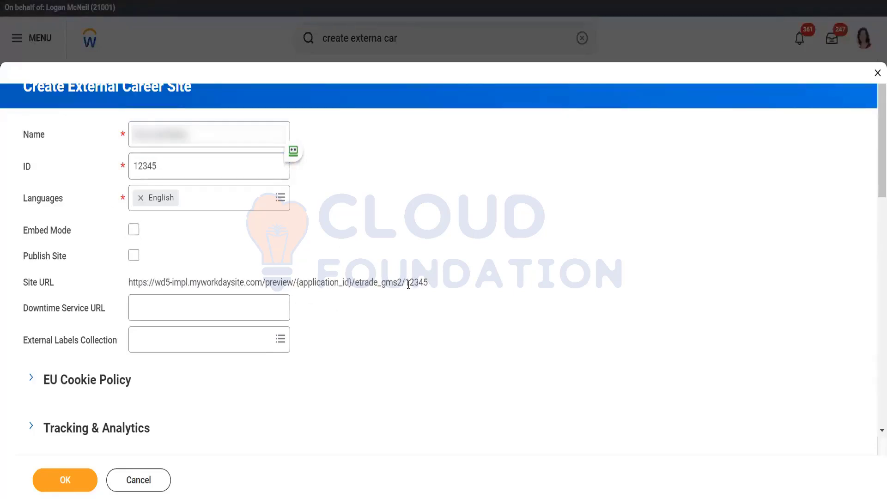
drag(408, 285, 434, 287)
double_click(416, 283)
drag(129, 283, 451, 283)
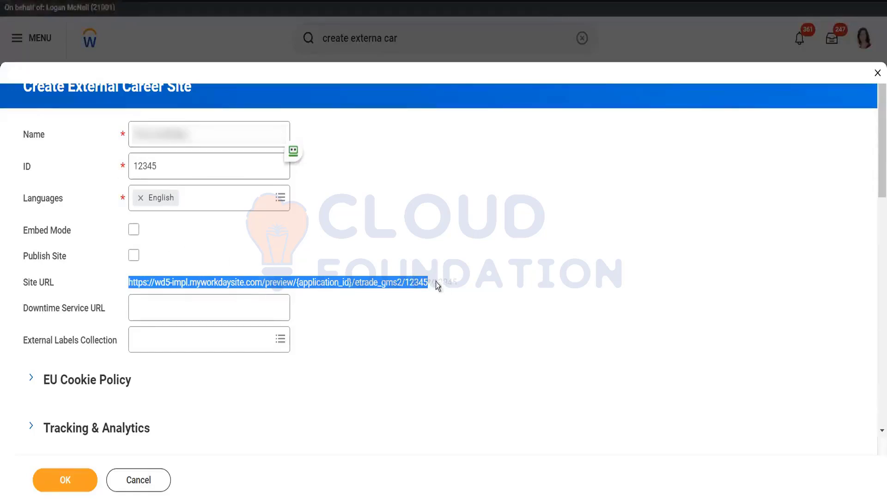
click(310, 236)
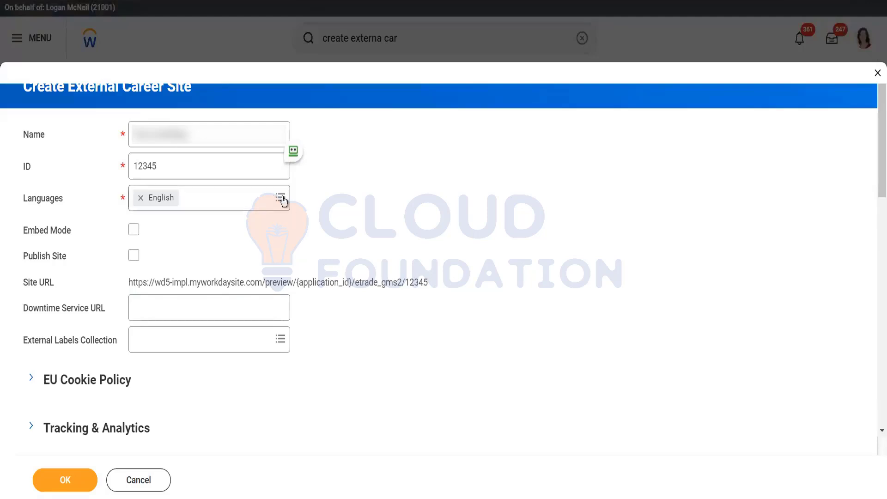
Add Español to the site's languages and enable Publish Site
click(280, 198)
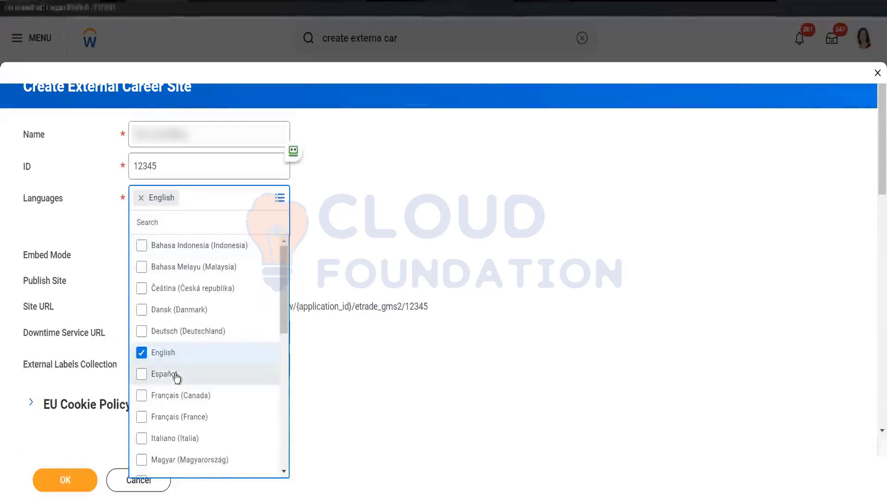
click(175, 375)
click(420, 222)
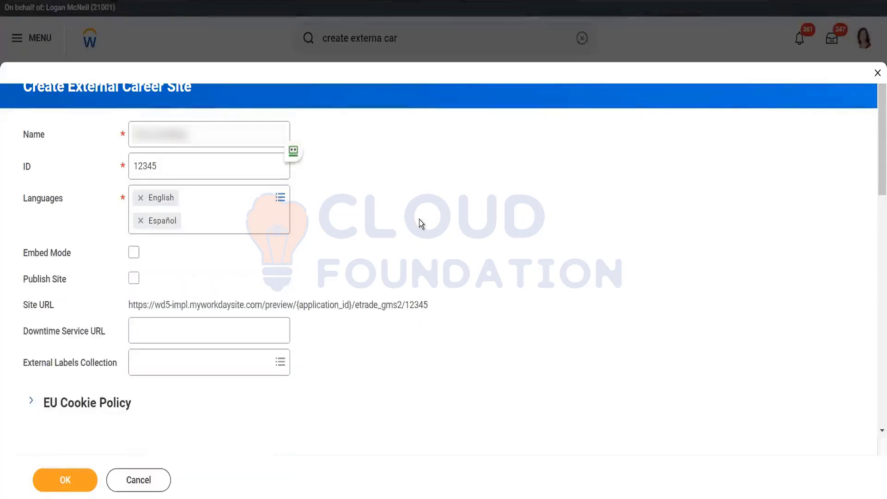
click(133, 278)
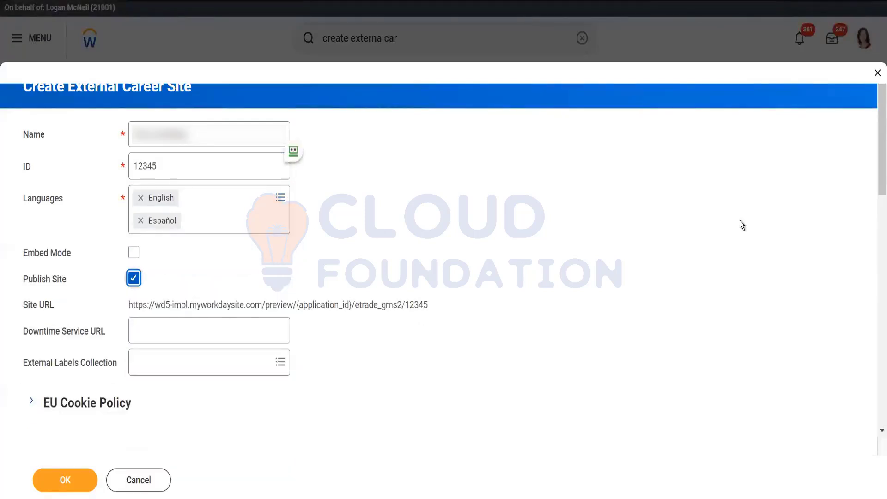
Set the EU Cookie Policy message to "Please accept Cookie Policy." and the Cookie Display Notice to Always Show to all visitors
scroll(876, 162, down, 6)
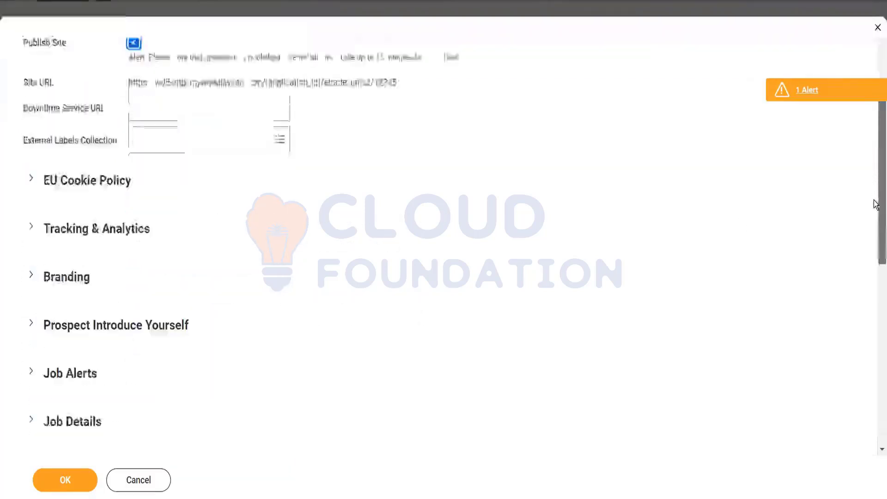
click(32, 110)
click(184, 198)
key(Caps_Lock)
key(Caps_Lock)
text(Please accept Coo)
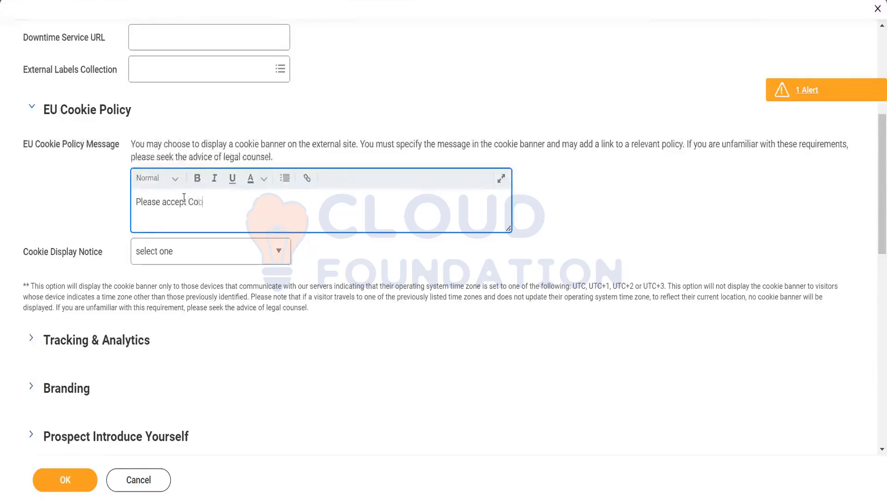
text(kie Policy.)
click(258, 254)
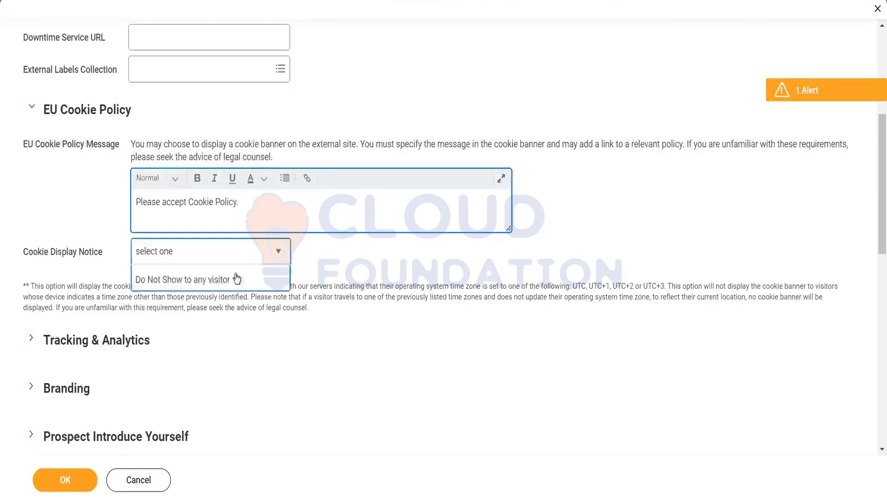
click(194, 318)
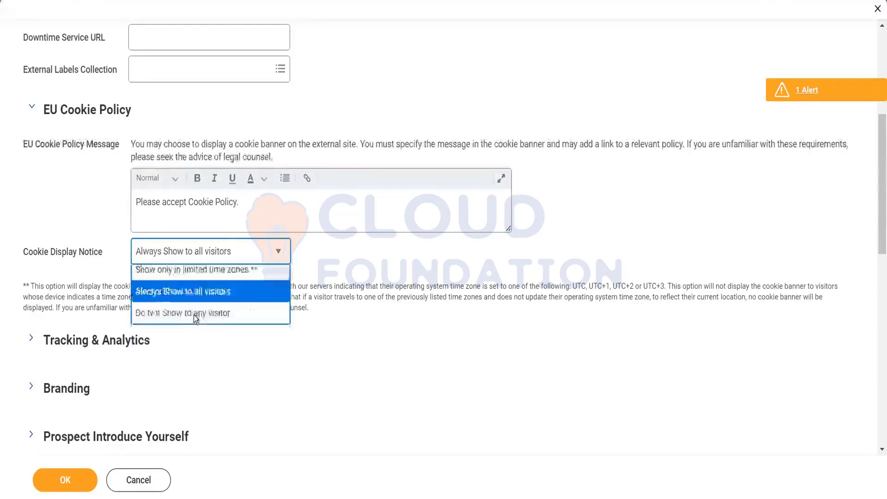
Search for "test" as the published brand in the Branding section, but choose Default Brand - External Careers
drag(883, 202, 883, 246)
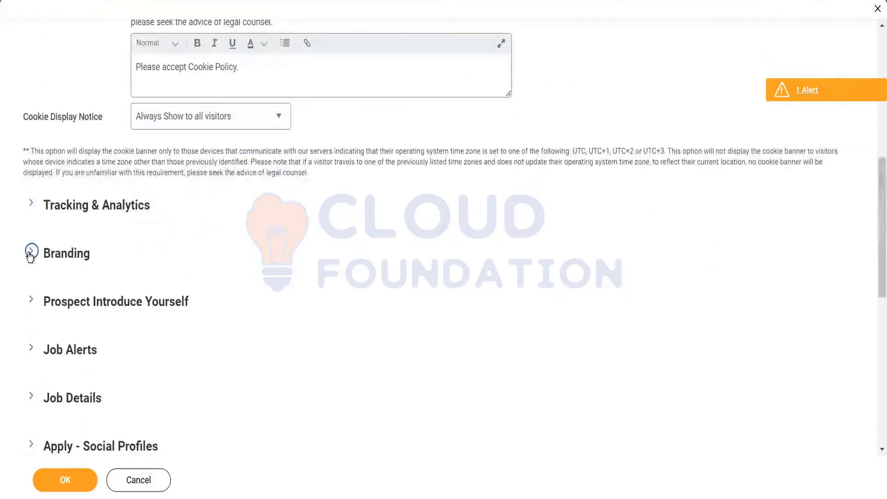
click(31, 252)
click(145, 314)
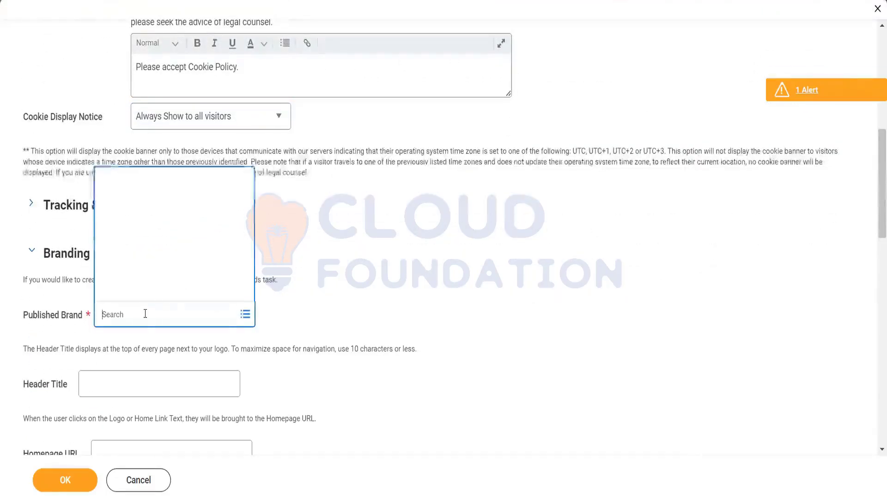
text(test)
key(Return)
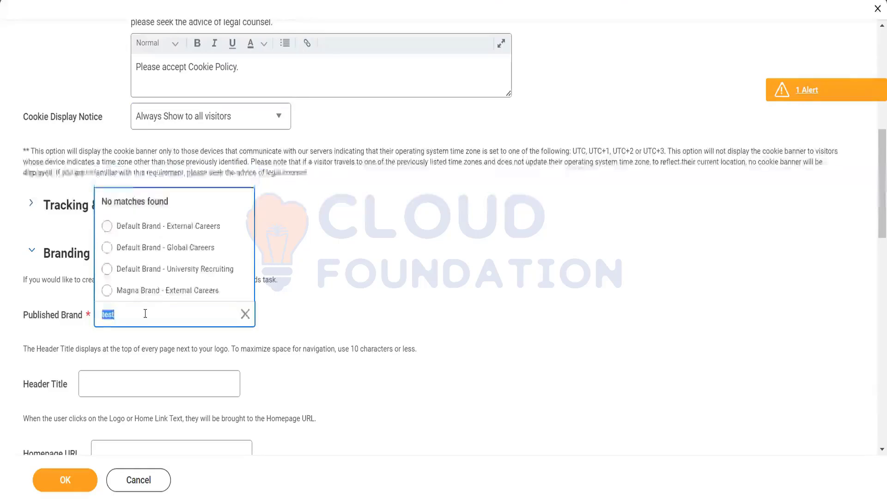
click(203, 231)
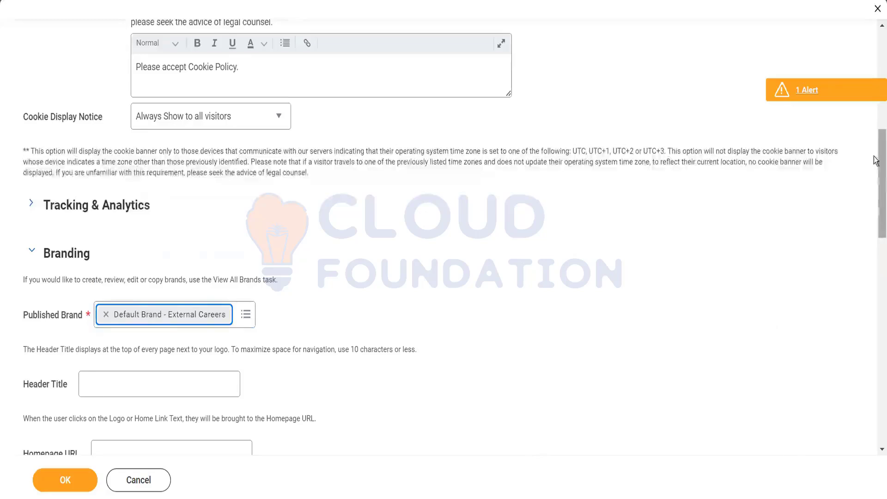
Set the branding Header Title to "Mountain"
scroll(875, 182, down, 1)
scroll(876, 183, down, 3)
click(204, 273)
text(Sutter He)
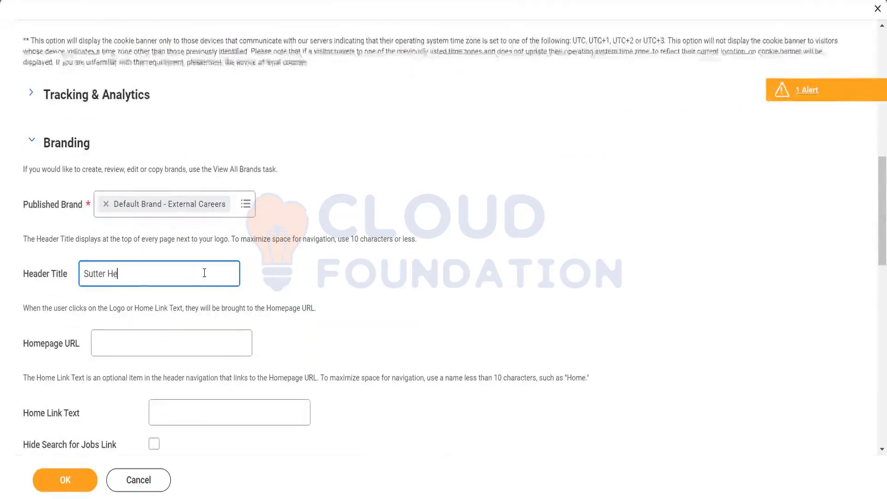
key(BackSpace)
key(BackSpace)
key(BackSpace)
key(BackSpace)
key(BackSpace)
key(BackSpace)
key(BackSpace)
key(BackSpace)
key(BackSpace)
text(Mo)
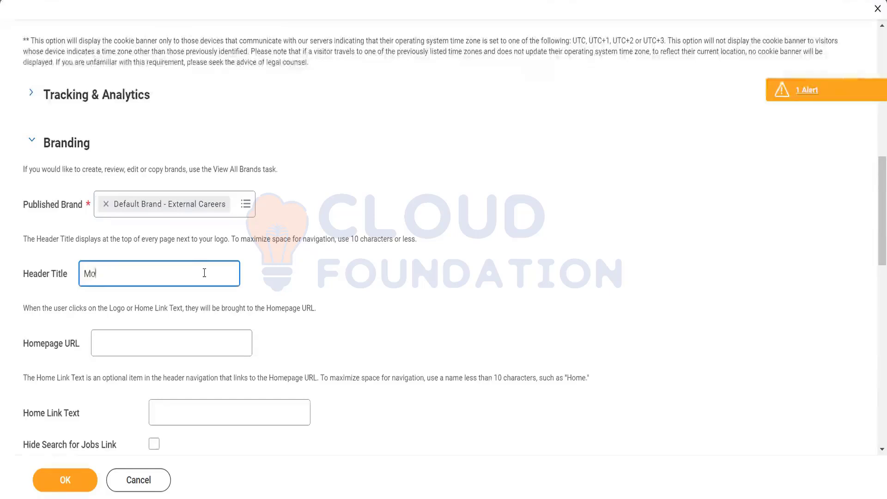
text(untain)
Examine the Homepage URL and Home Link Text fields, and compare them with the Site URL at the start of the form
click(158, 335)
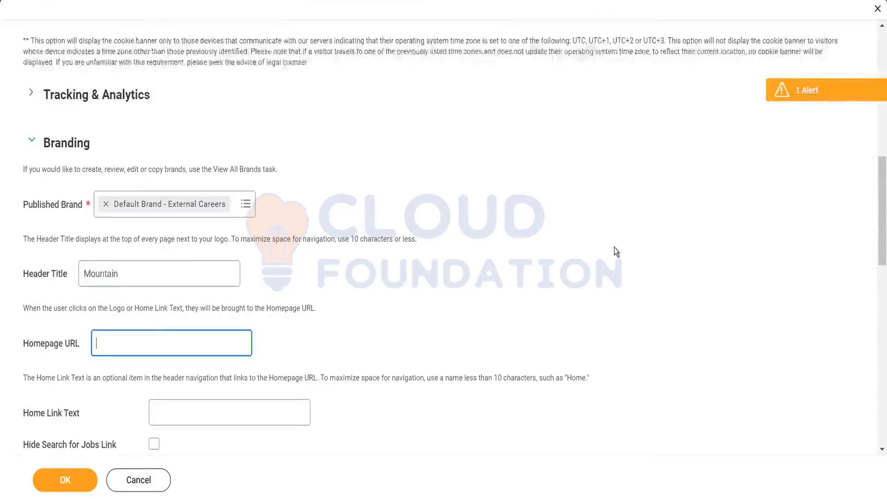
scroll(876, 199, down, 3)
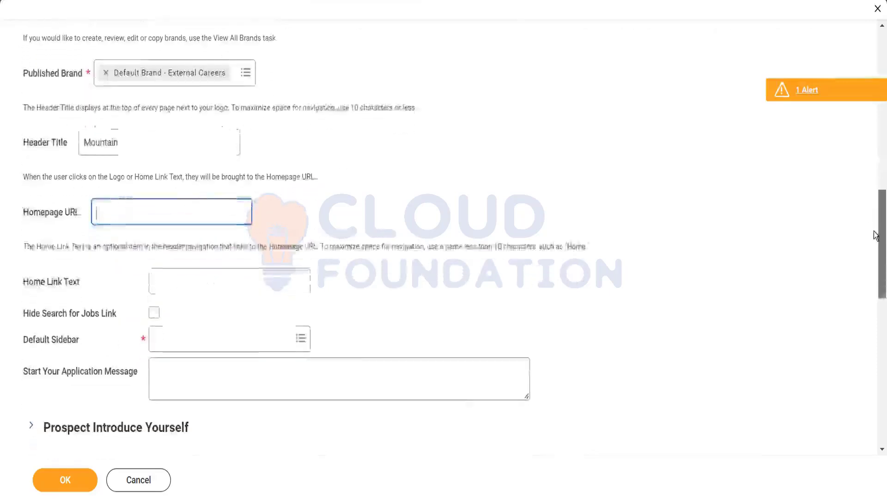
click(172, 271)
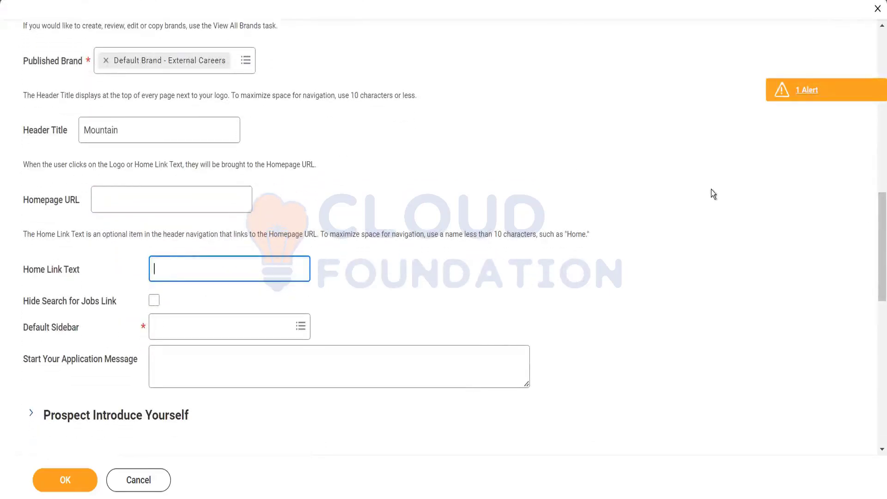
scroll(879, 242, down, 3)
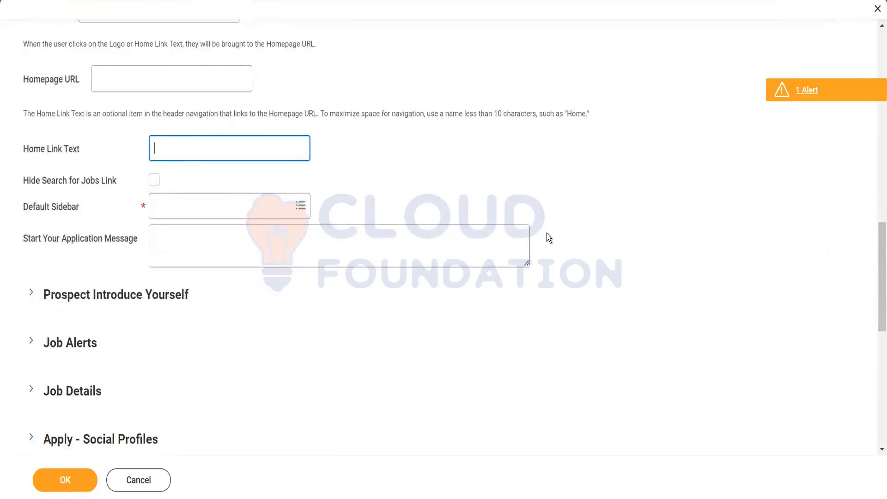
scroll(877, 267, up, 2)
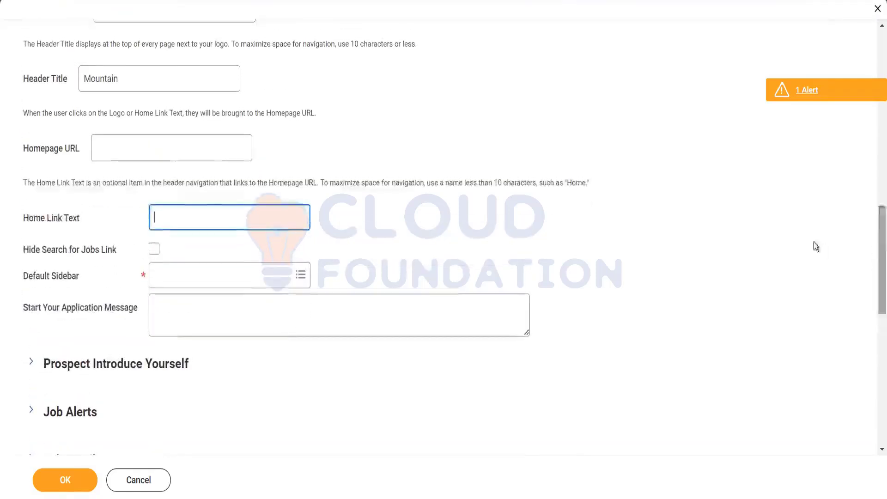
click(211, 154)
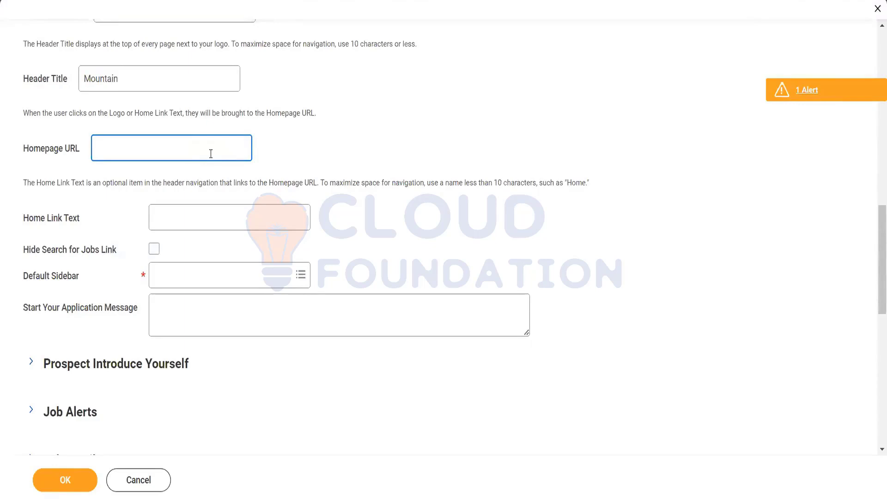
drag(133, 273, 397, 276)
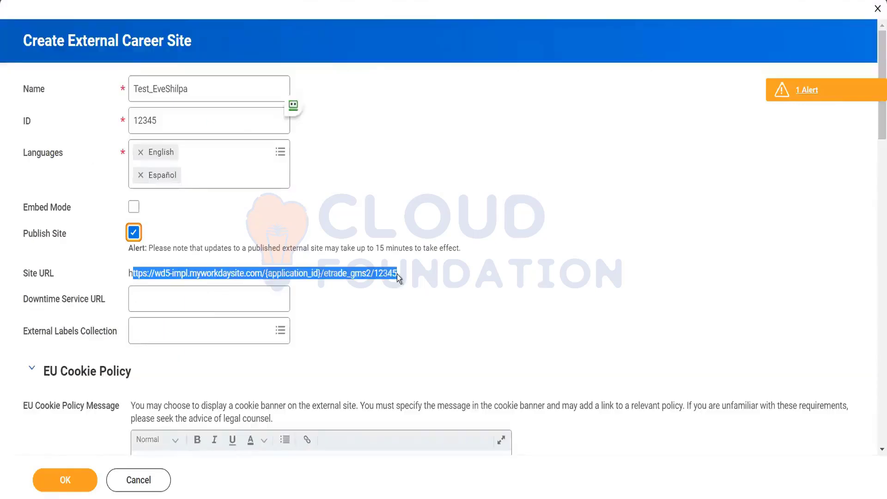
click(633, 274)
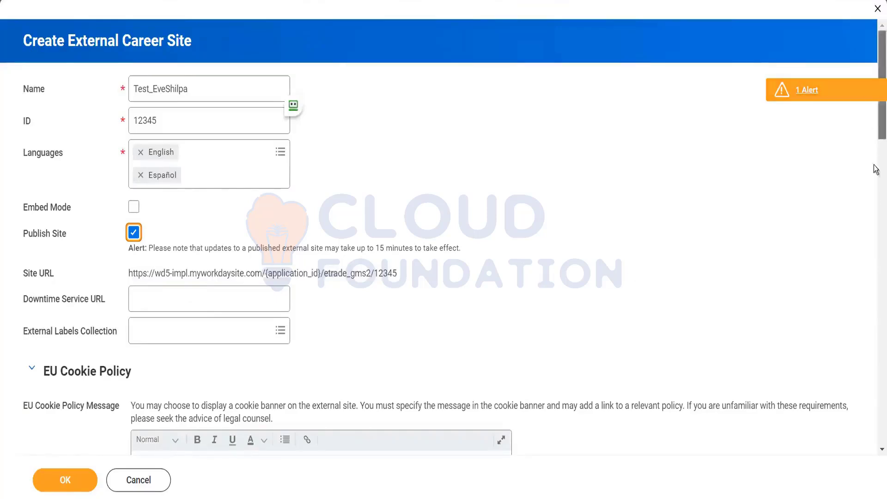
scroll(876, 170, down, 8)
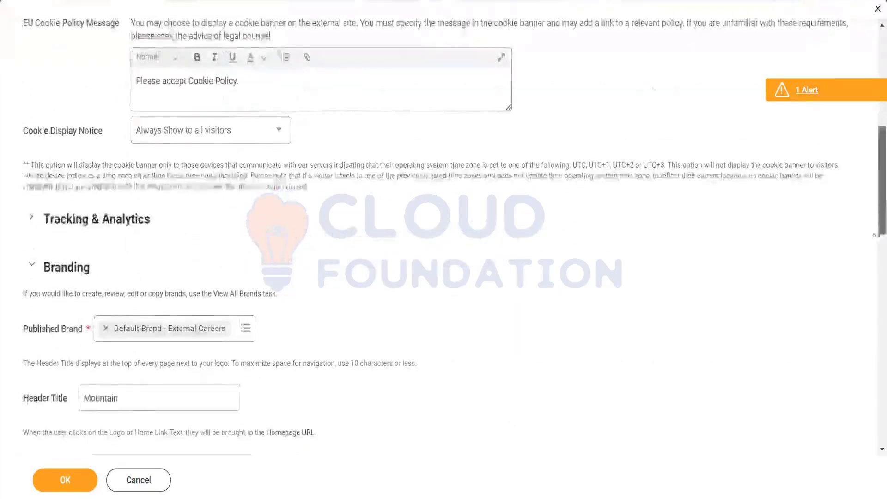
scroll(875, 235, down, 7)
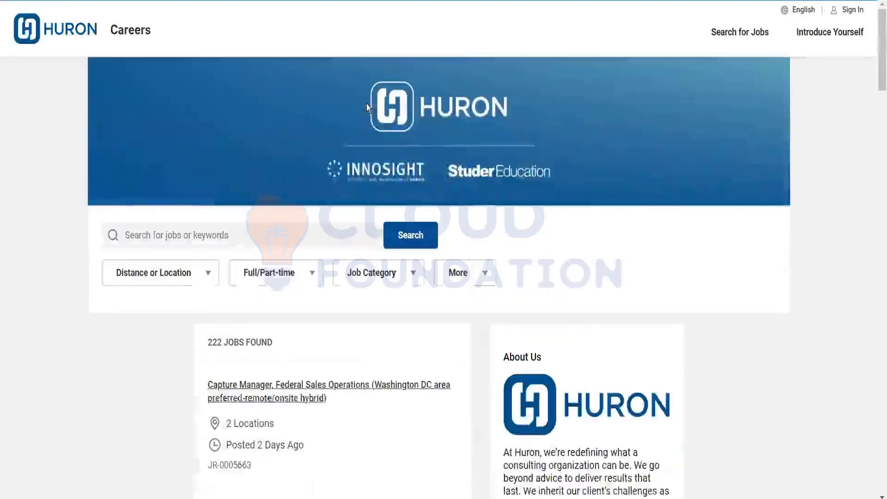
click(54, 30)
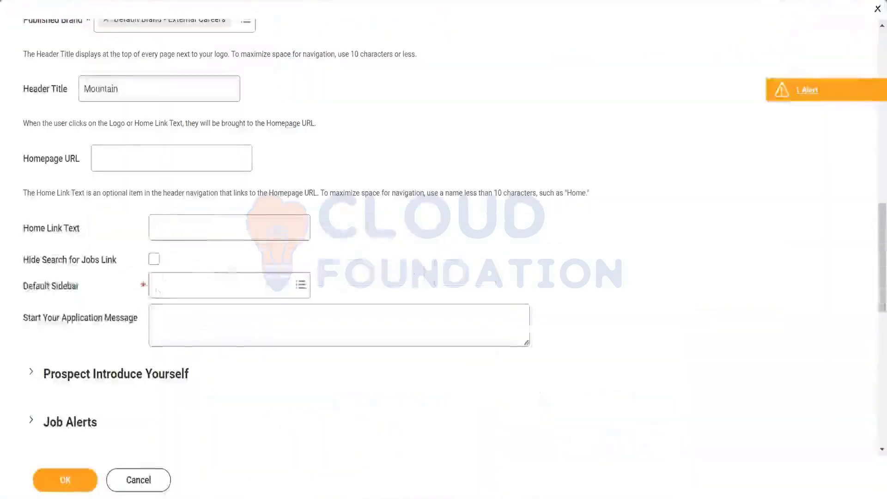
click(133, 155)
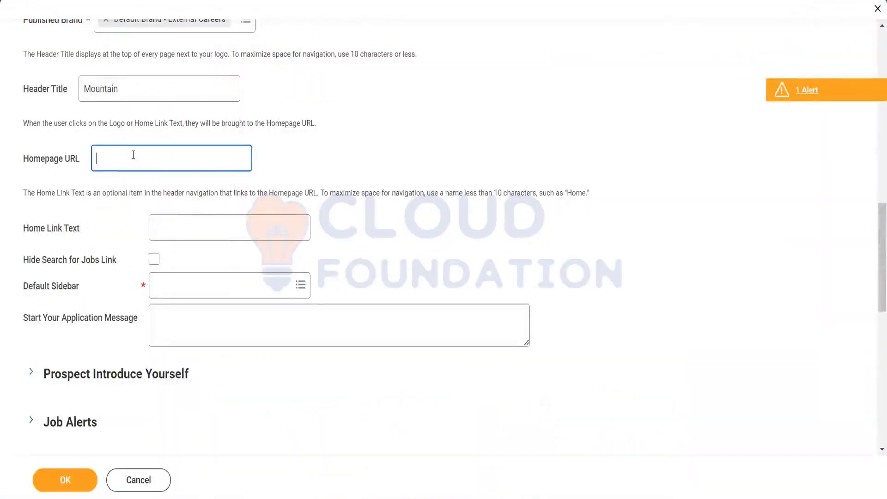
text(https://huron.wd1.myworkdayjobs.com/en-US/huroncareers)
Set the Home Link Text in the Branding section to "Huron Website"
click(207, 234)
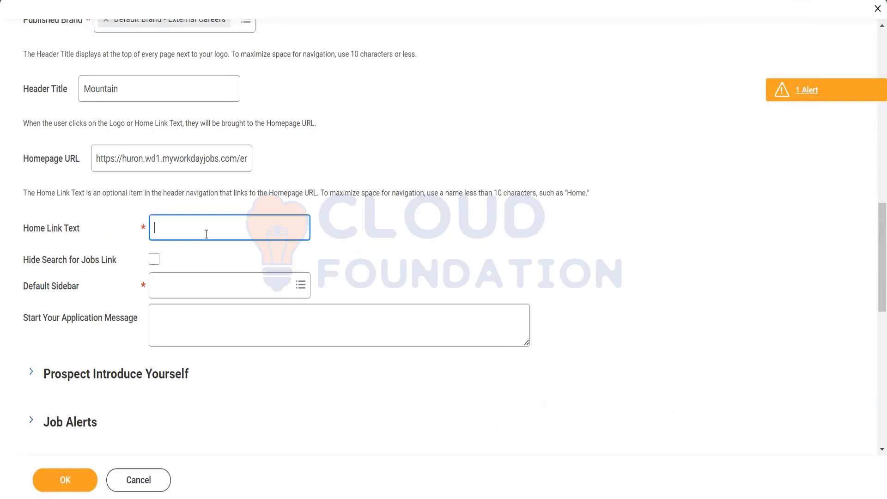
text(Huron Website)
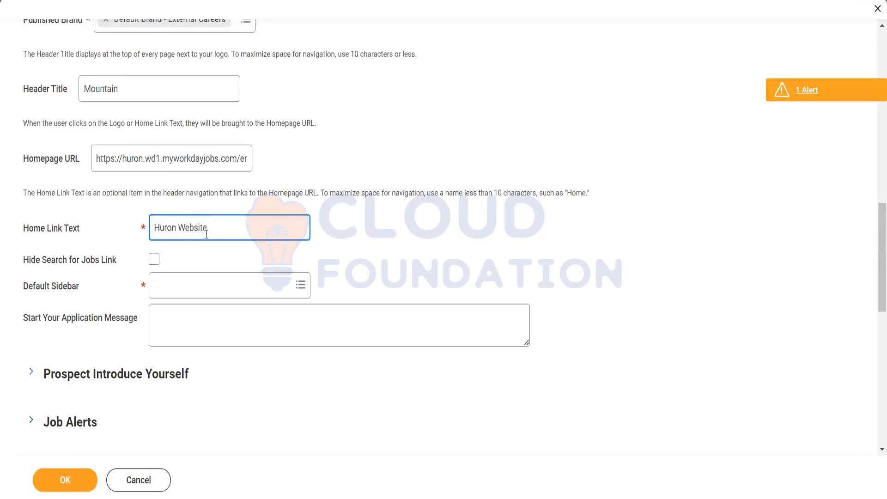
click(428, 279)
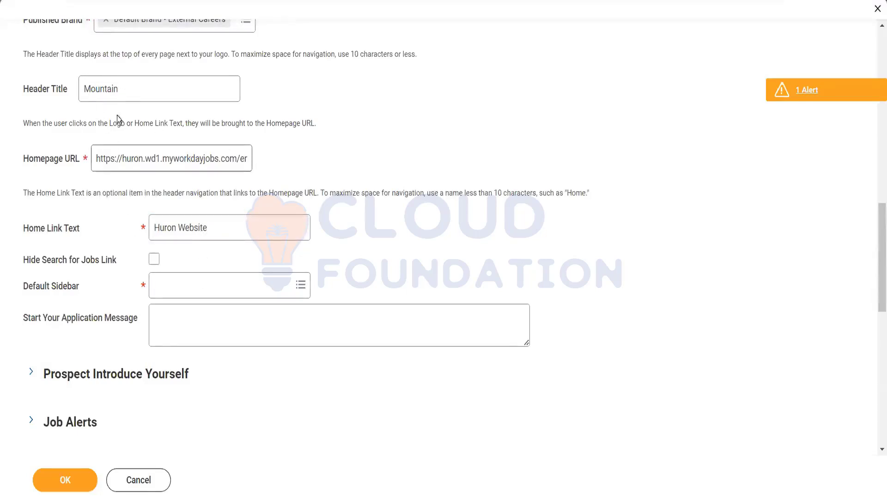
drag(119, 88, 79, 88)
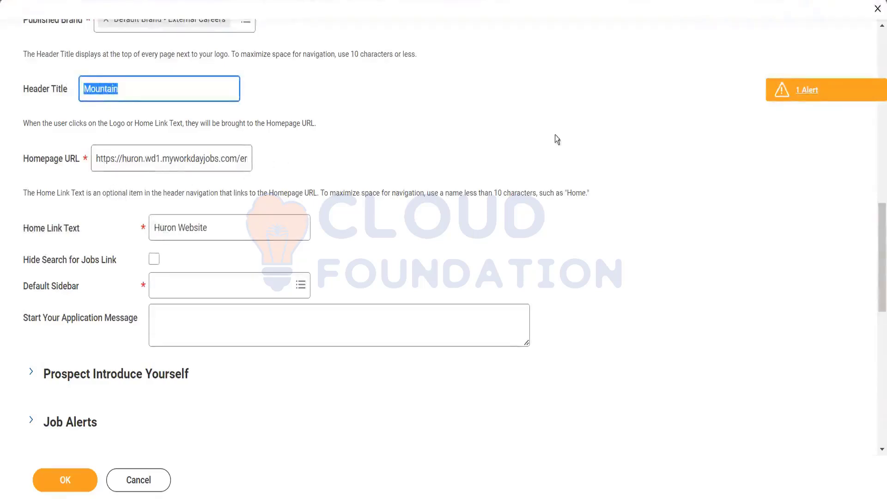
Enable Hide Search for Jobs Link, and choose Default (External Careers) as the Default Sidebar
scroll(875, 273, down, 1)
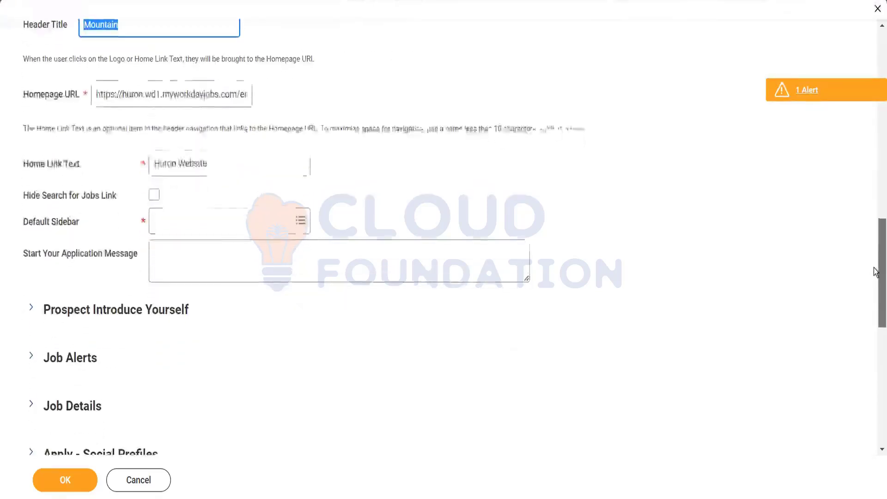
click(155, 192)
click(232, 216)
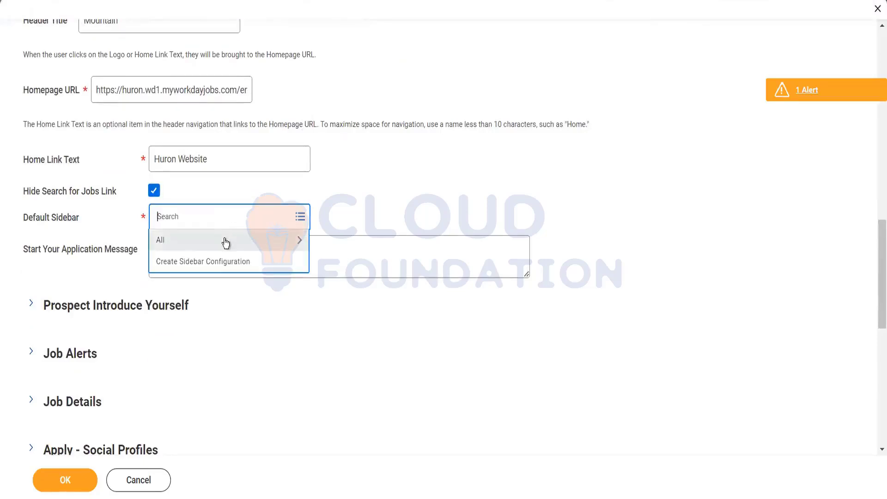
click(226, 241)
click(221, 272)
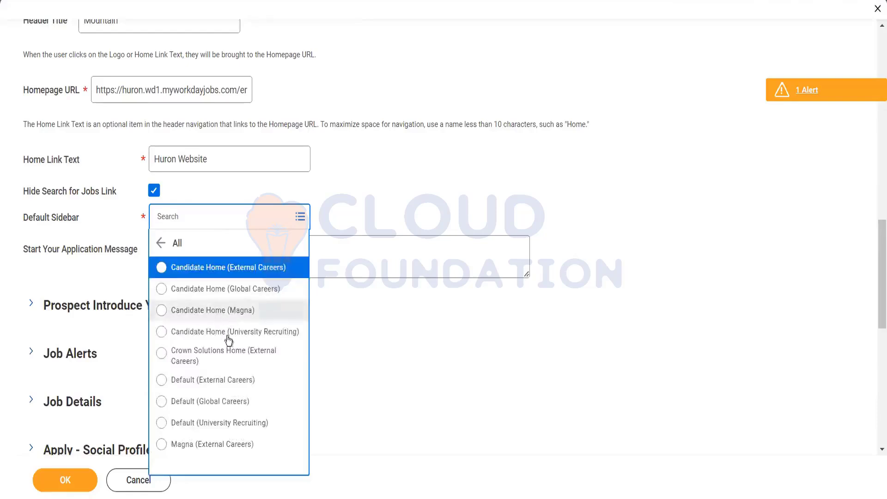
click(236, 380)
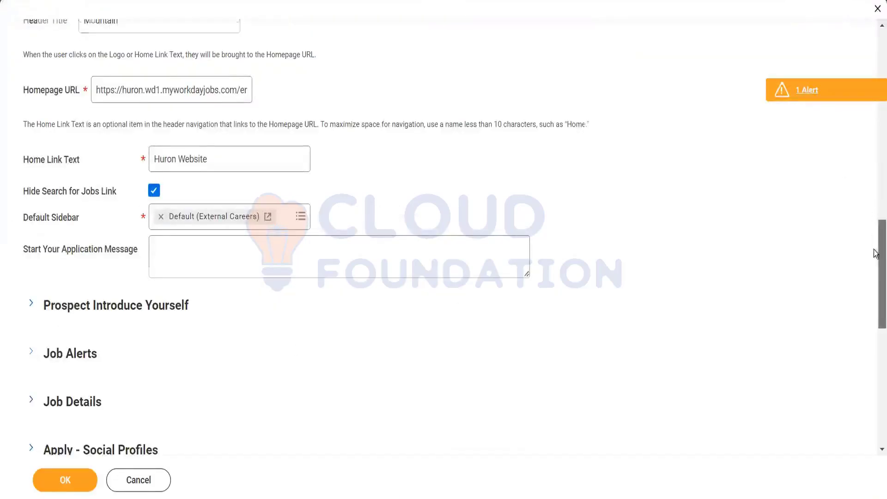
Disable Hide Search for Jobs Link, and enter "Please start the application for Mountain." as the Start Your Application Message
scroll(876, 240, down, 2)
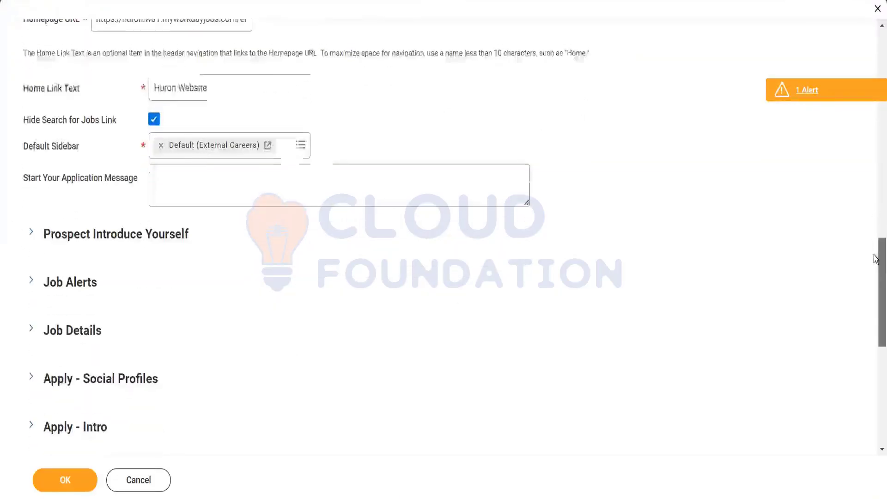
click(154, 117)
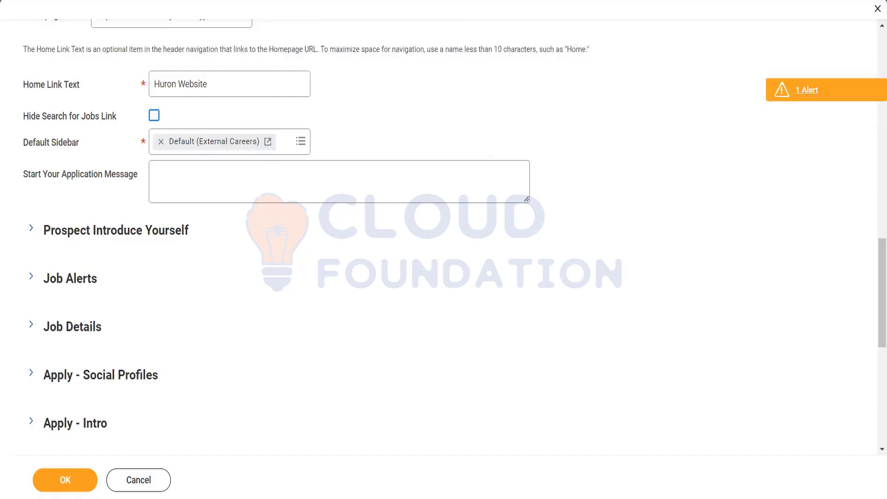
click(348, 178)
text(Please start)
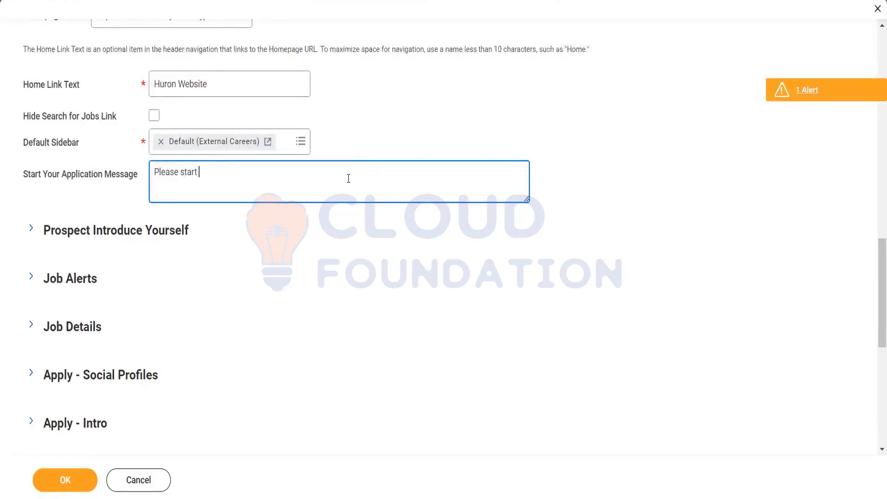
text( the application for Mountain.)
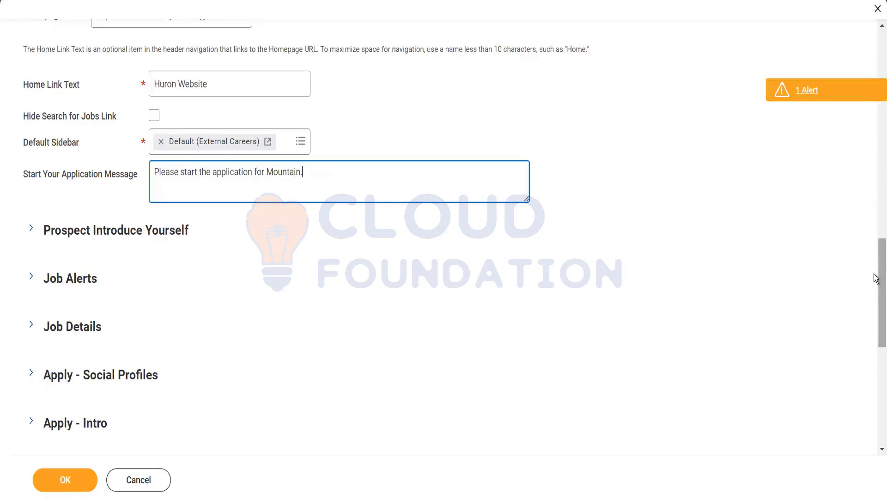
Enable the Prospect Introduce Yourself section, and set its Header Link Text and Page Title to "Prospect Introduce Yourself"
scroll(875, 275, down, 2)
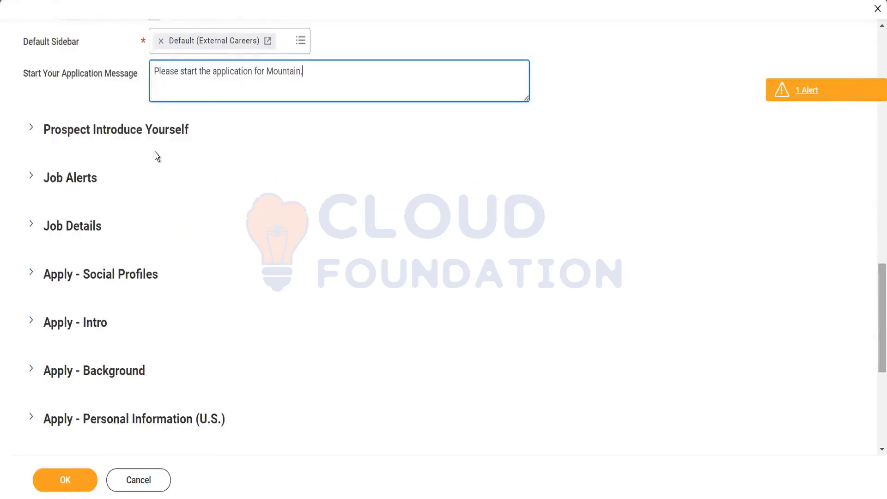
click(33, 129)
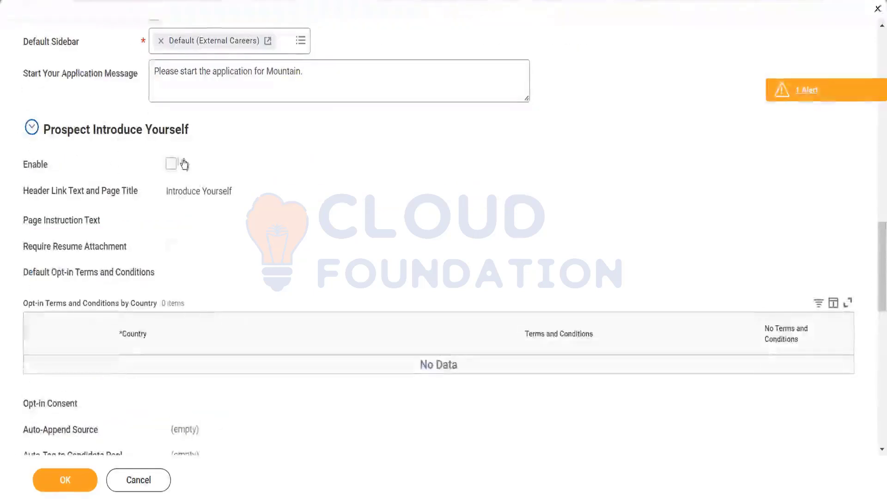
double_click(173, 167)
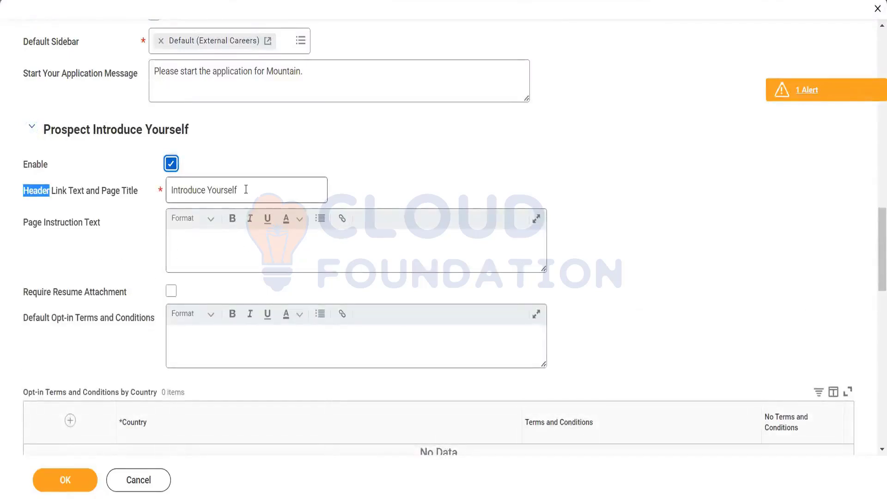
click(172, 191)
text(Prospect)
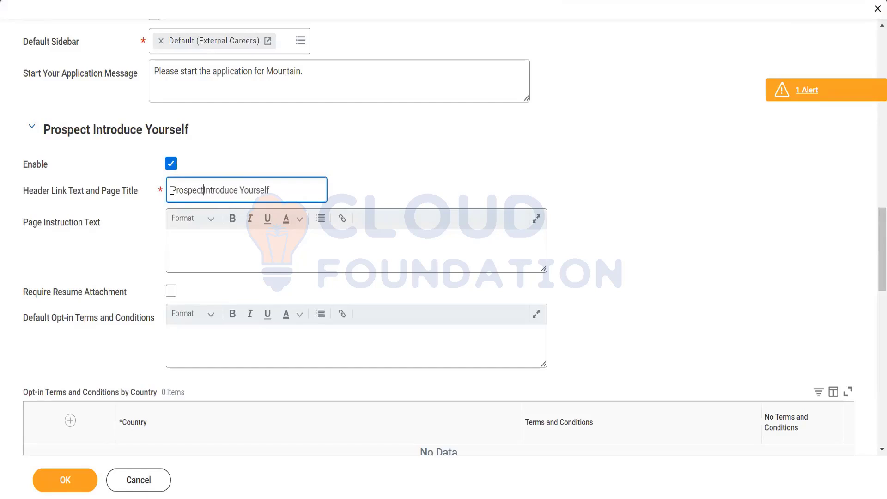
Enter "Please introduce yourself for Mountain ." as the Page Instruction Text, and enable Require Resume Attachment
click(244, 238)
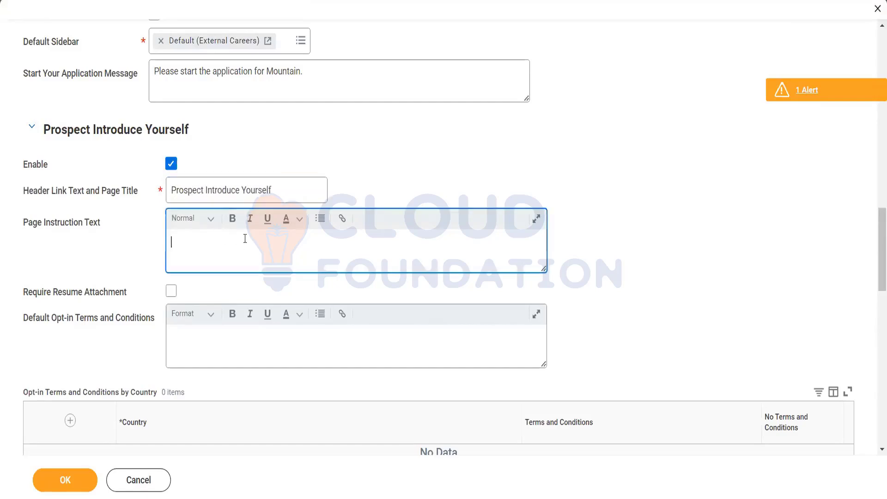
text(Please introduce yourself for Mountain)
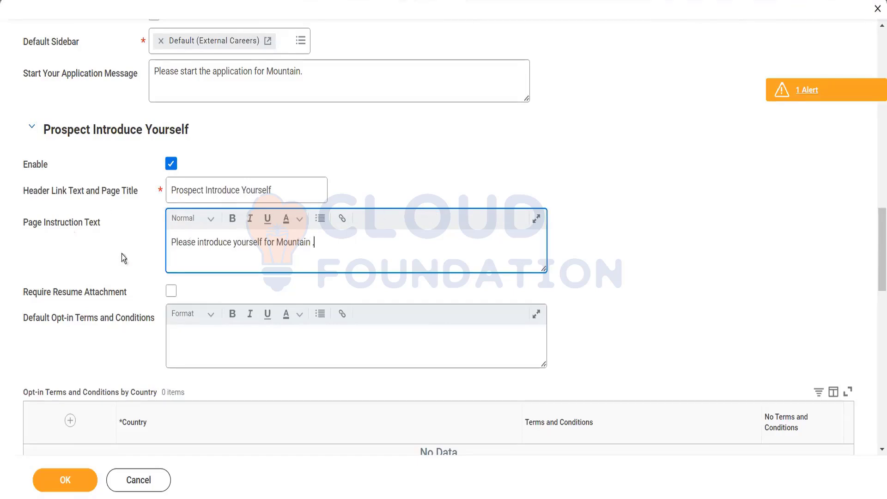
click(171, 292)
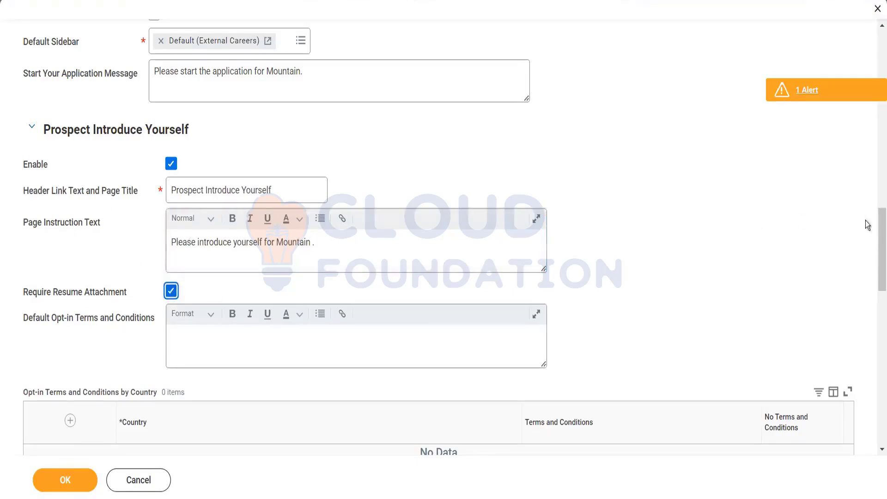
Set the prospect section's Auto-Append Source to Corporate Website from the Website category, leaving the opt-in terms empty
scroll(876, 230, down, 5)
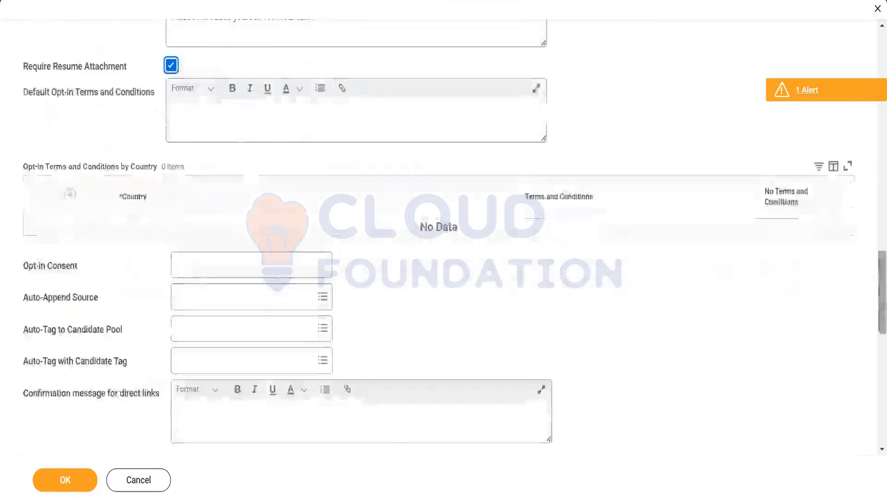
click(301, 119)
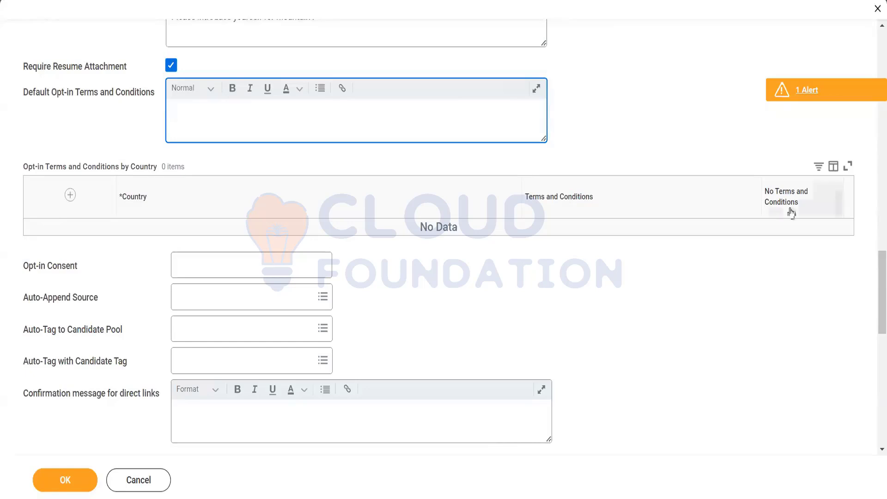
scroll(876, 297, down, 3)
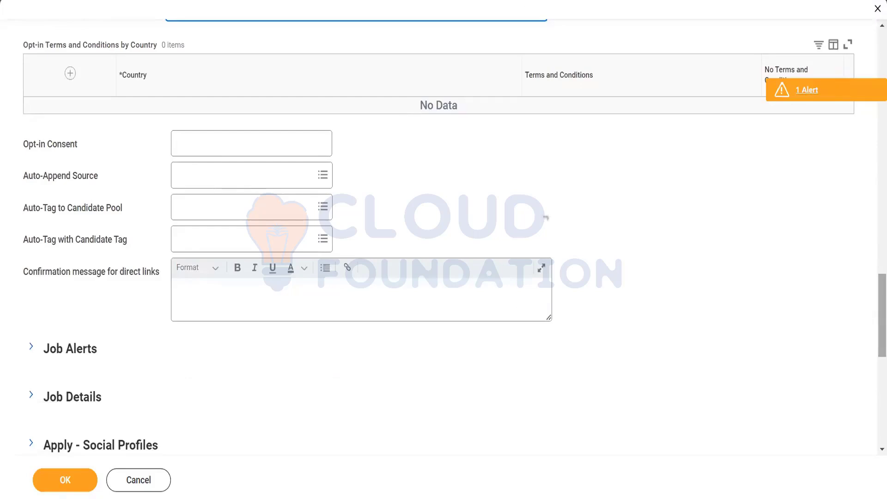
click(323, 175)
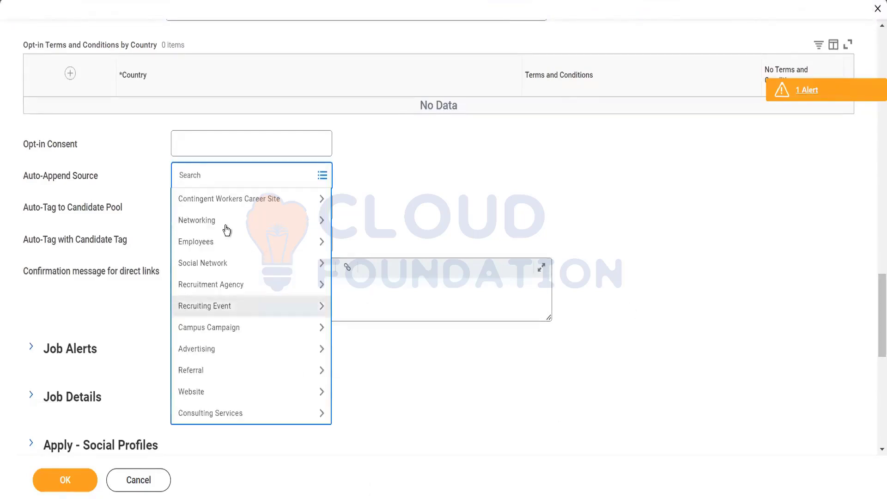
click(220, 390)
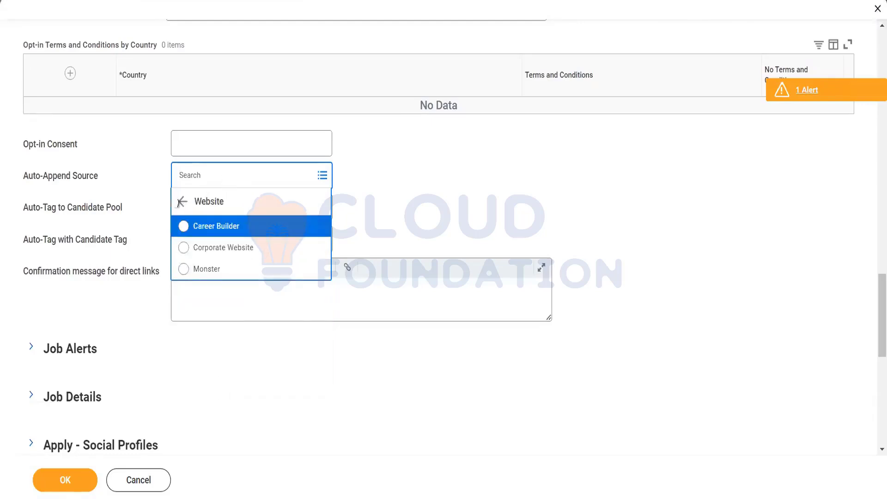
click(183, 201)
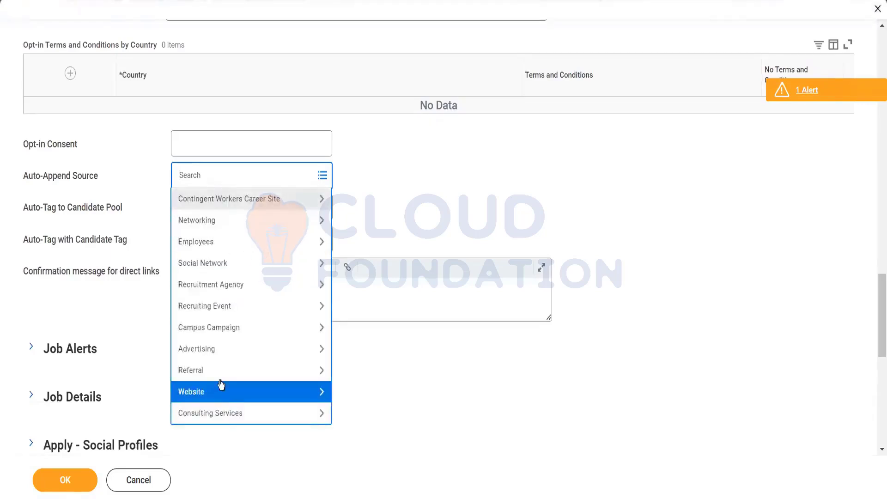
click(231, 249)
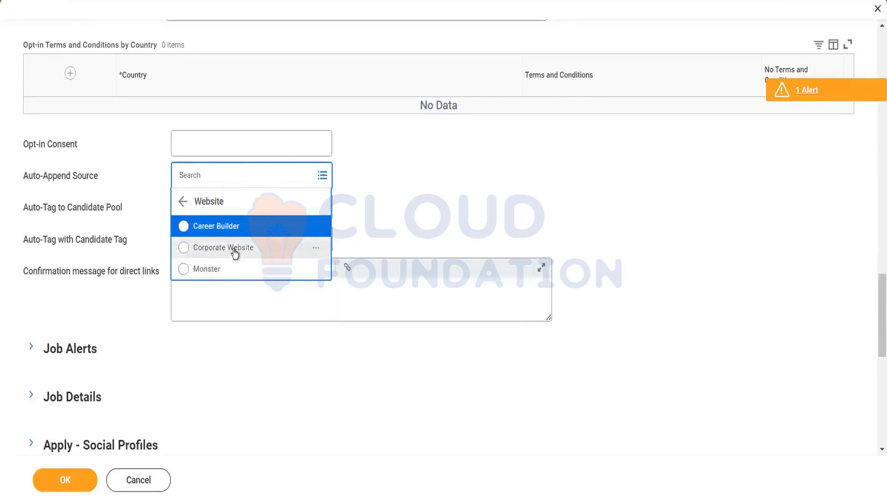
click(234, 251)
click(240, 207)
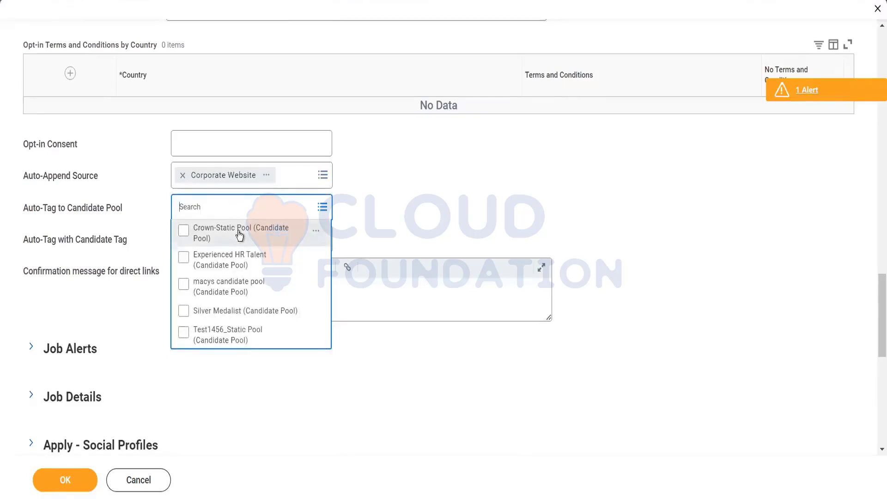
click(240, 235)
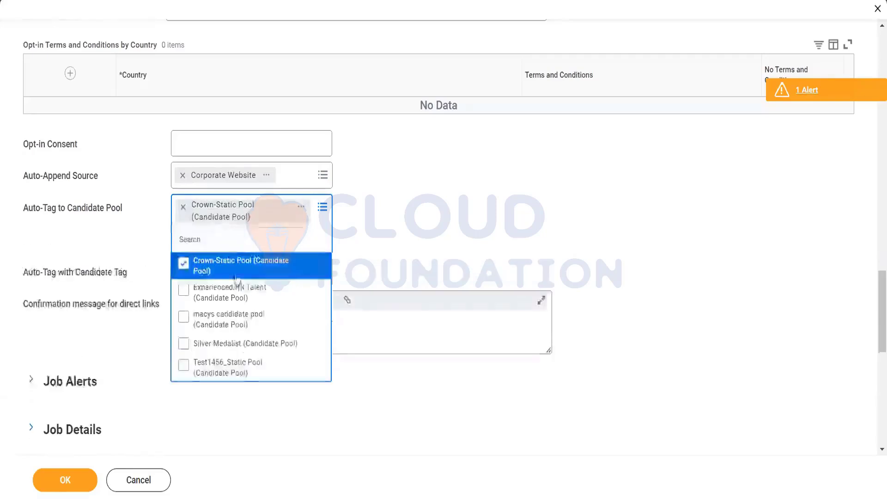
click(236, 292)
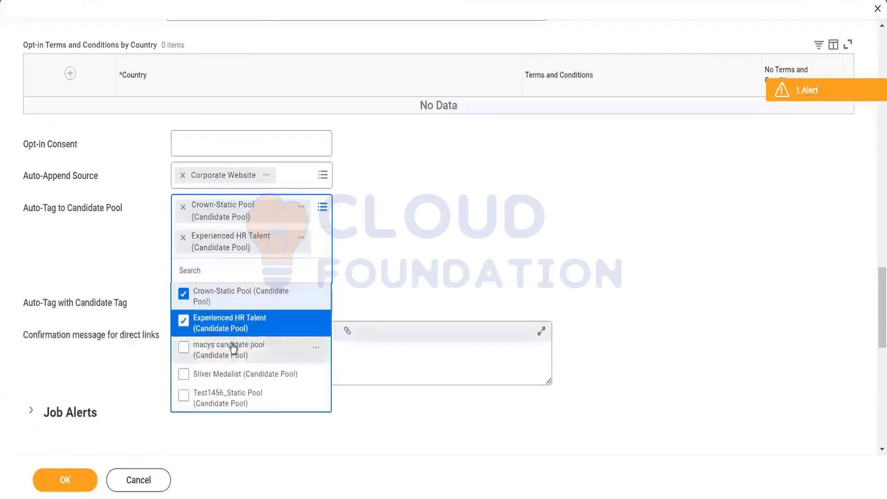
click(233, 347)
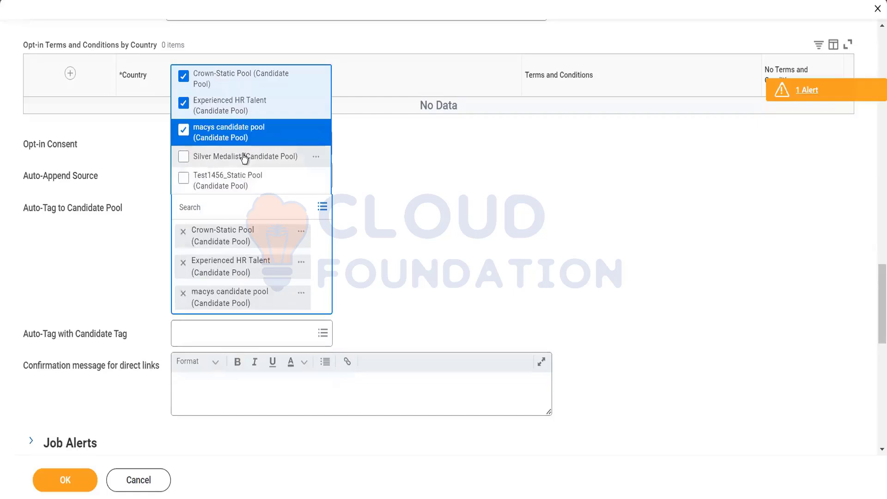
key(ctrl+a)
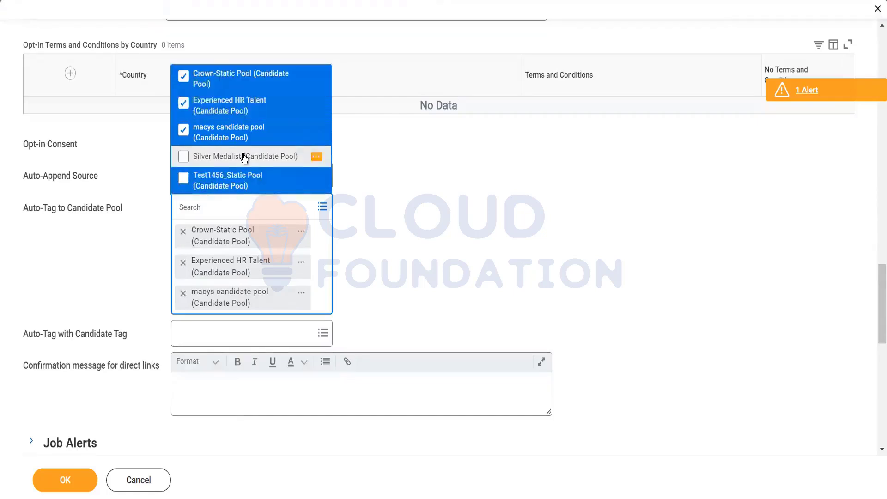
key(Delete)
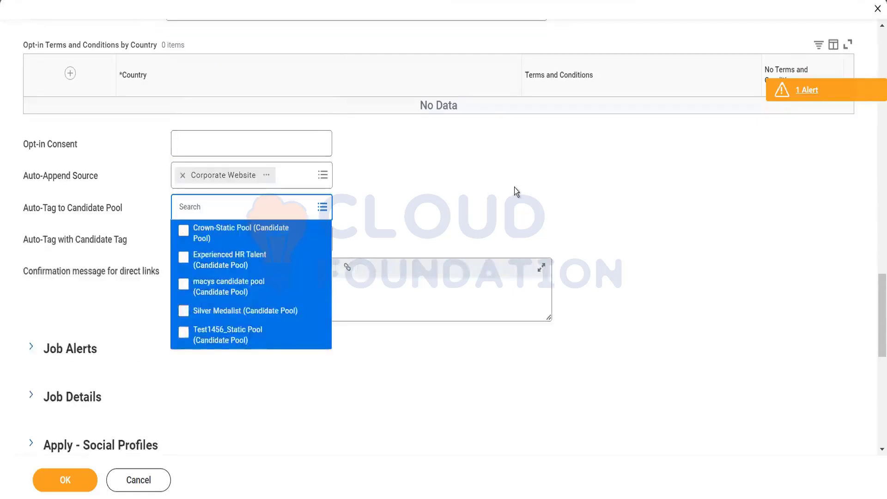
click(514, 188)
Select all five candidate pools at once for Auto-Tag to Candidate Pool, from Crown-Static Pool to Test1456_Static Pool
click(244, 209)
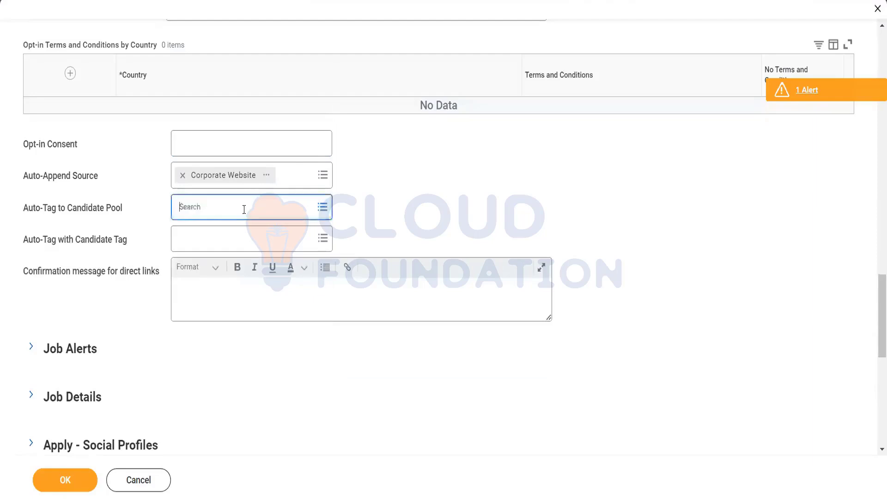
key(ctrl+a)
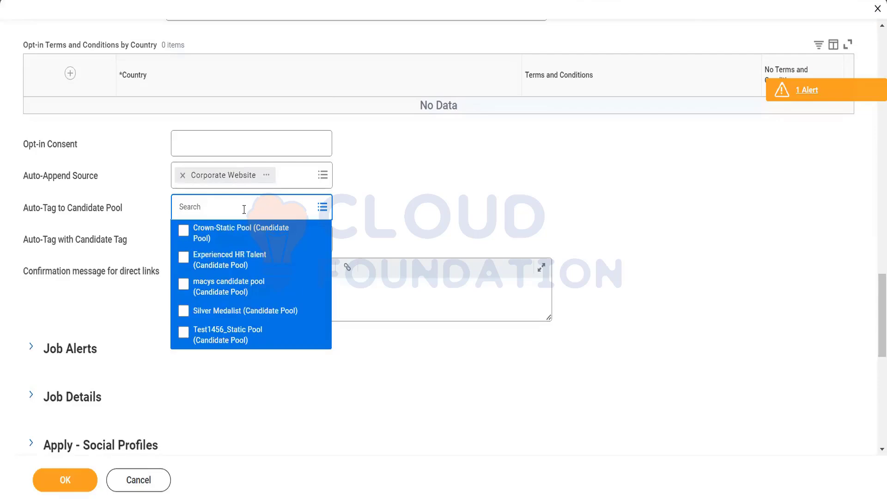
key(Return)
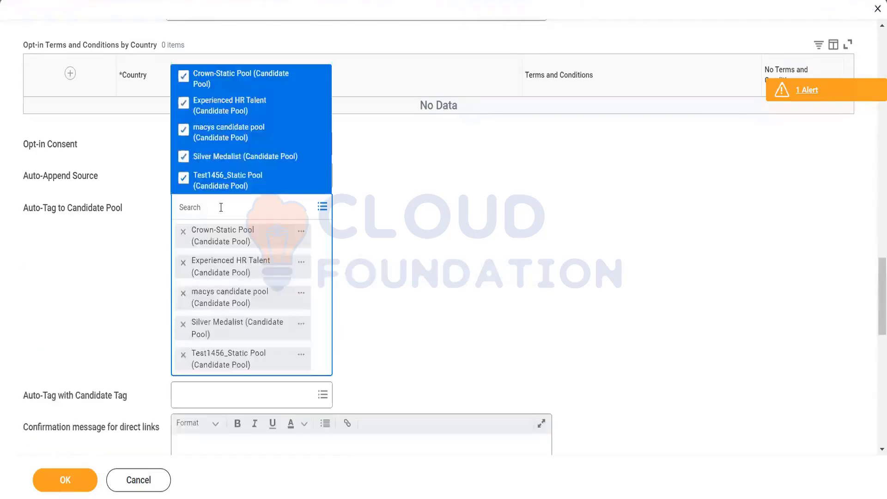
Enter "Thankieuuuu" as the prospect section's Confirmation message for direct links
click(488, 262)
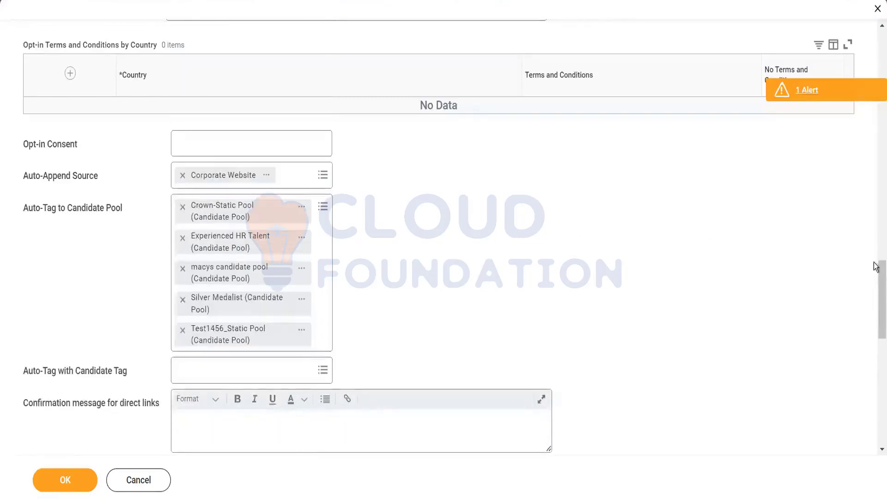
scroll(875, 305, down, 5)
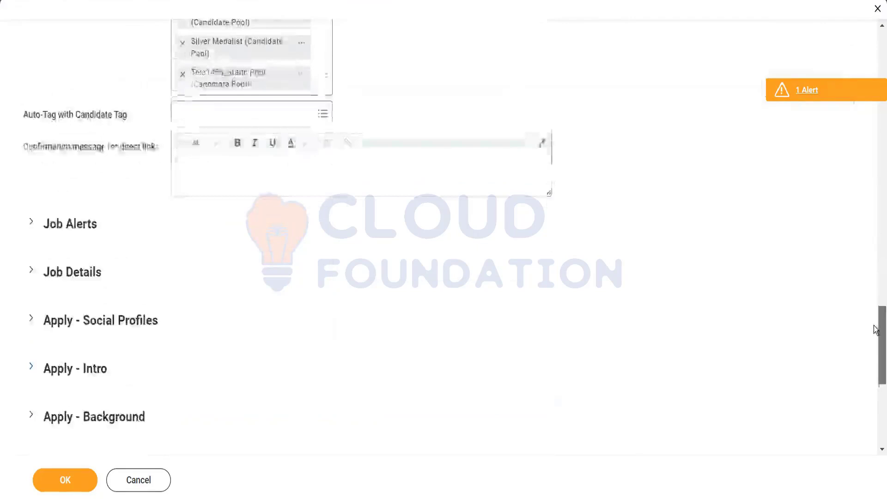
click(218, 133)
text(Thank)
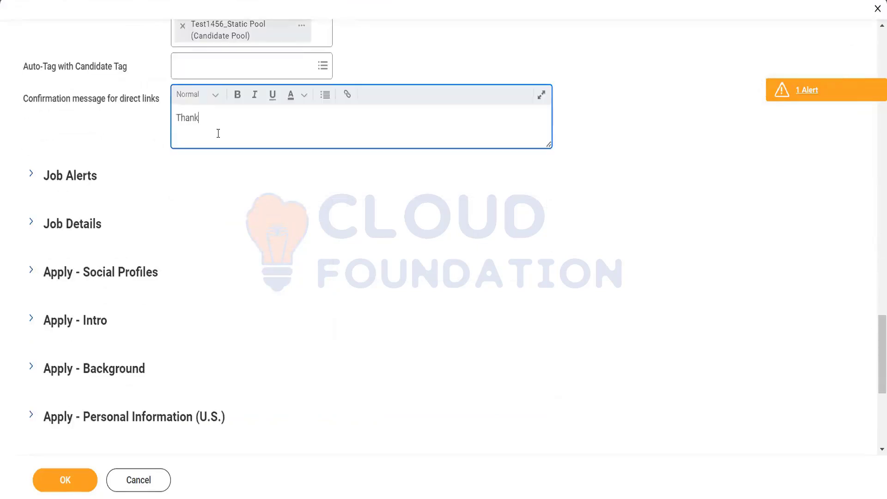
text(ieuuuu)
Enable Job Alerts for the career site and set the Message Template to External Candidate Job Alert Notification
click(31, 173)
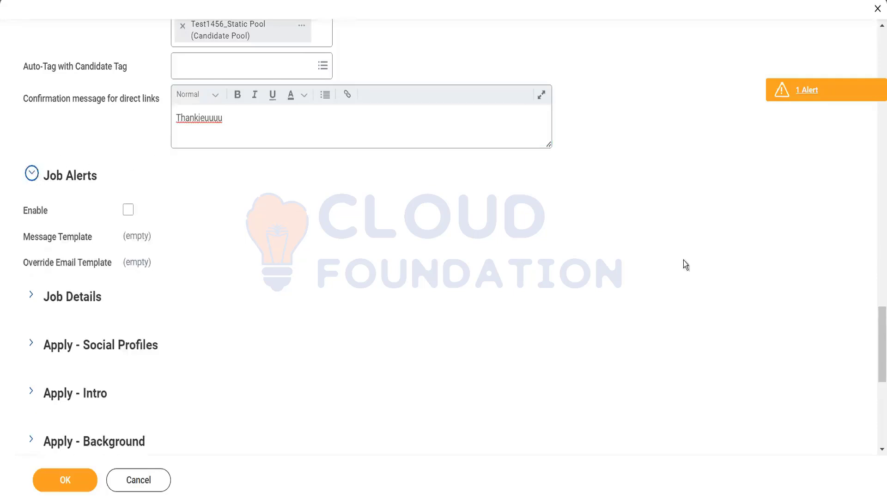
drag(877, 337, 875, 354)
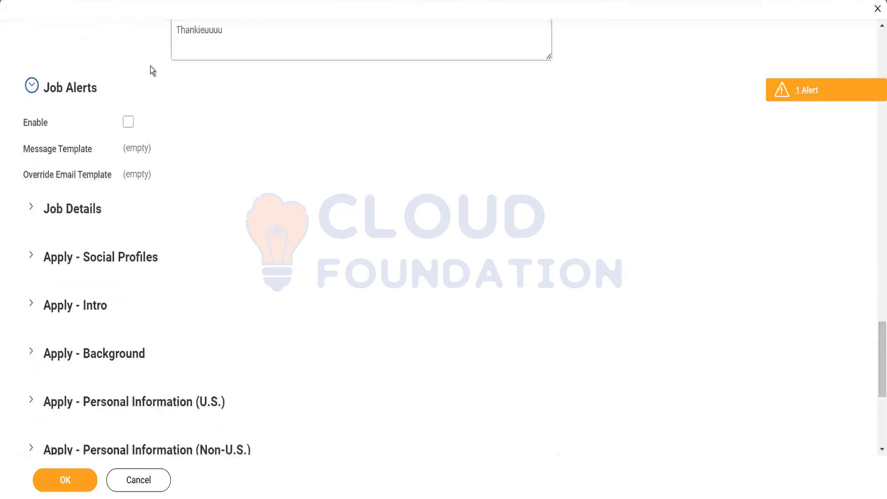
click(129, 122)
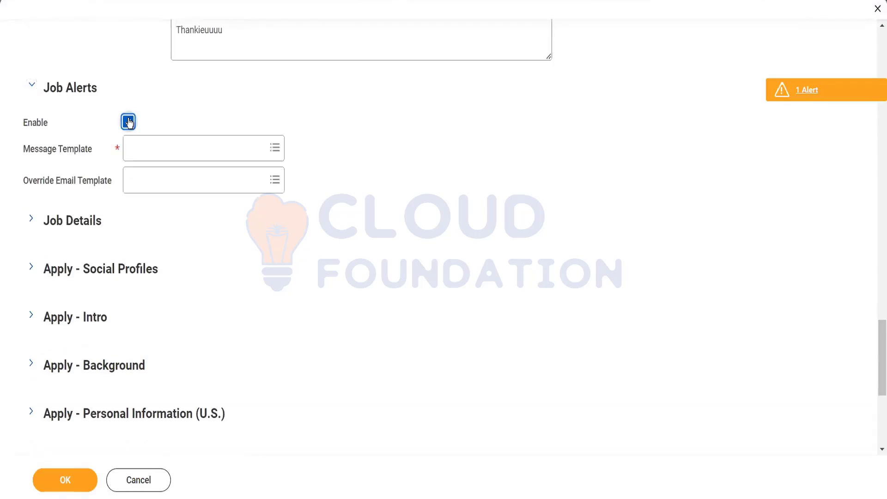
click(183, 149)
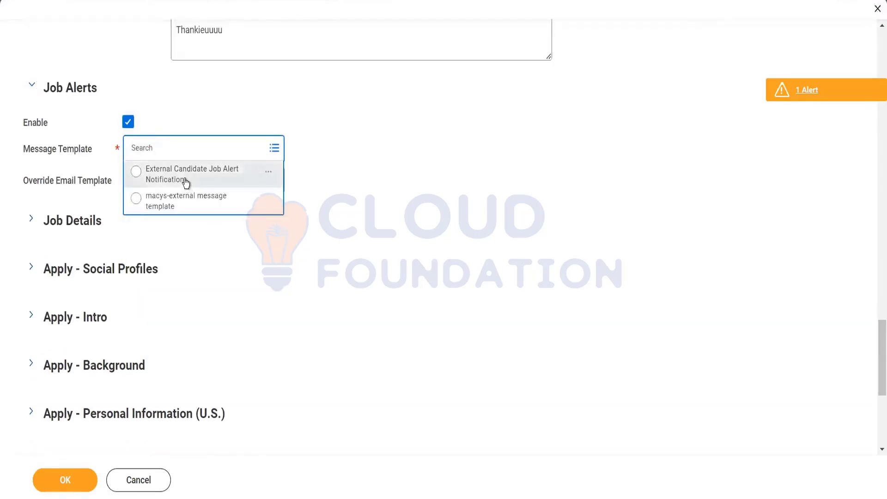
click(186, 184)
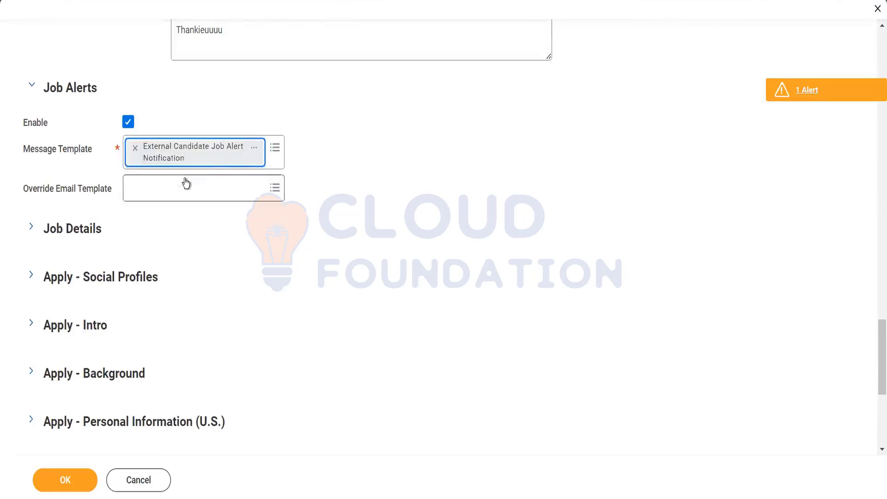
View the selected job alert message template in a separate tab and examine its notification type and email details
click(254, 149)
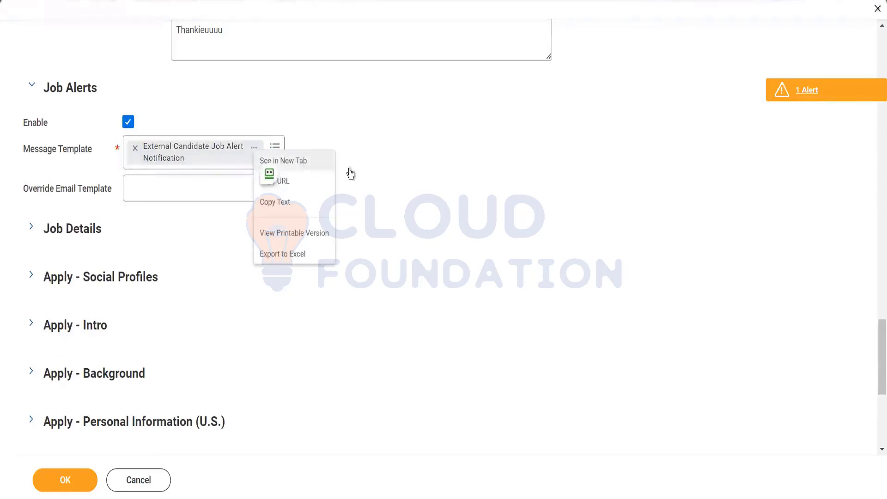
click(308, 161)
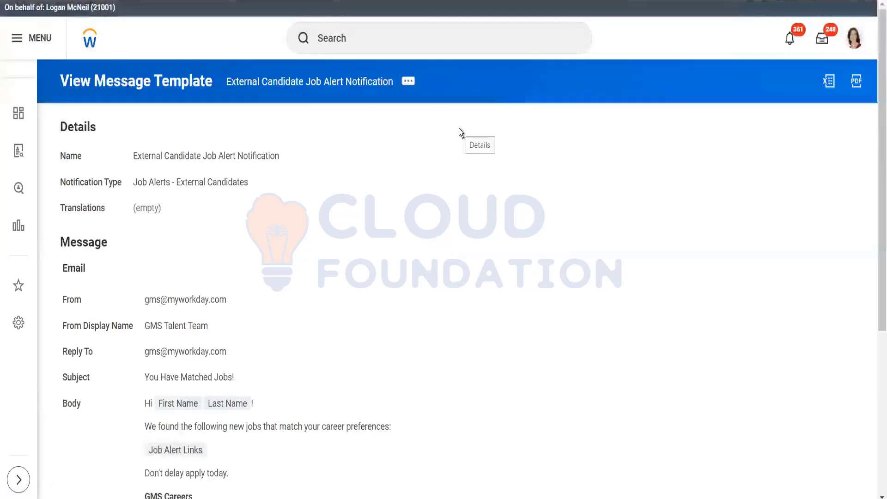
drag(876, 161, 874, 212)
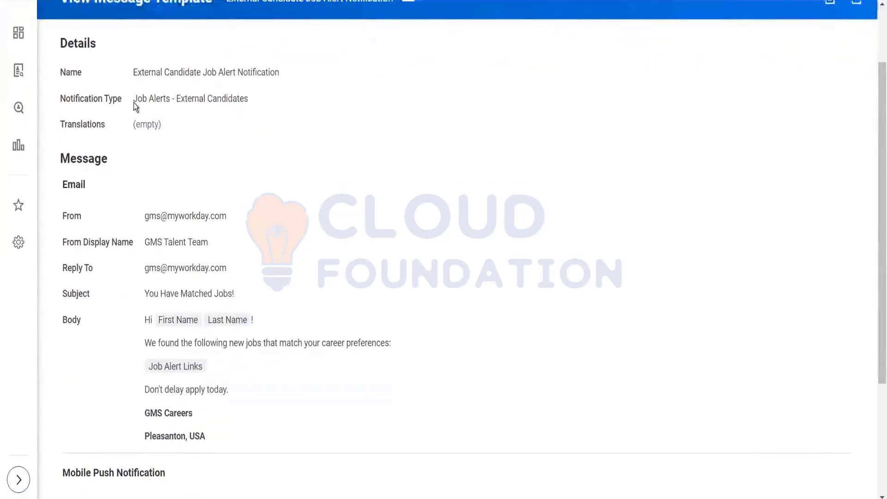
drag(133, 99, 246, 98)
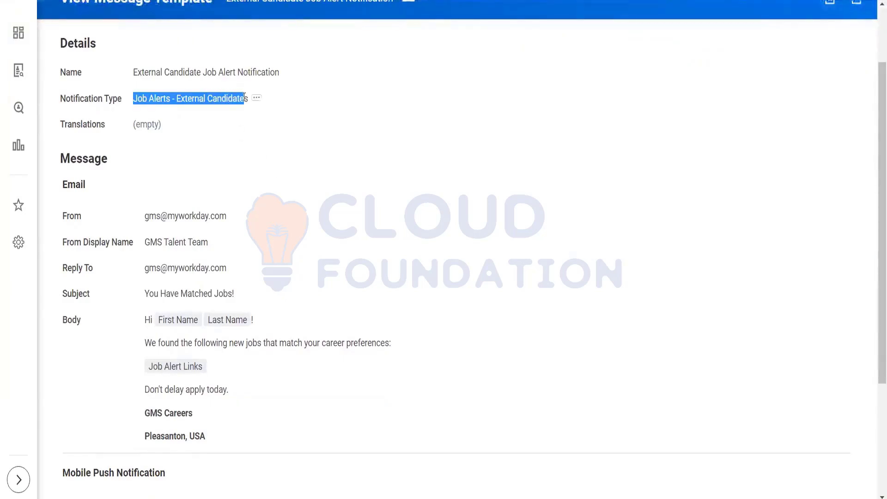
Open the job alert message template for editing and look through the available Notification Type options without changing the selection
click(410, 3)
mouse_move(455, 60)
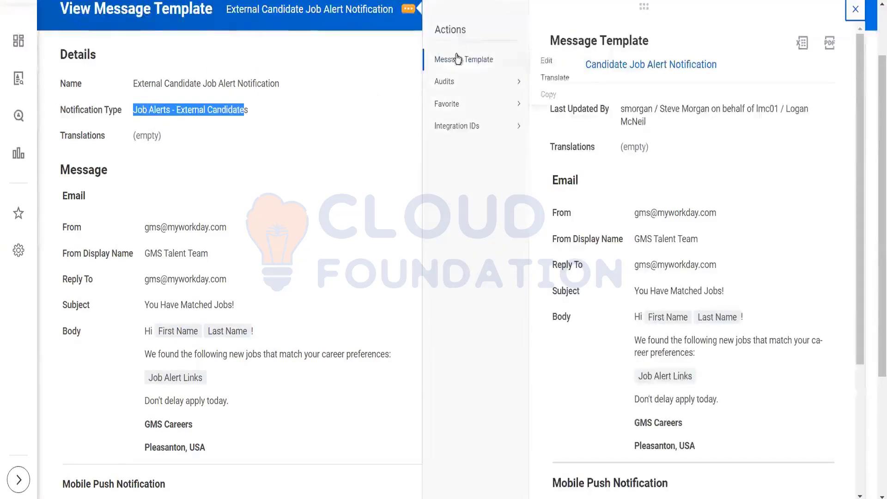
click(548, 60)
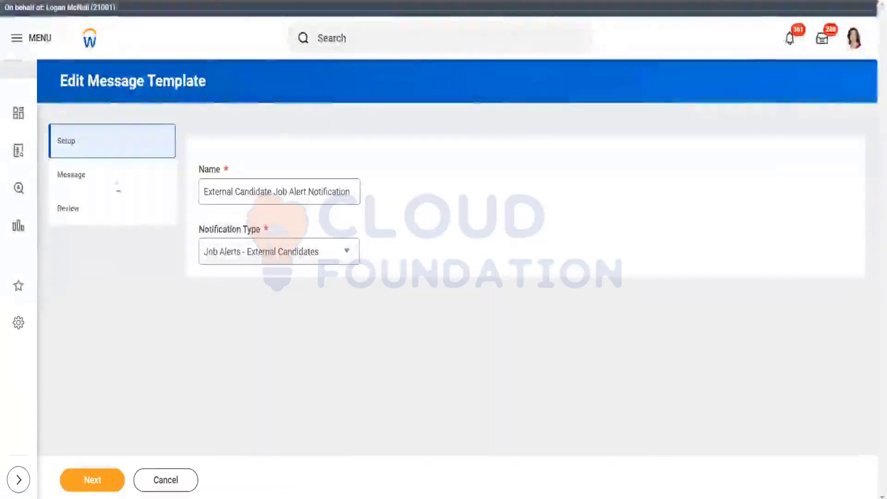
click(266, 192)
click(313, 251)
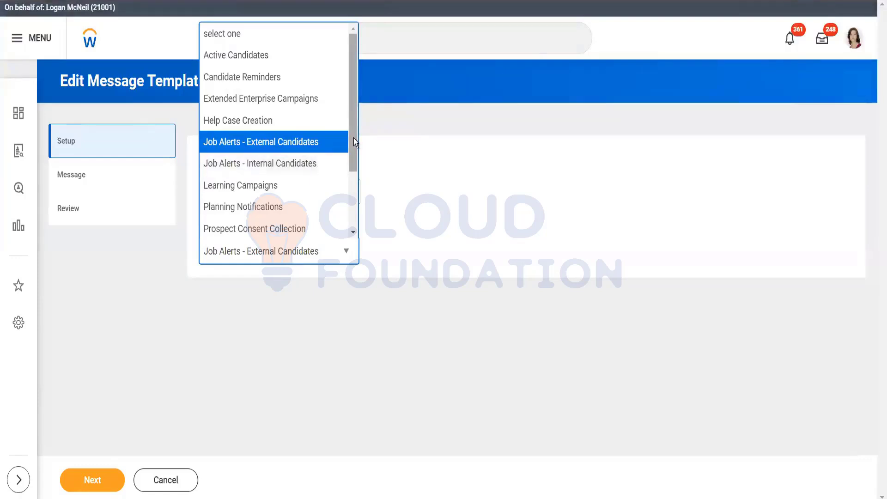
drag(354, 154, 353, 52)
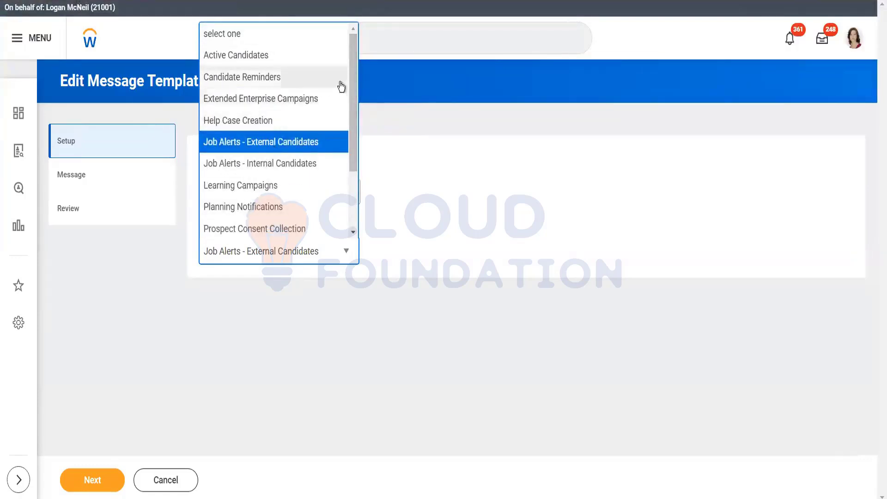
scroll(359, 135, down, 2)
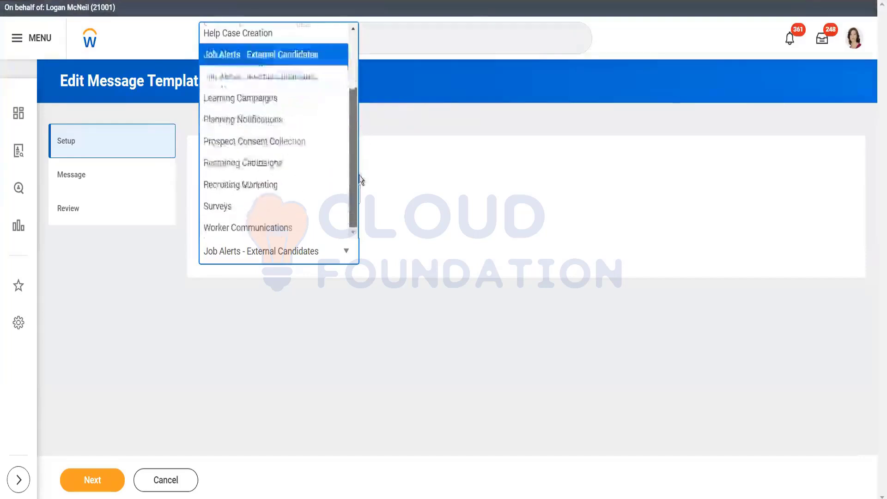
click(136, 336)
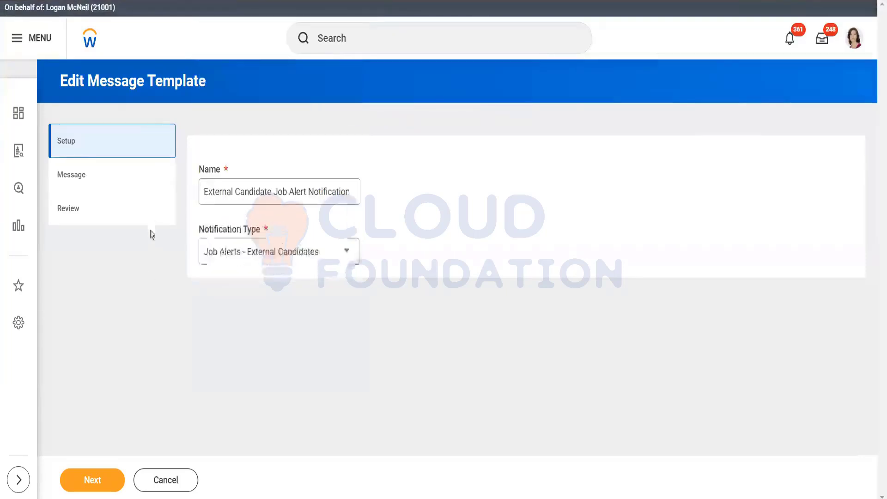
Examine the template's Message stage, covering the mobile push text and the email's display name, Reply To, Subject and Body
click(124, 184)
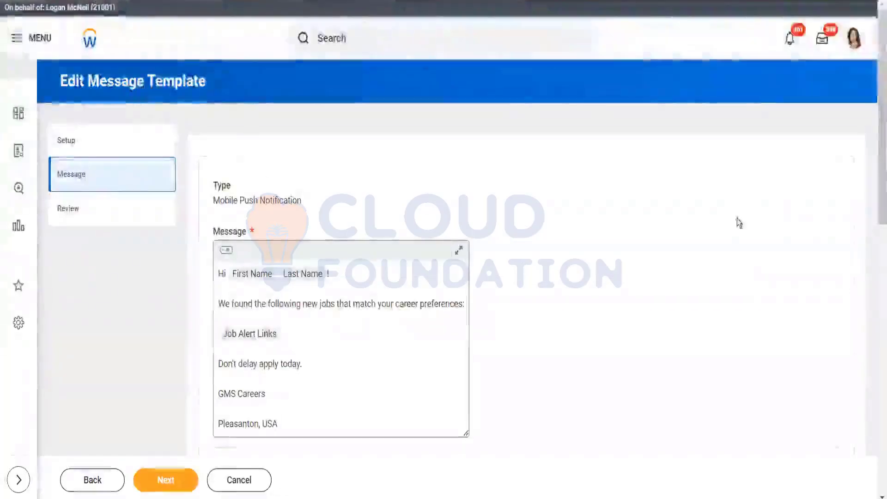
scroll(876, 193, down, 2)
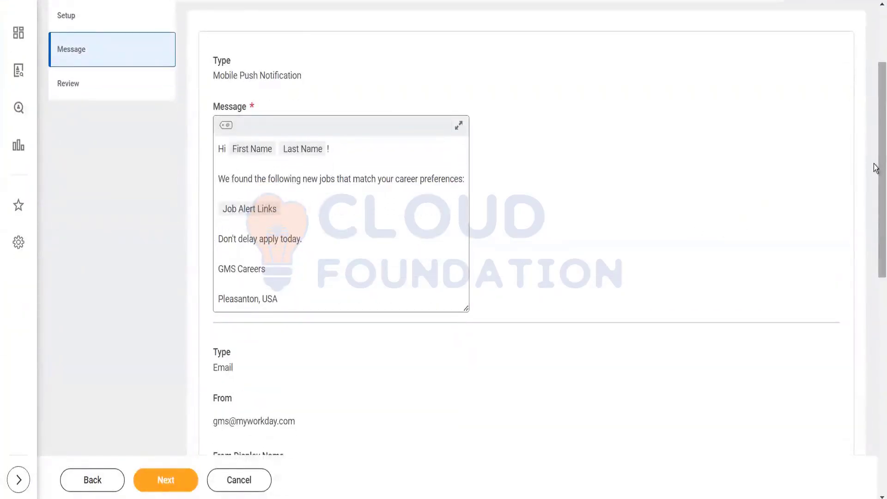
scroll(877, 196, down, 2)
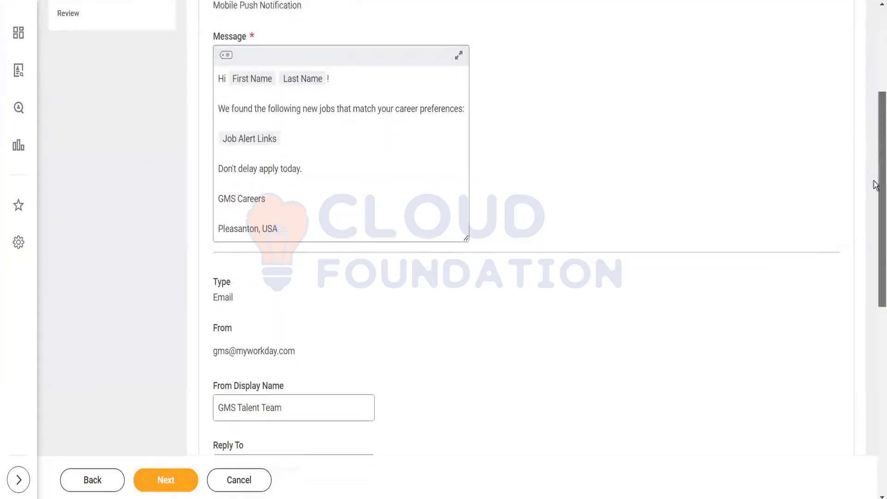
scroll(877, 199, down, 3)
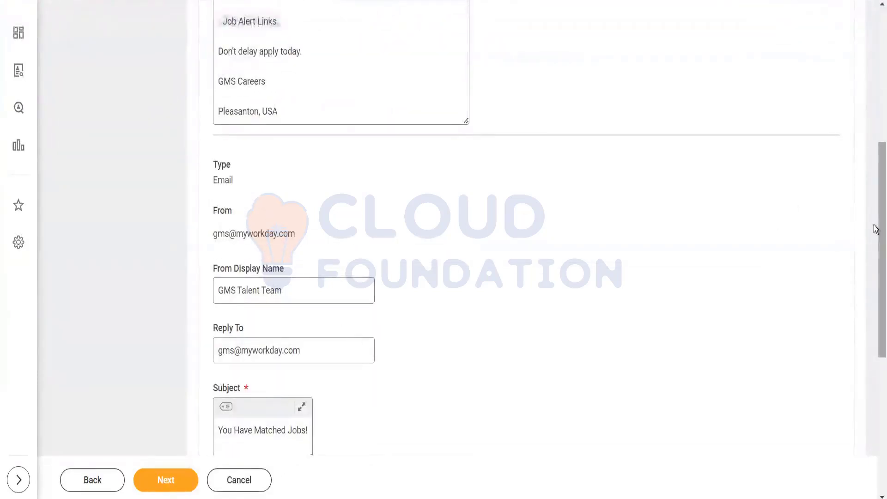
drag(875, 229, 876, 300)
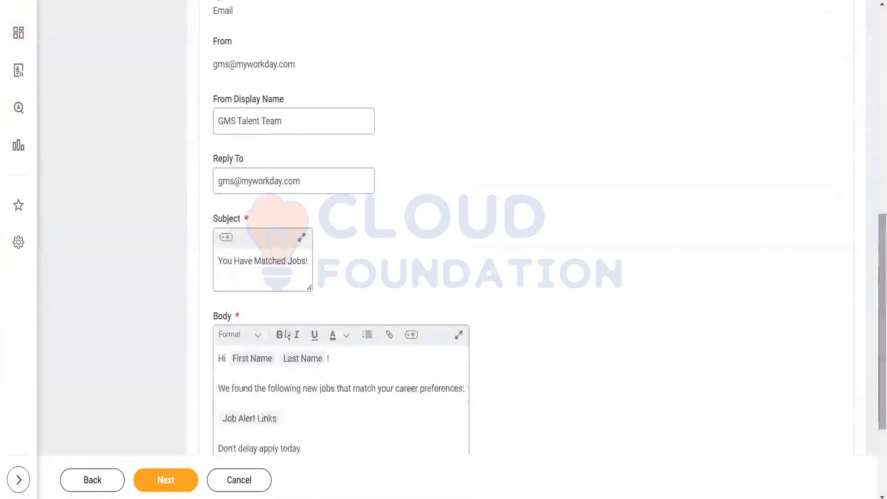
click(345, 179)
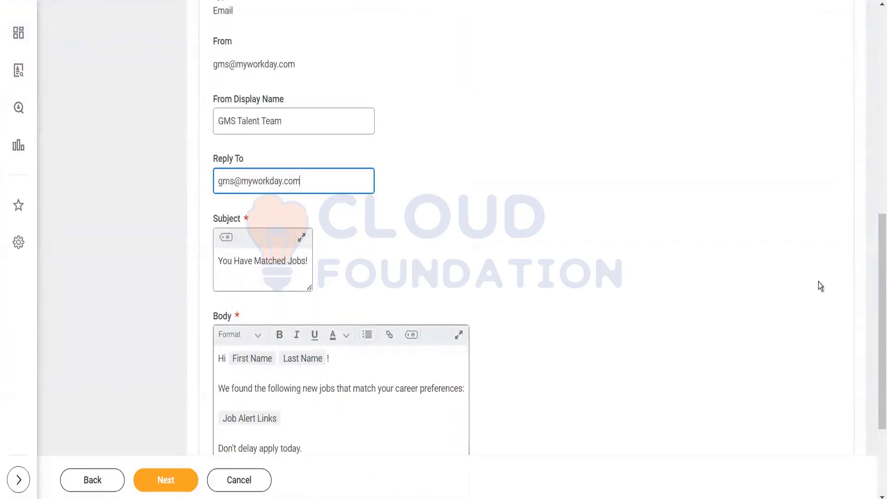
drag(874, 279, 875, 342)
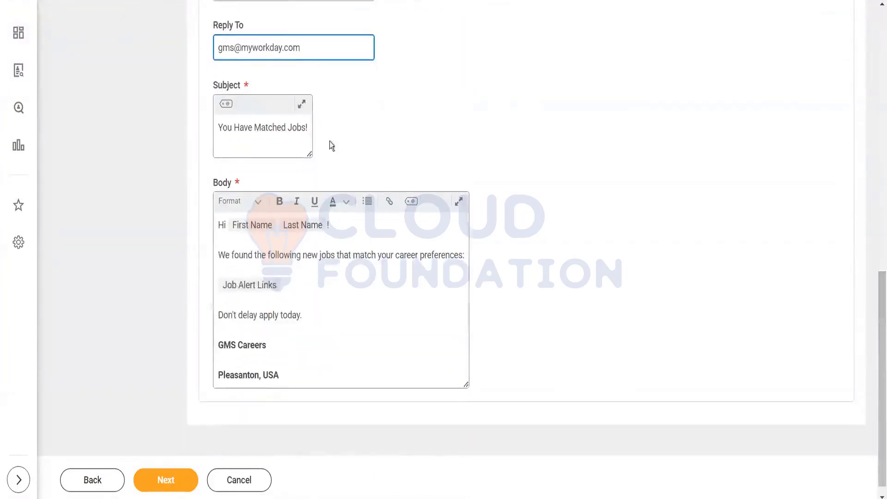
click(263, 134)
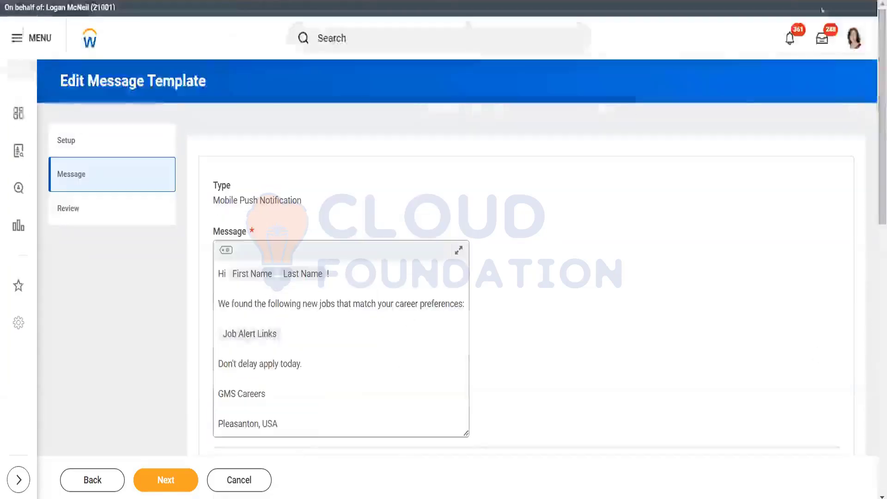
Advance the message template to its Review stage, check the summary and save the template
click(162, 480)
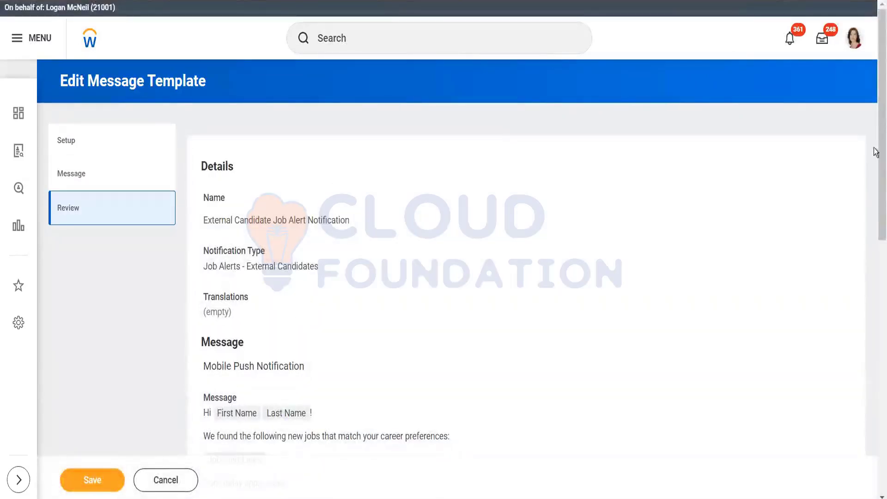
drag(875, 131, 875, 28)
click(84, 479)
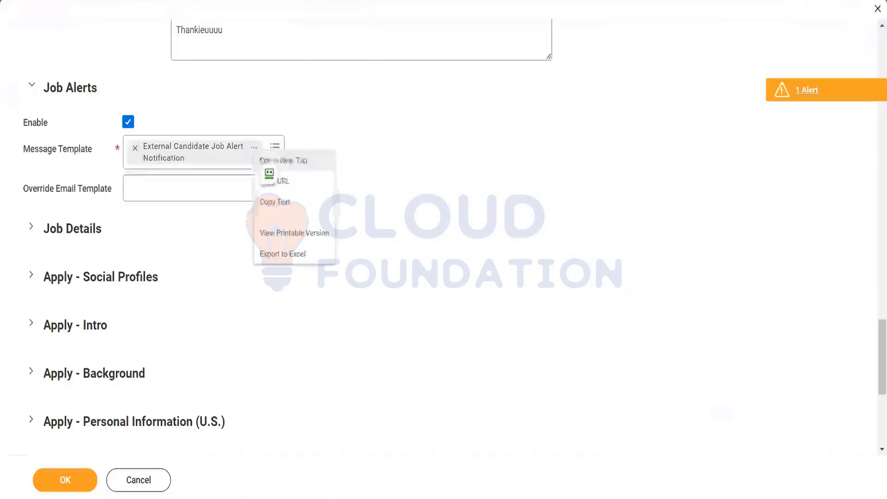
View the job alert template again from the career site form and examine the From addresses of its email and mobile push notification
click(253, 148)
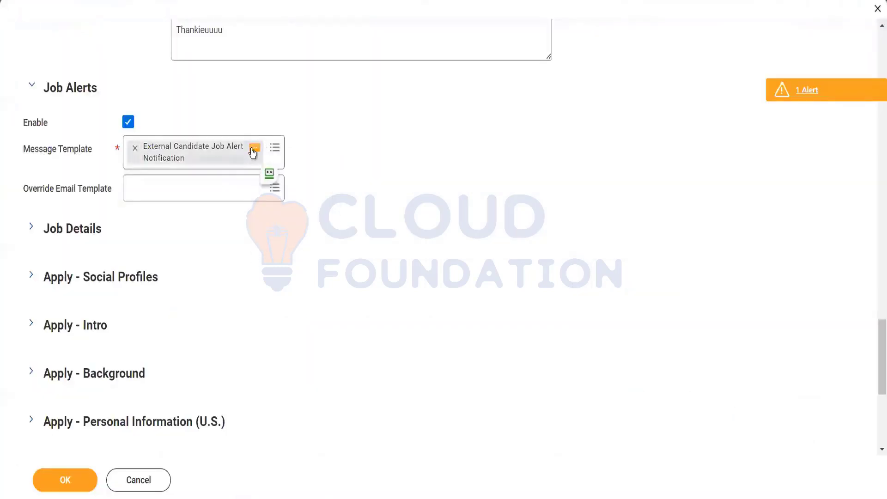
click(254, 149)
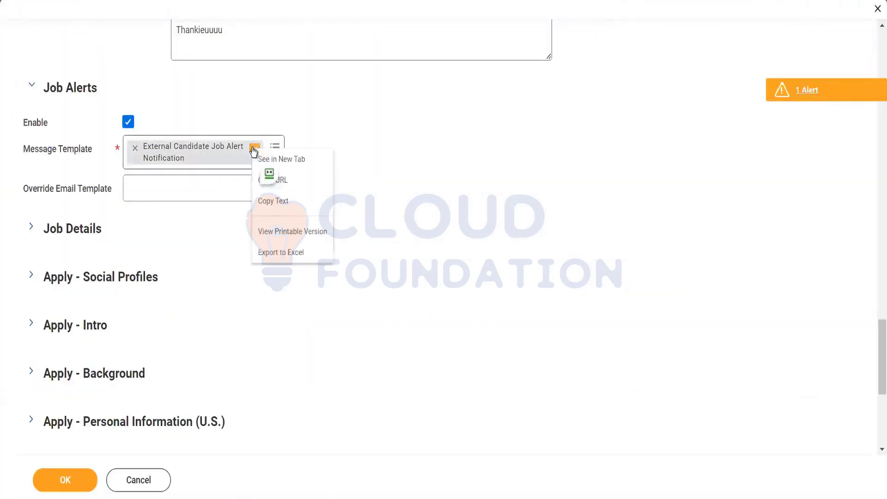
click(308, 161)
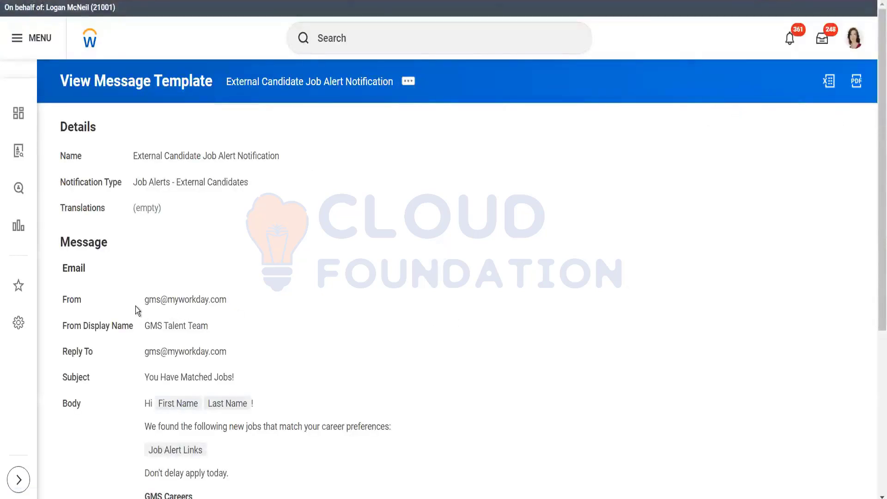
drag(144, 303, 248, 308)
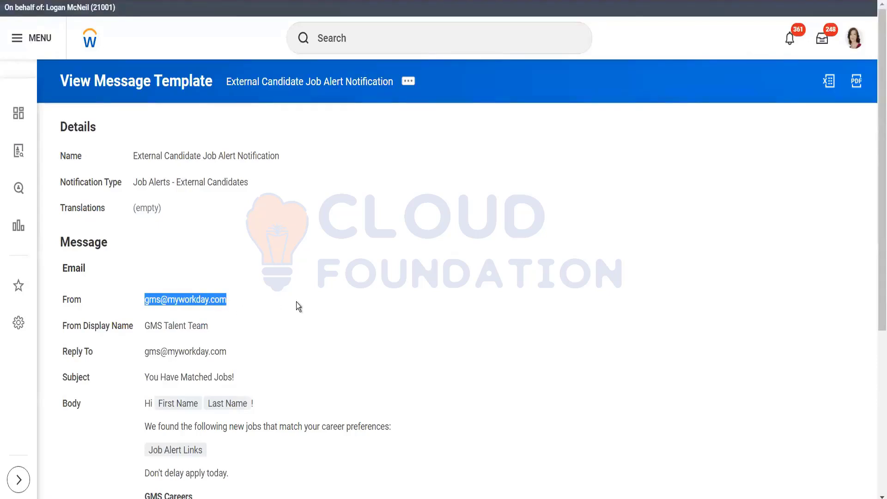
drag(876, 162, 874, 358)
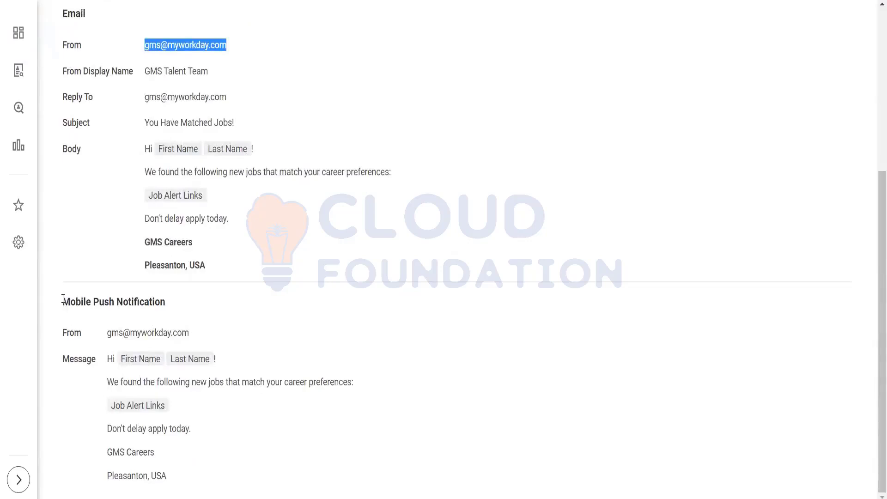
drag(62, 299, 182, 308)
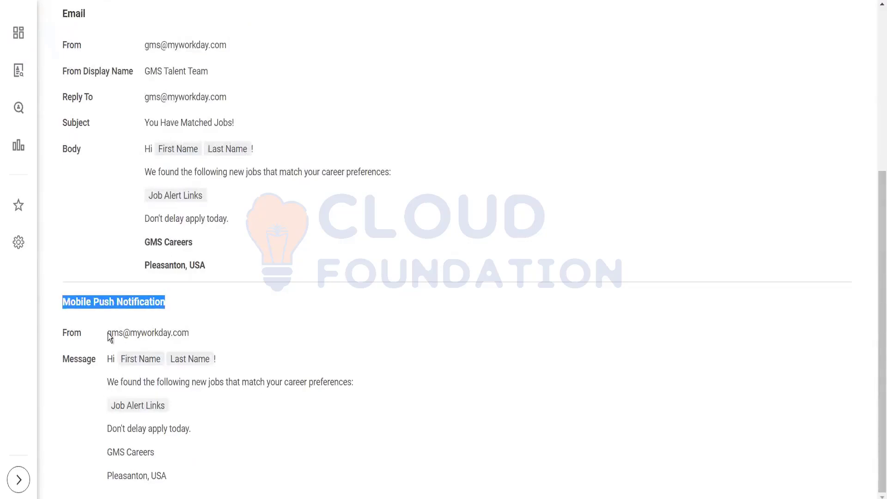
drag(108, 335, 207, 338)
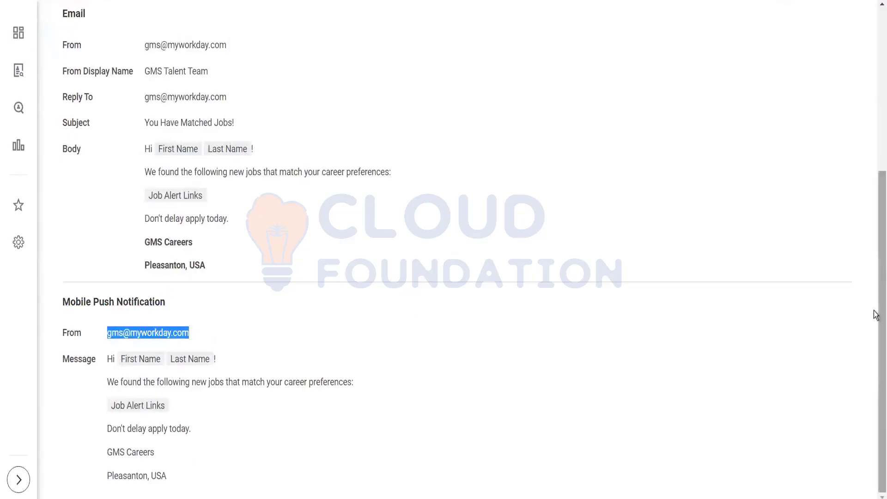
Go back to the Email details of the External Candidate Job Alert Notification template and highlight the email's From address
drag(875, 183, 874, 17)
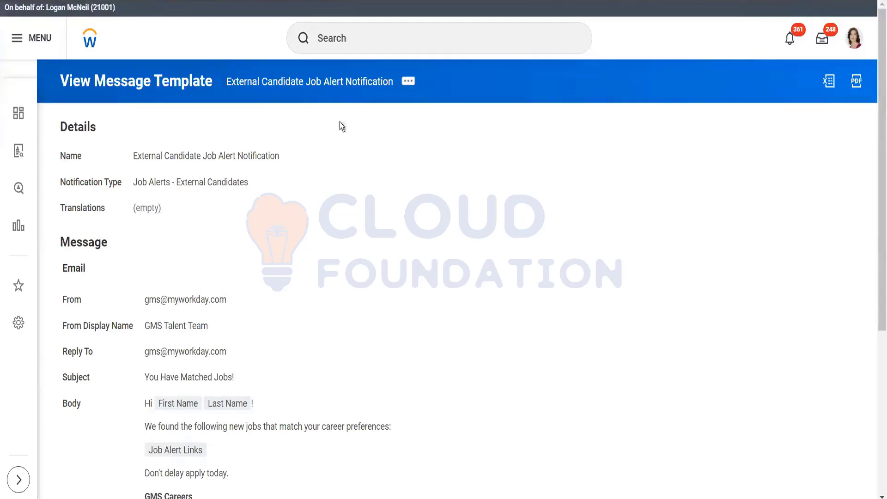
drag(145, 300, 242, 291)
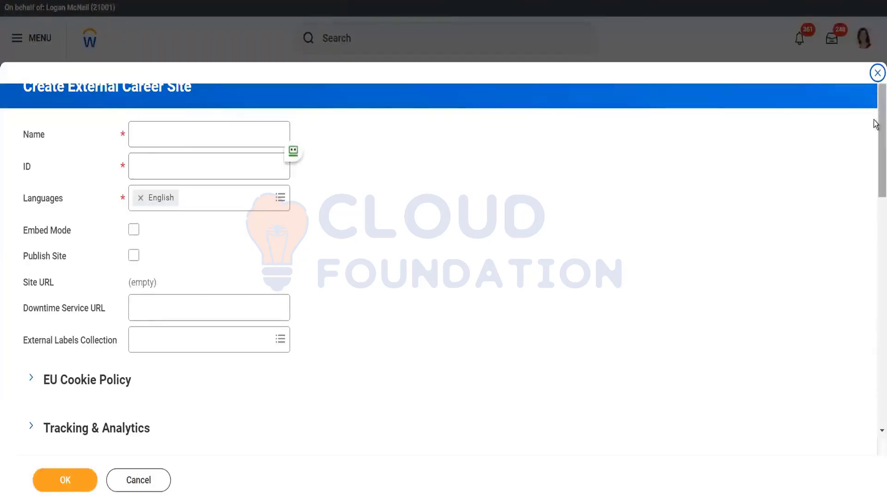
Enable the Prospect Introduce Yourself section in the new external career site form and look over its settings
drag(880, 148, 875, 207)
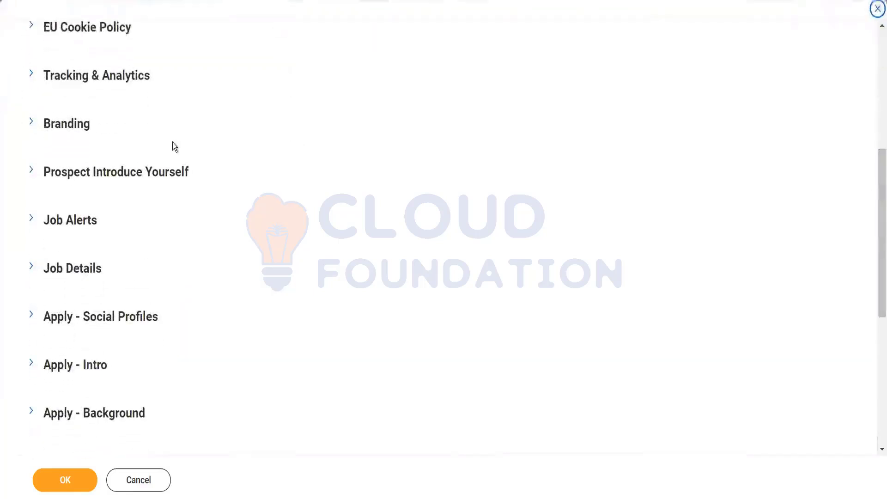
click(33, 176)
click(170, 208)
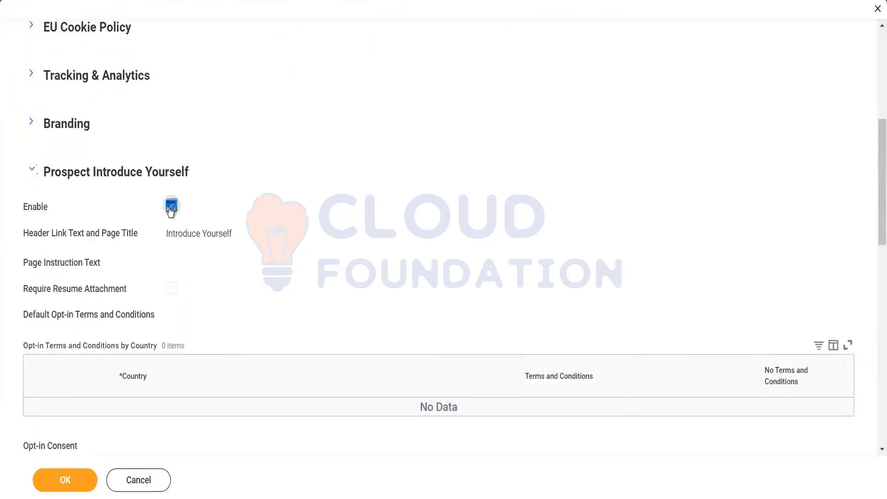
drag(877, 171, 877, 198)
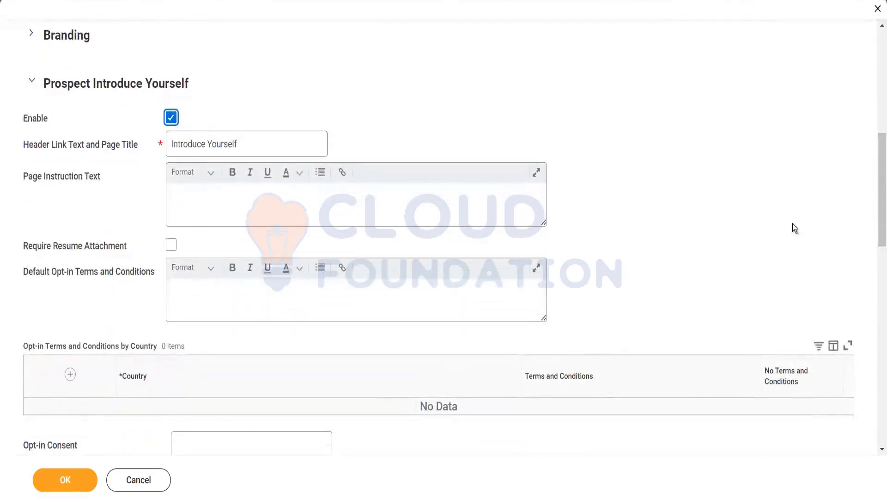
Enable Job Alerts for the career site
drag(876, 186, 877, 337)
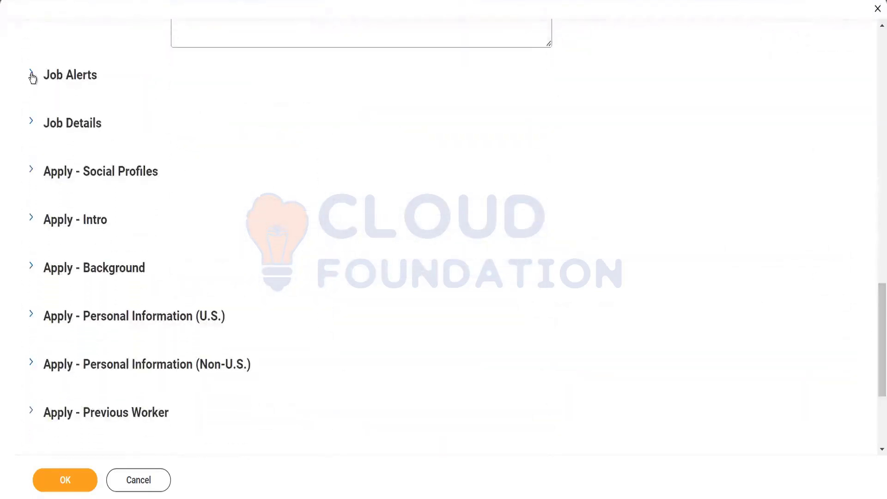
click(32, 76)
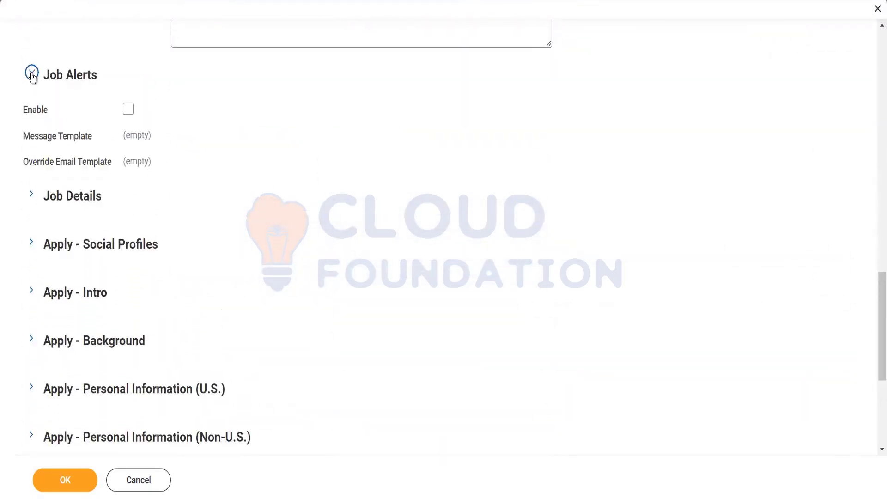
click(129, 111)
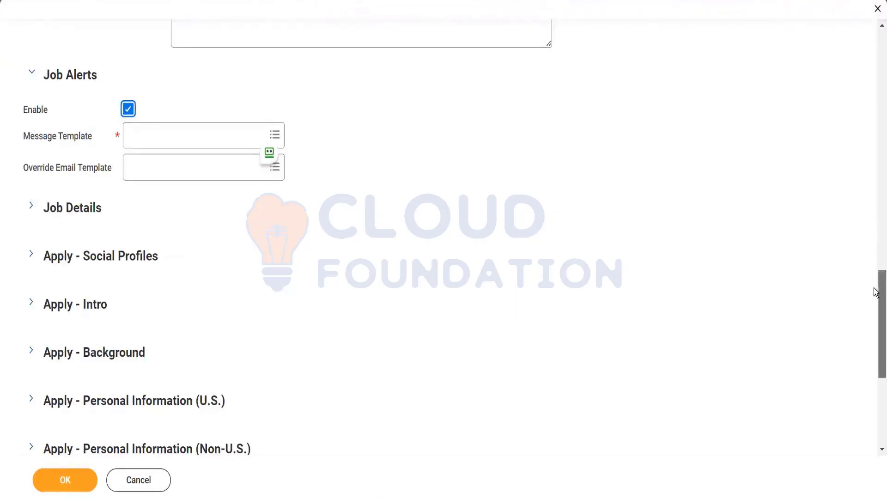
scroll(877, 294, down, 1)
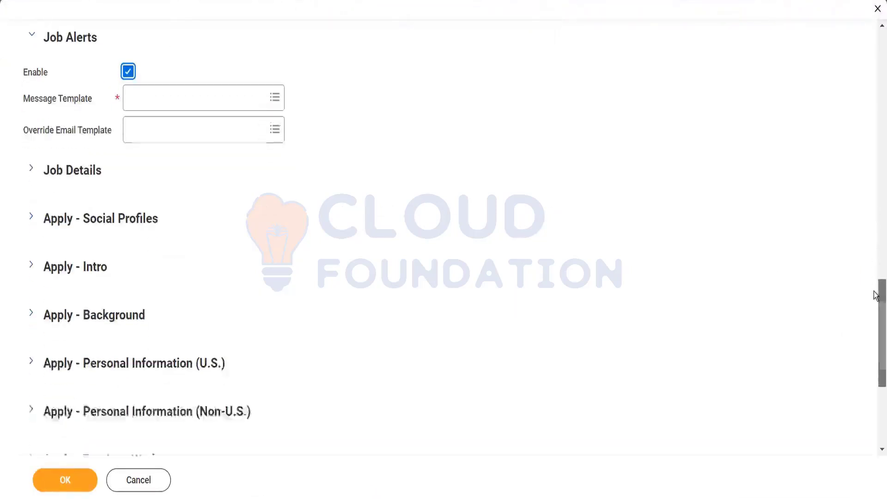
Set the Override Email Template for job alerts to Workday Standard (Default), leaving the Message Template empty
click(157, 101)
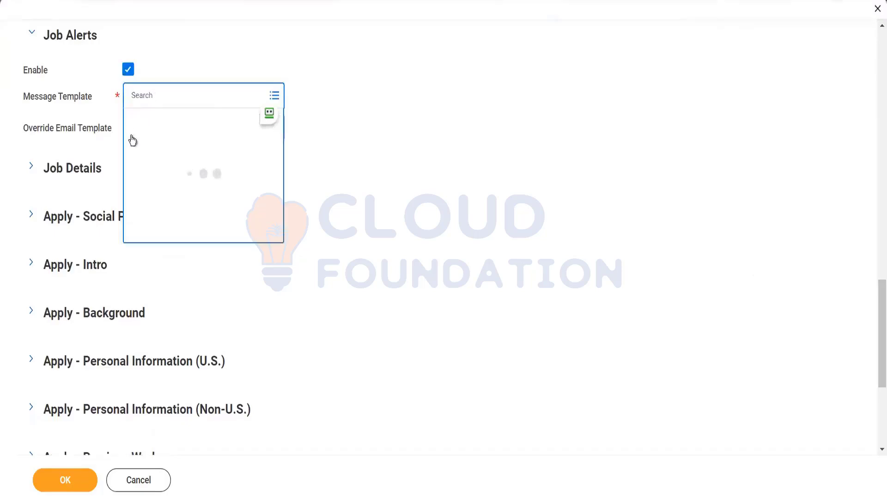
click(447, 119)
click(223, 125)
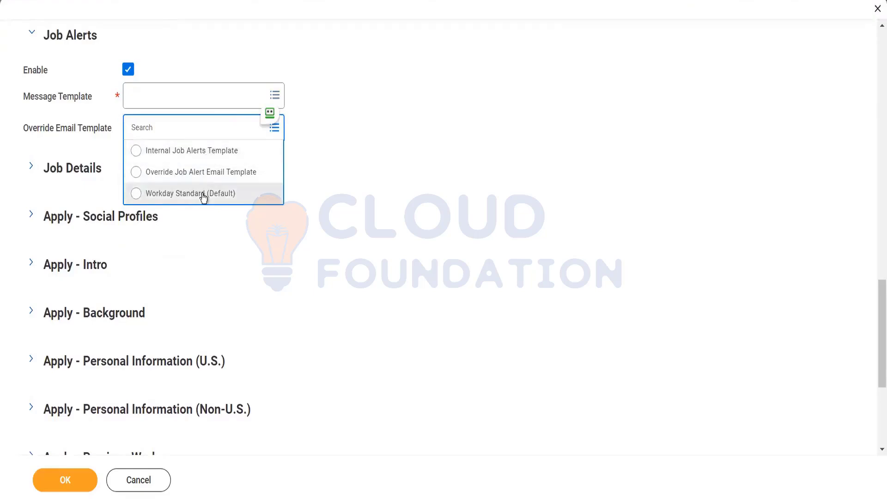
click(201, 193)
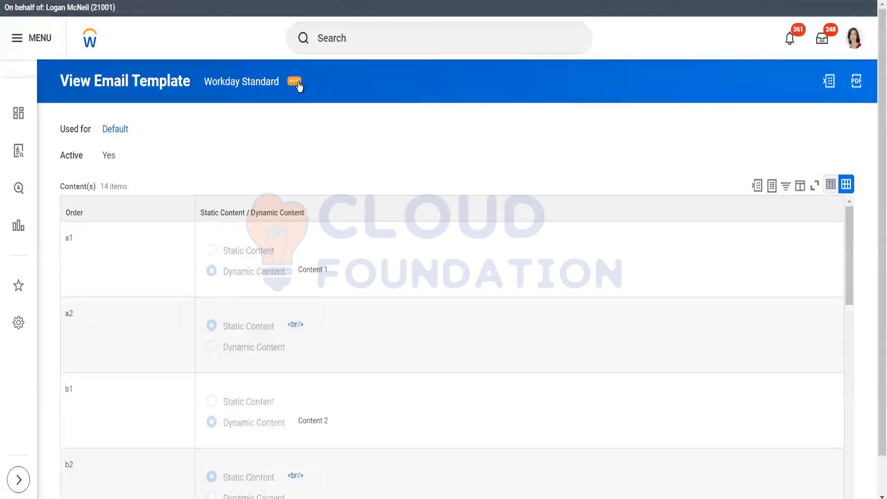
Open the Workday Standard email template for editing and examine the static and dynamic content assigned to each order row
click(298, 85)
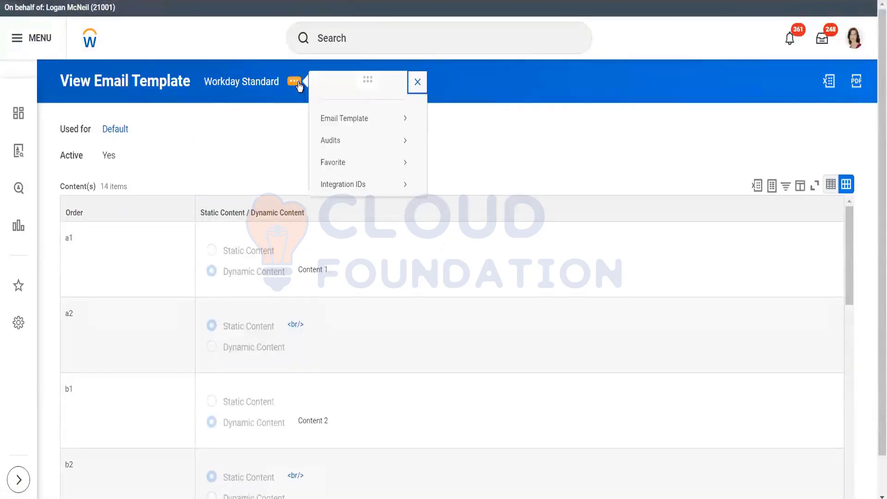
mouse_move(371, 119)
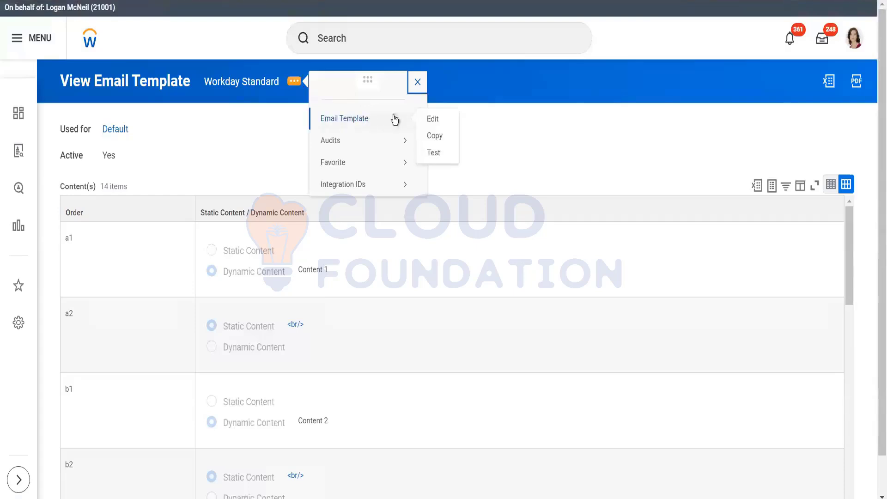
click(439, 121)
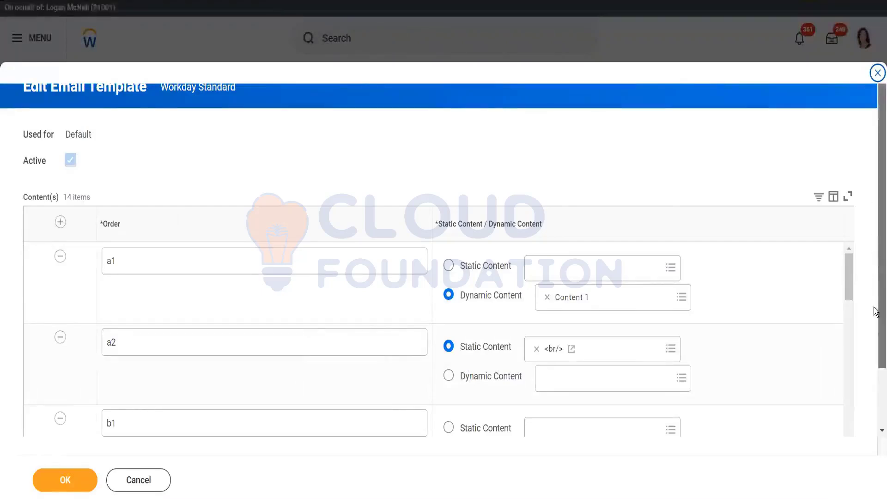
scroll(877, 314, down, 2)
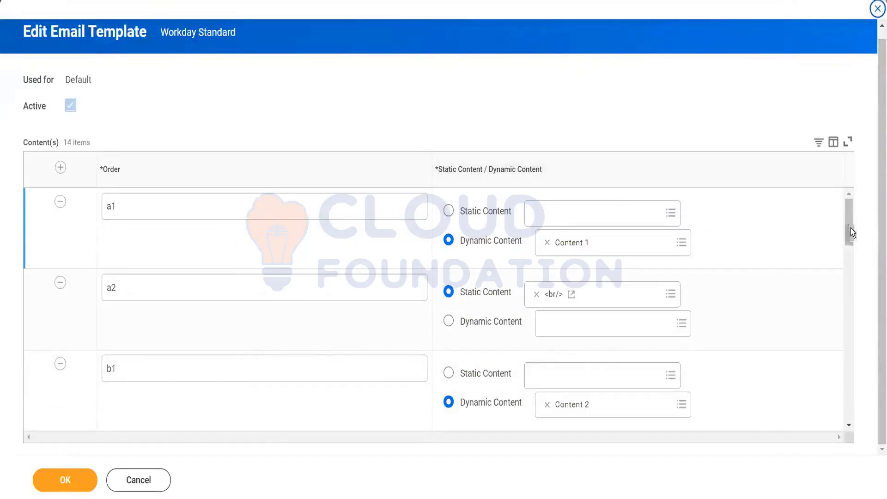
scroll(848, 224, down, 1)
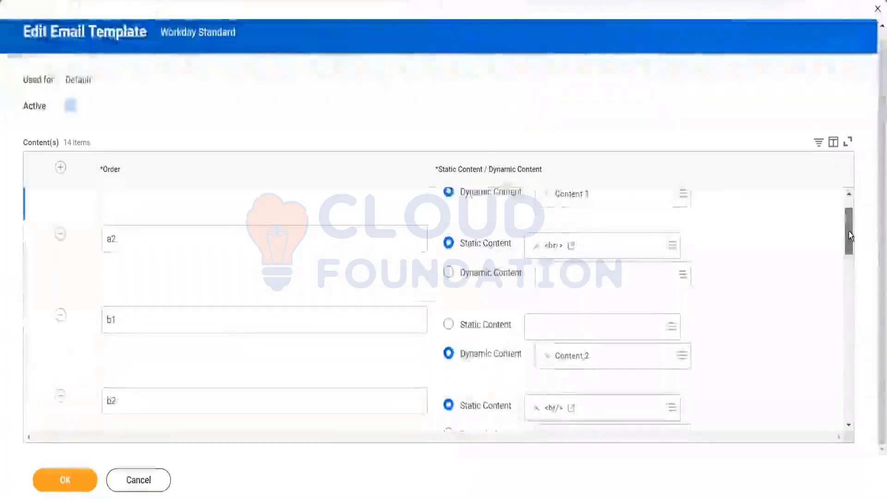
drag(849, 223, 848, 260)
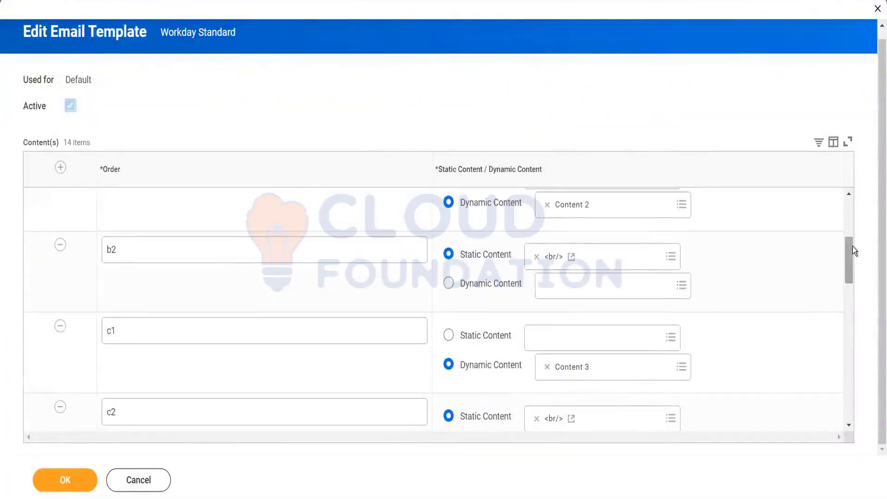
drag(850, 247, 850, 287)
scroll(853, 305, down, 3)
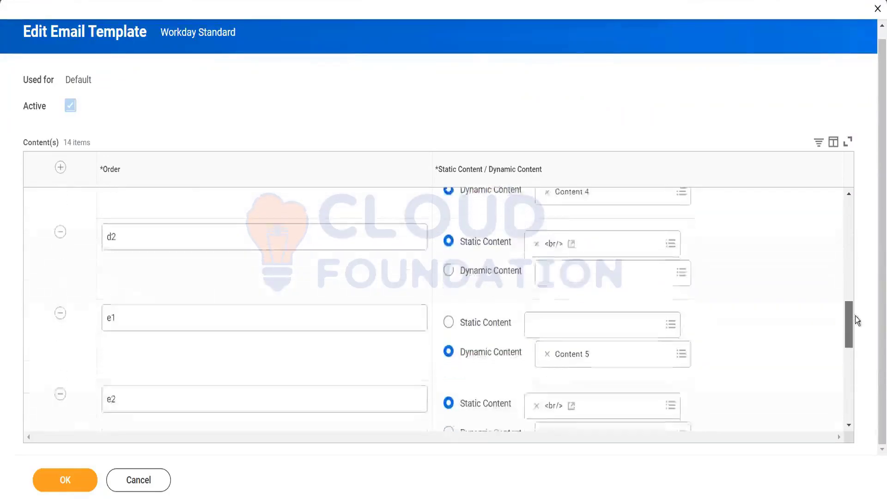
drag(852, 314, 858, 389)
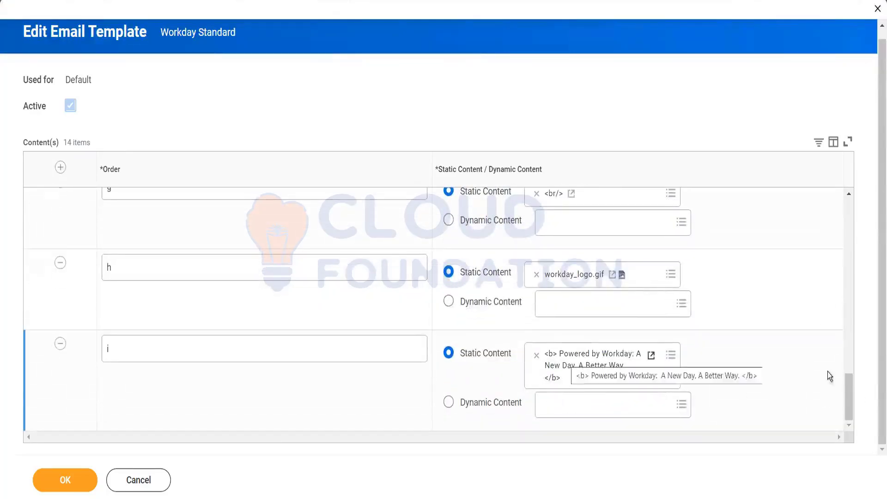
drag(847, 386, 847, 222)
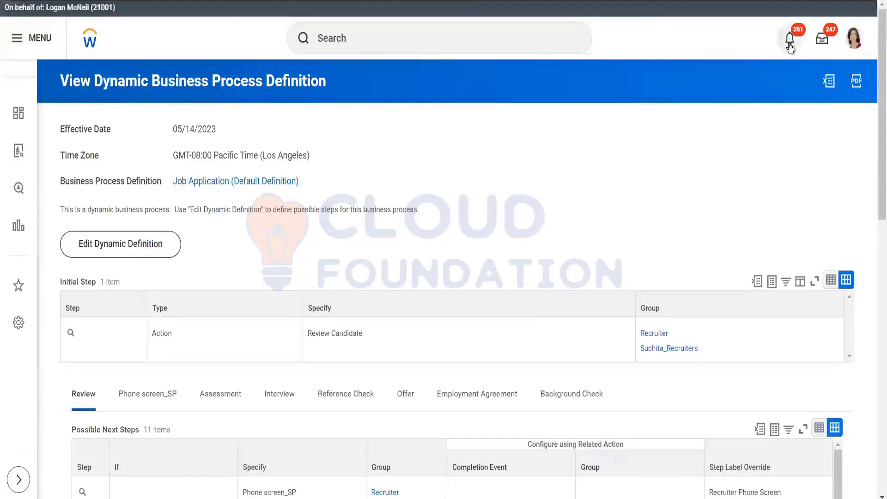
Open the notifications and view the create position, hiring restrictions and journal entries
click(790, 42)
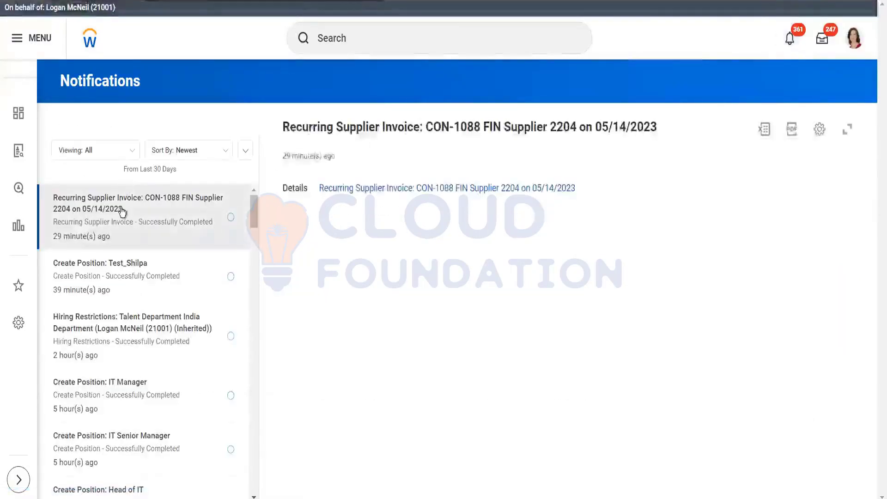
click(88, 290)
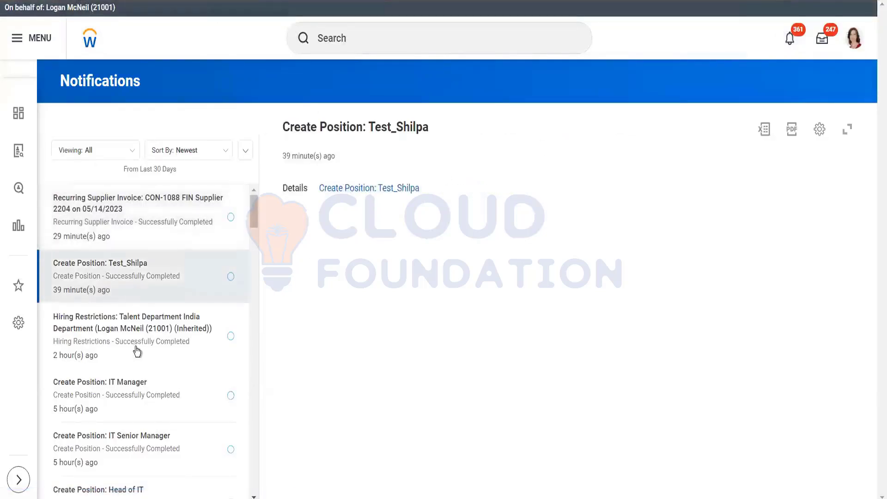
click(145, 324)
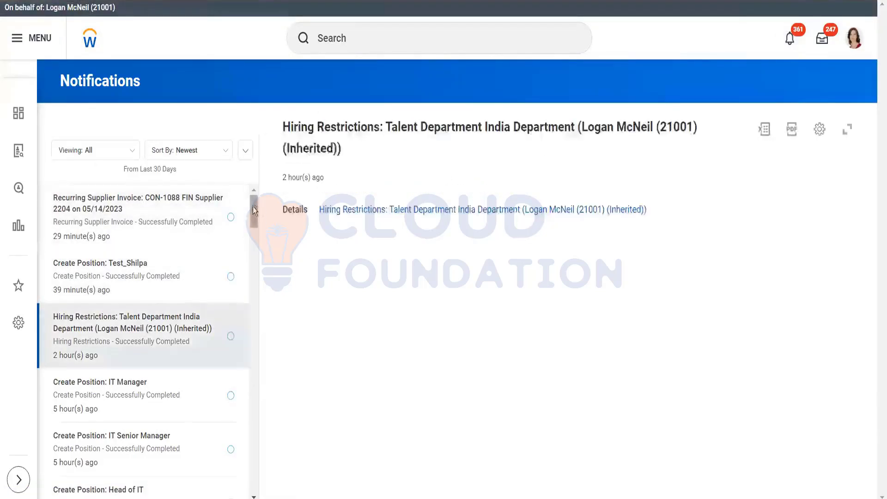
drag(251, 206, 257, 483)
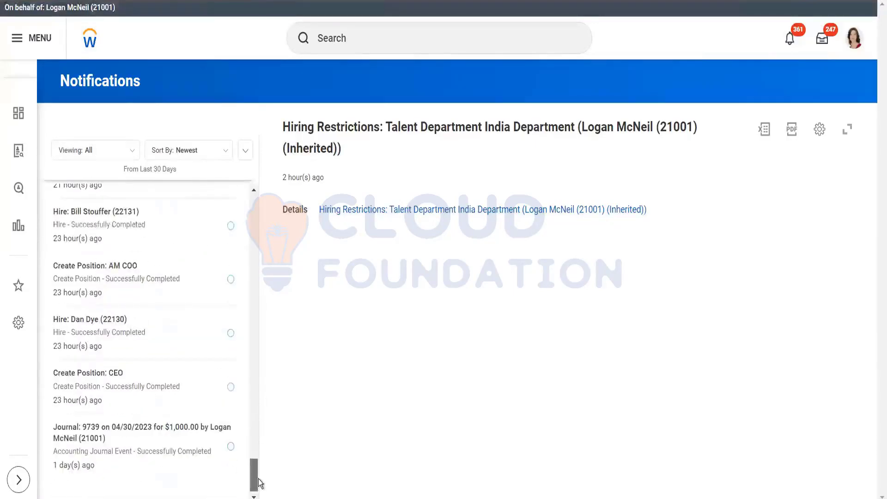
click(152, 445)
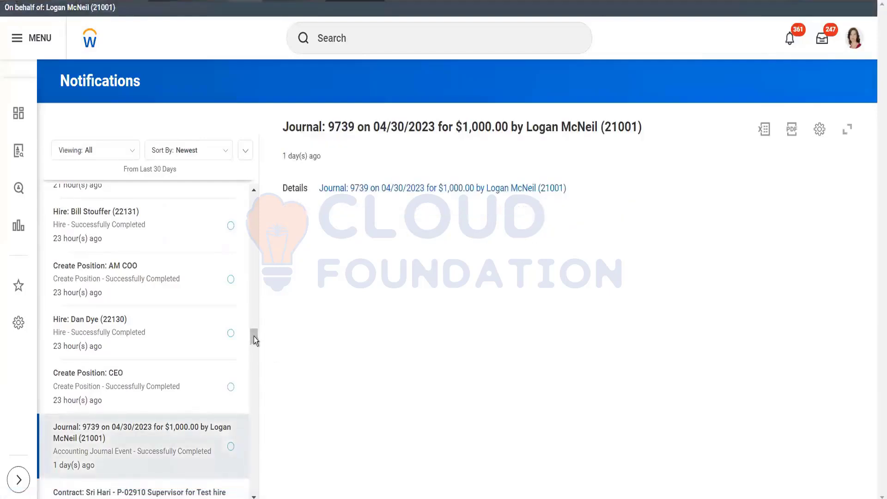
Browse older notifications, viewing the two Document Available entries and the Team Lead position creation
drag(253, 335, 255, 362)
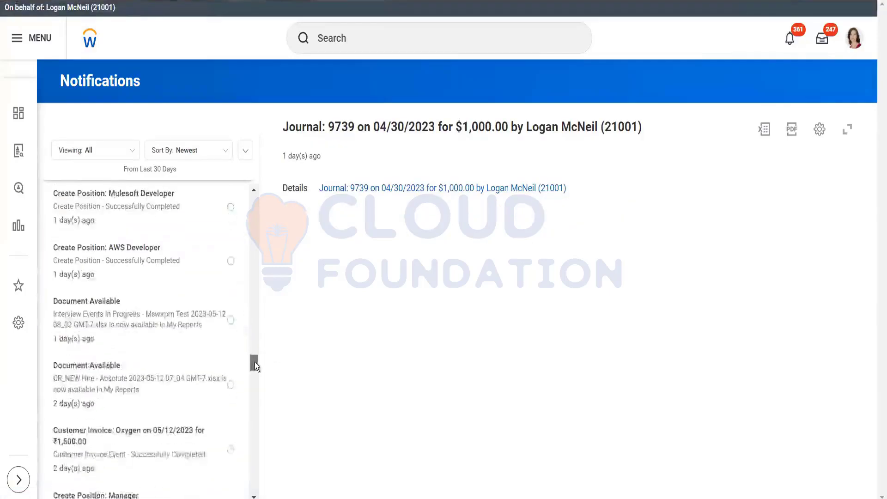
click(136, 306)
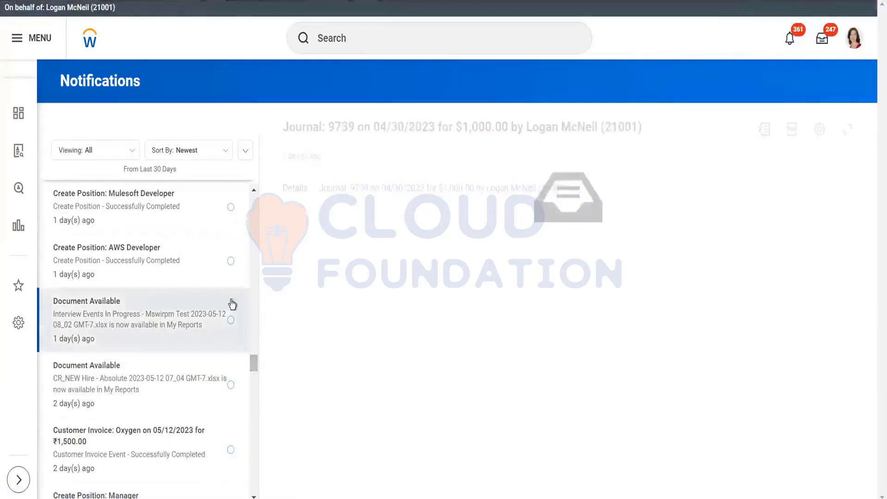
drag(253, 368, 253, 370)
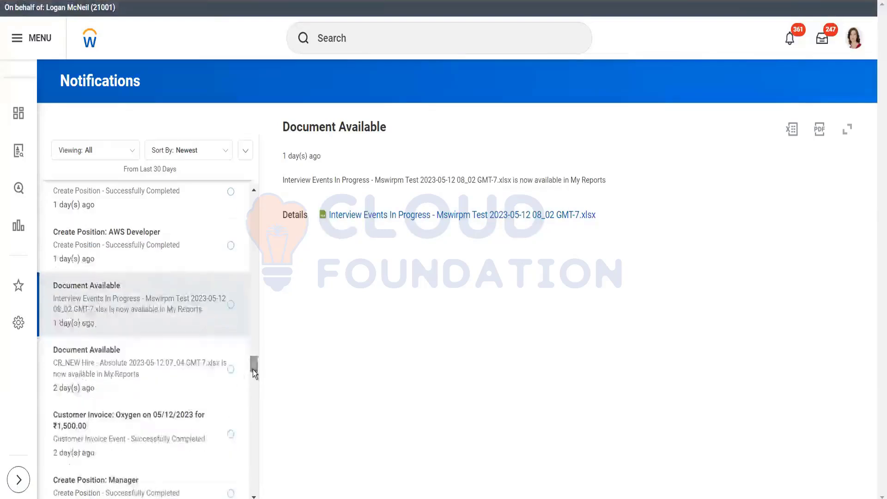
click(155, 370)
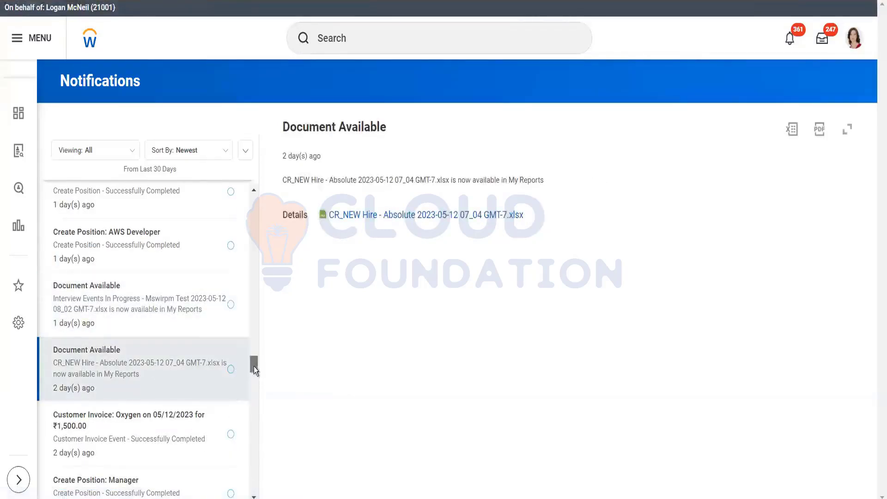
drag(254, 365, 256, 378)
click(133, 313)
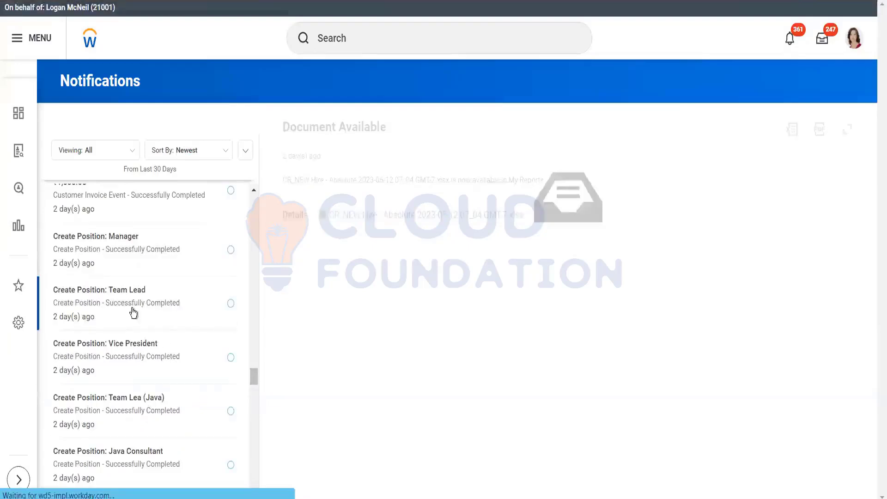
drag(255, 378, 257, 494)
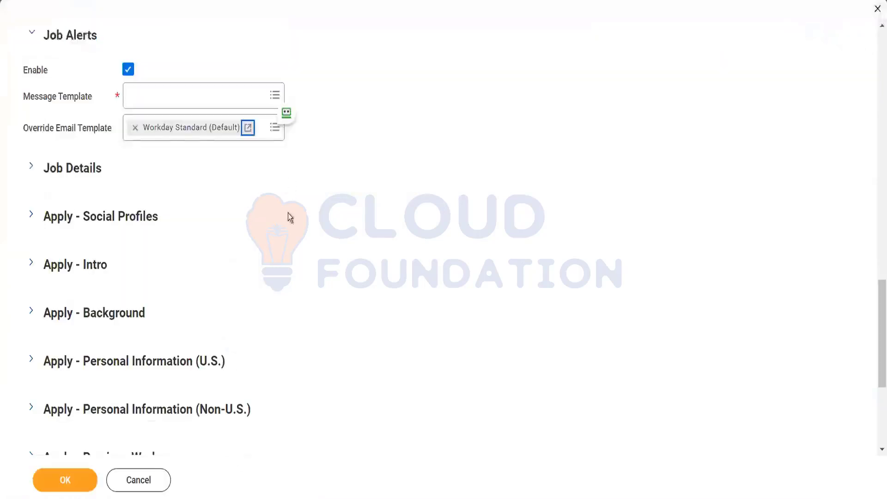
Check the available job alert message templates without choosing one, and remove Workday Standard (Default) from Override Email Template
click(275, 97)
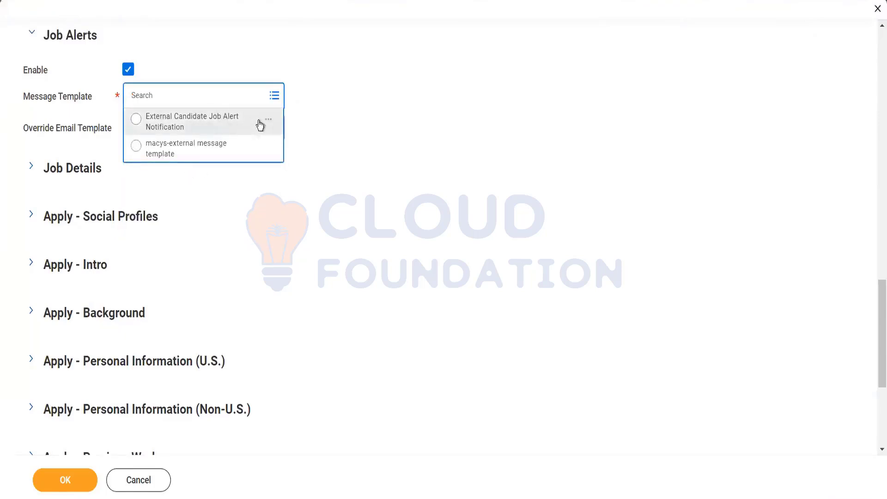
click(364, 152)
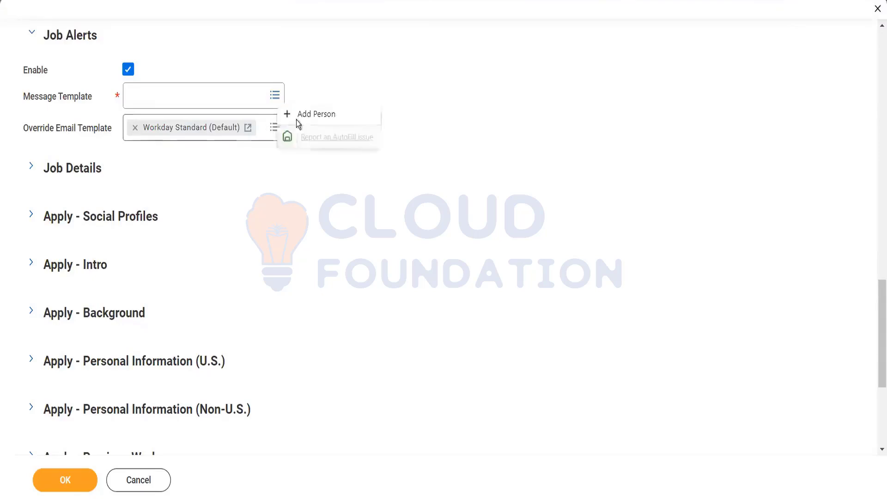
click(135, 132)
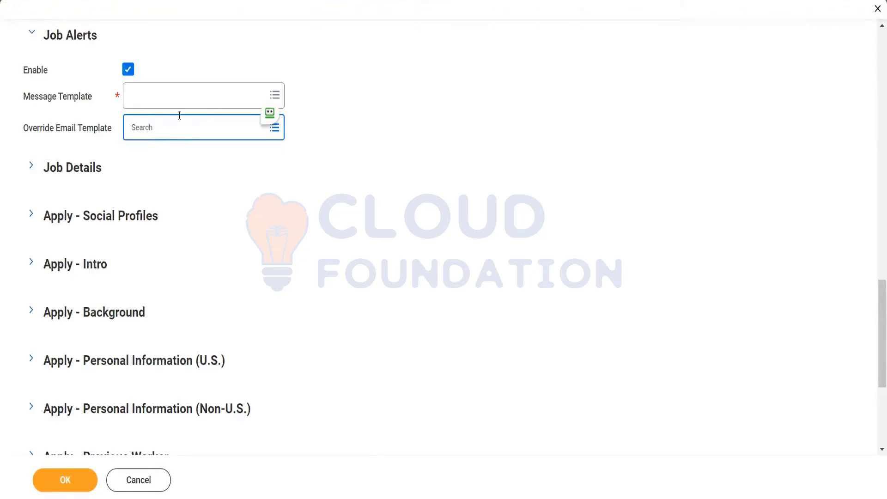
Set the job alert message template to External Candidate Job Alert Notification and preview its email content
click(187, 89)
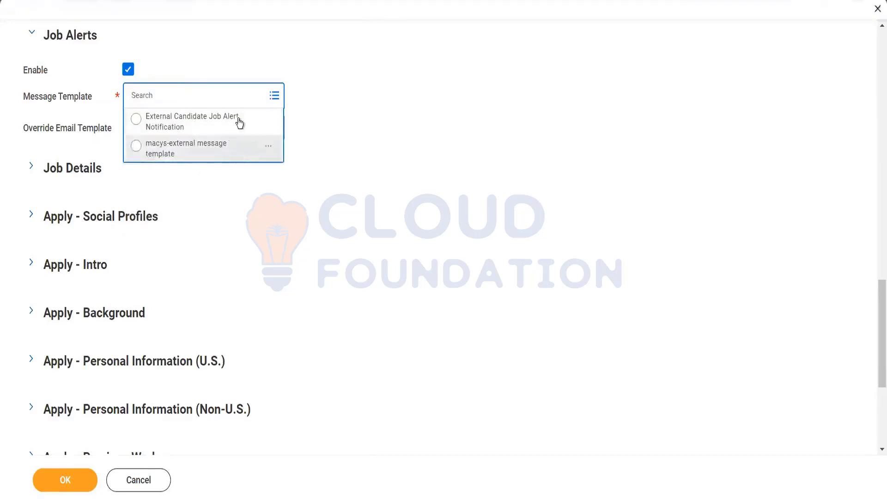
click(241, 121)
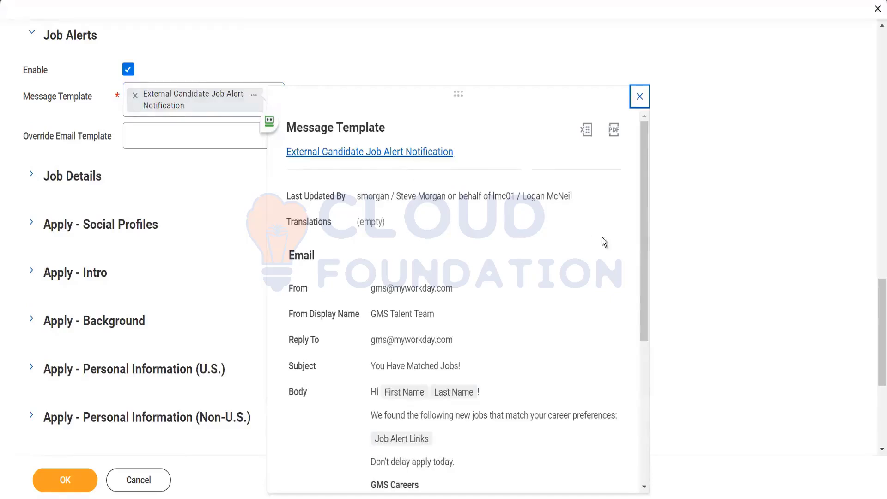
drag(645, 254, 639, 163)
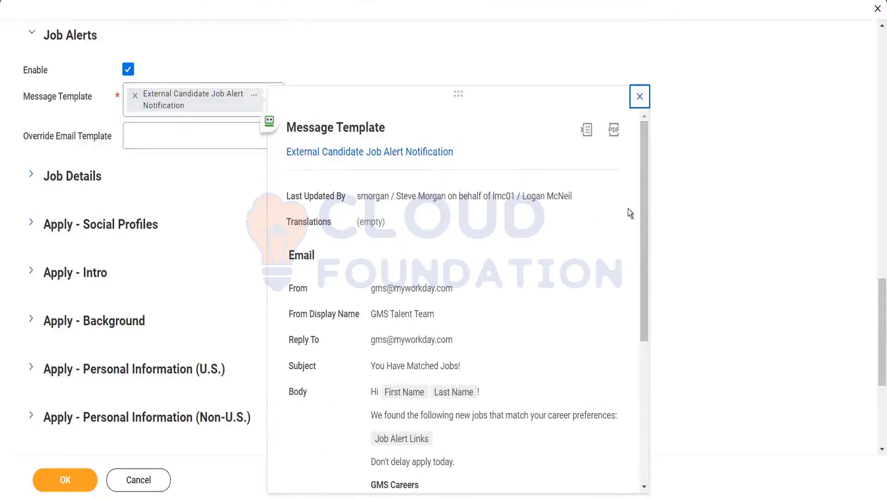
drag(645, 224, 627, 124)
click(637, 95)
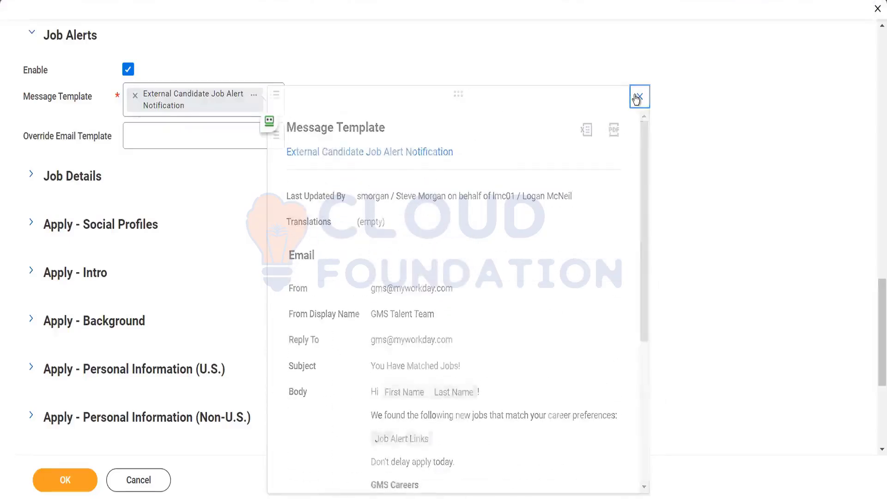
In Job Details, set Location Hierarchy Subtype 1 to Global Region and Subtype 2 to Location Heirarchy
click(30, 178)
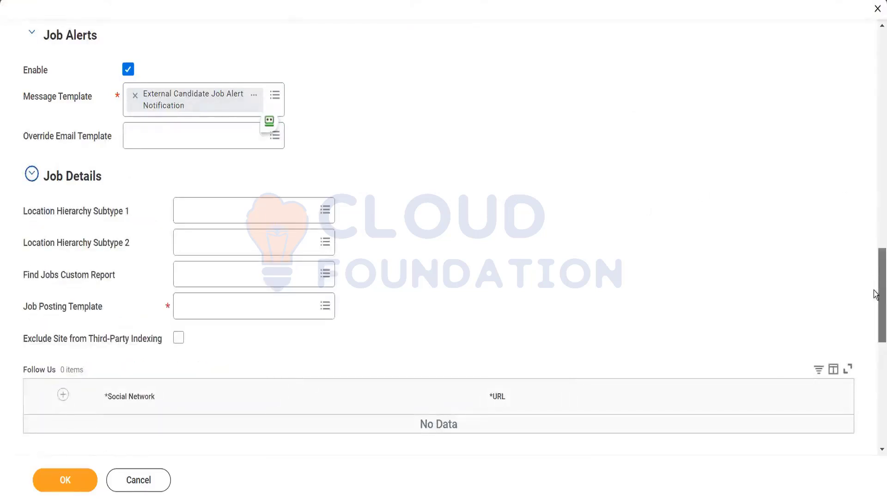
scroll(879, 277, down, 3)
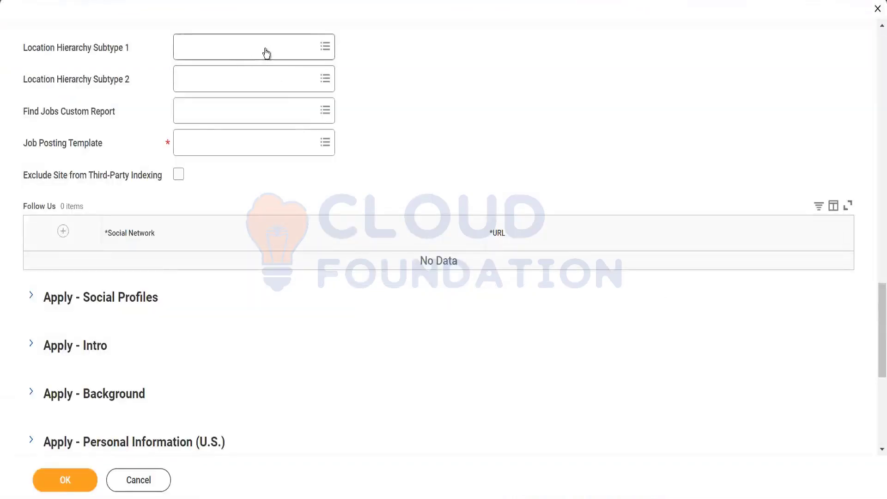
mouse_move(304, 53)
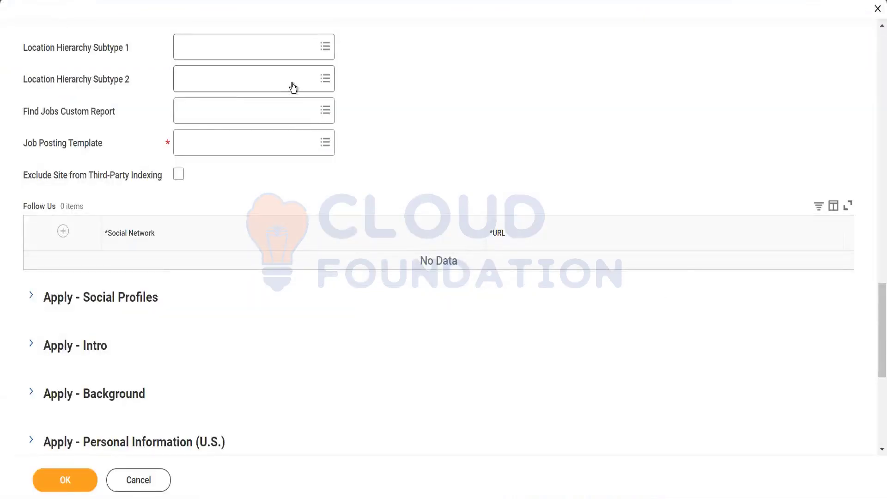
click(294, 52)
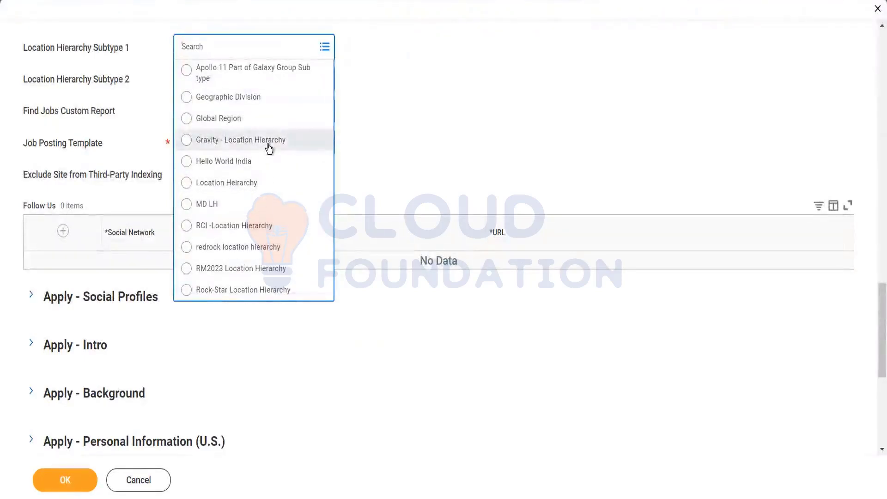
click(267, 119)
click(327, 79)
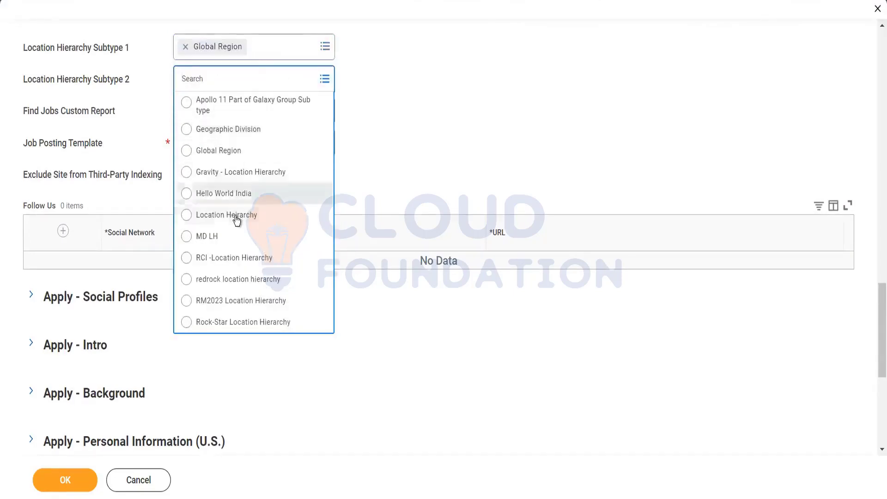
click(238, 216)
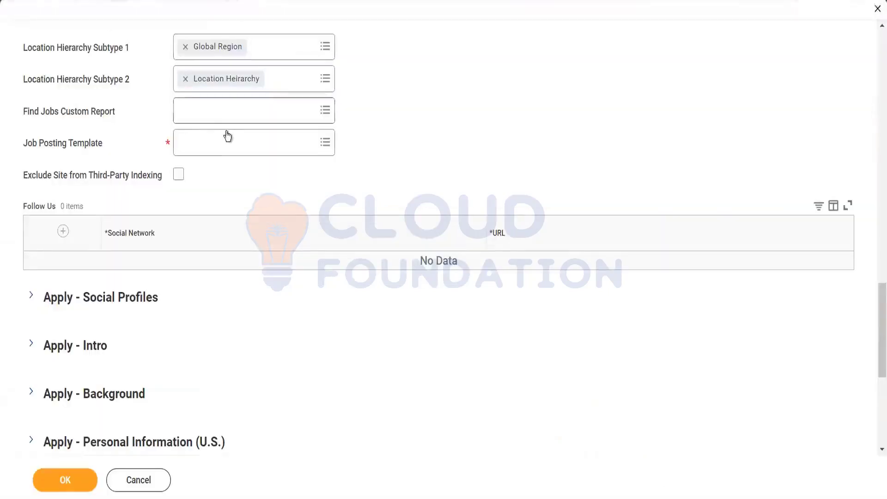
Cancel the Workday Standard email template edit and examine the location and requisition ID in the Huron careers site's job listings
mouse_move(230, 125)
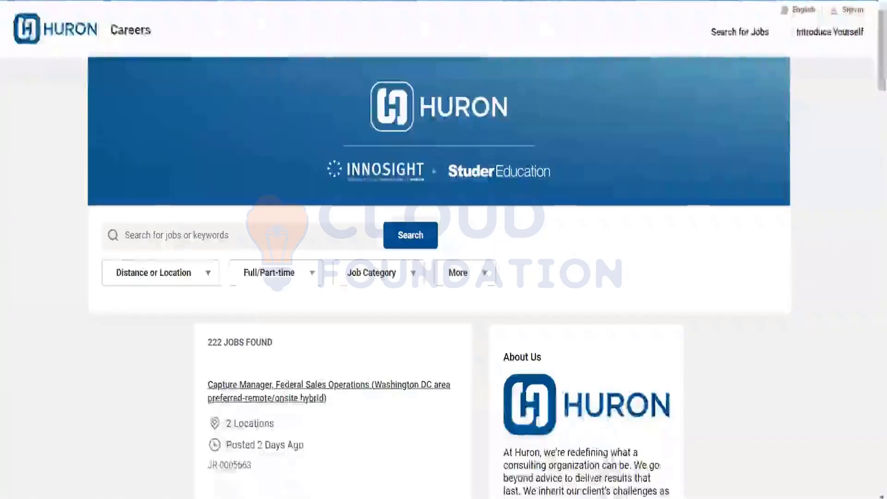
mouse_move(875, 58)
mouse_down()
mouse_move(875, 95)
mouse_move(875, 75)
mouse_up()
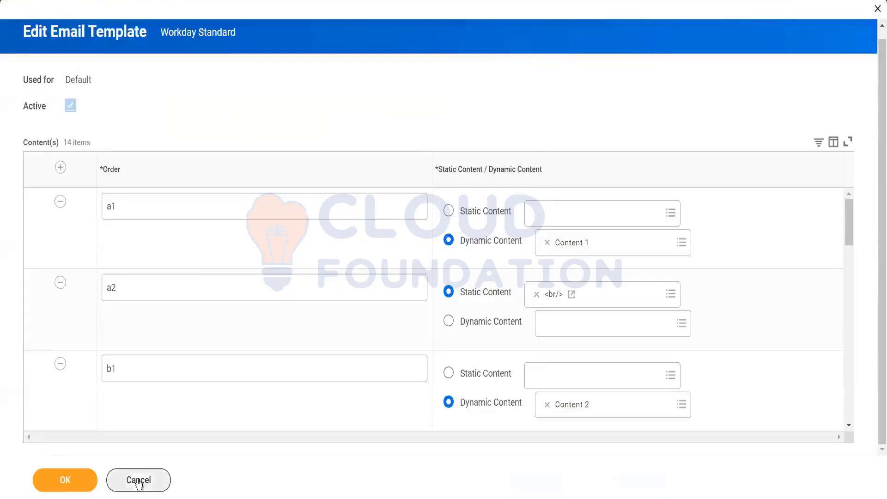
click(138, 482)
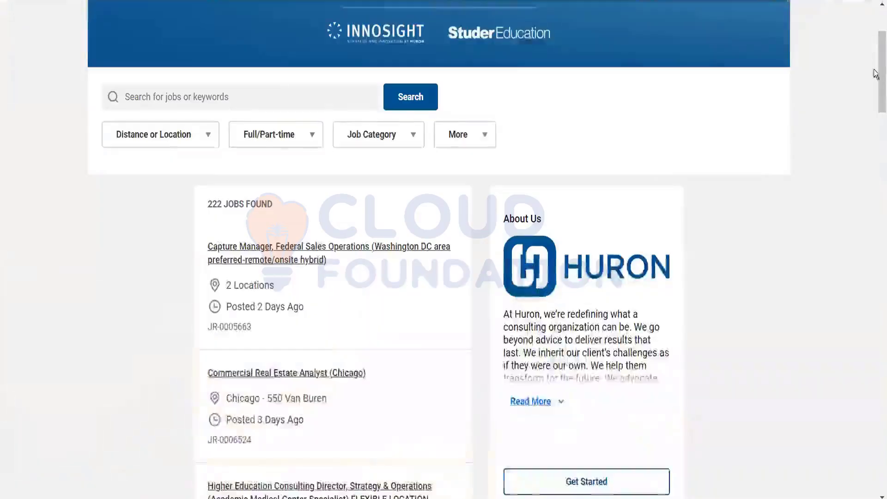
scroll(875, 90, down, 3)
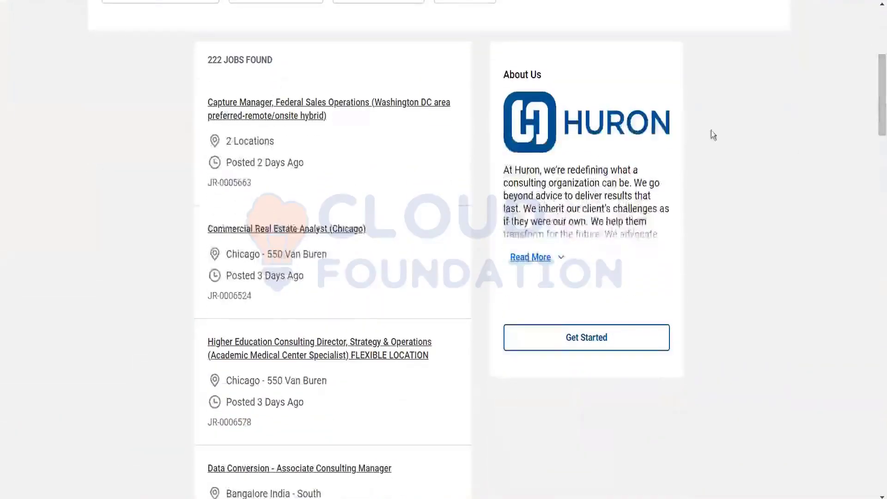
scroll(879, 92, up, 5)
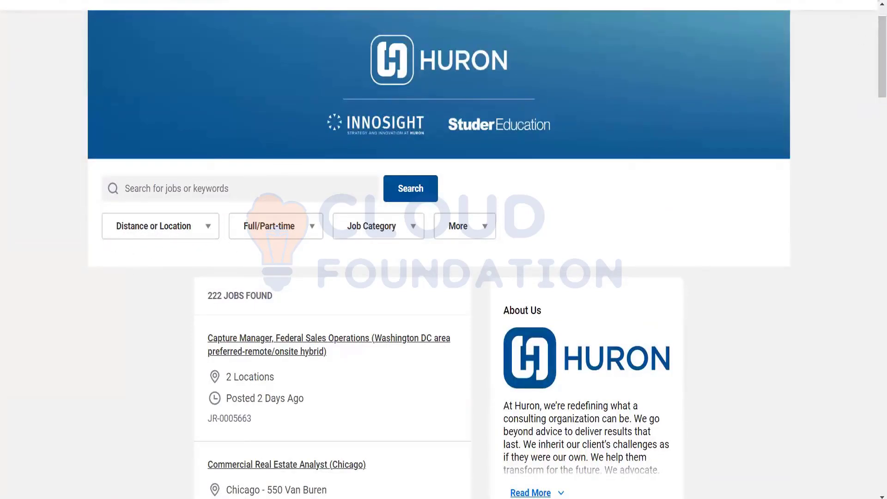
drag(876, 49, 879, 94)
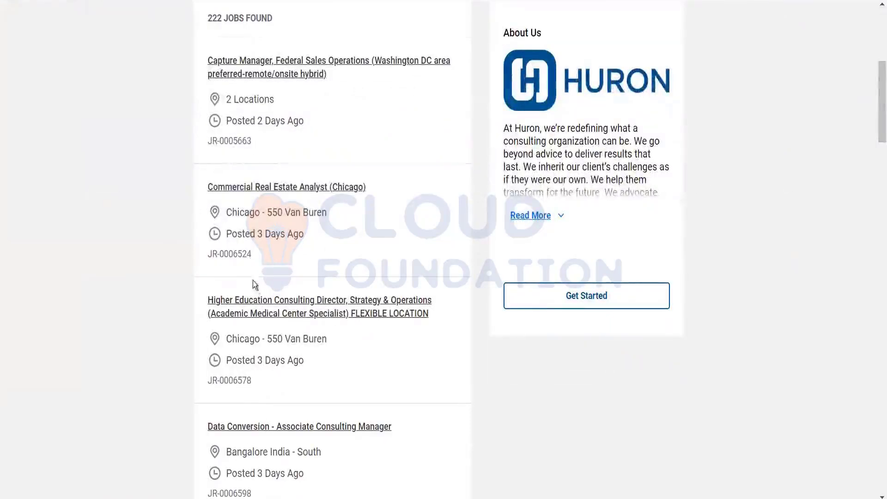
drag(226, 213, 325, 203)
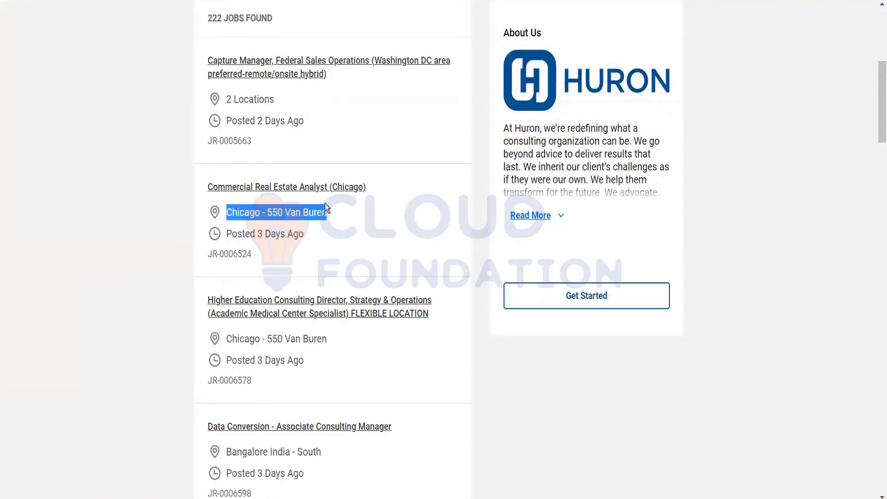
drag(208, 254, 278, 250)
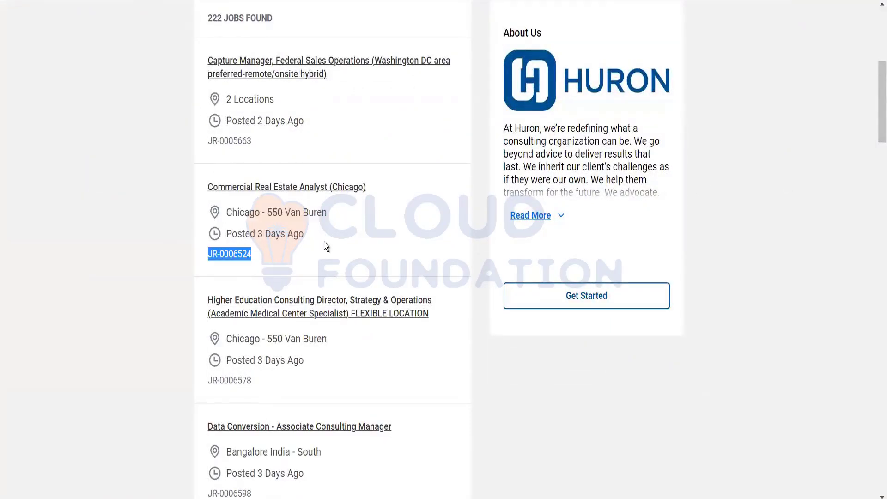
Open the Commercial Real Estate Analyst (Chicago) posting on the Huron site and read through its full job details
click(304, 187)
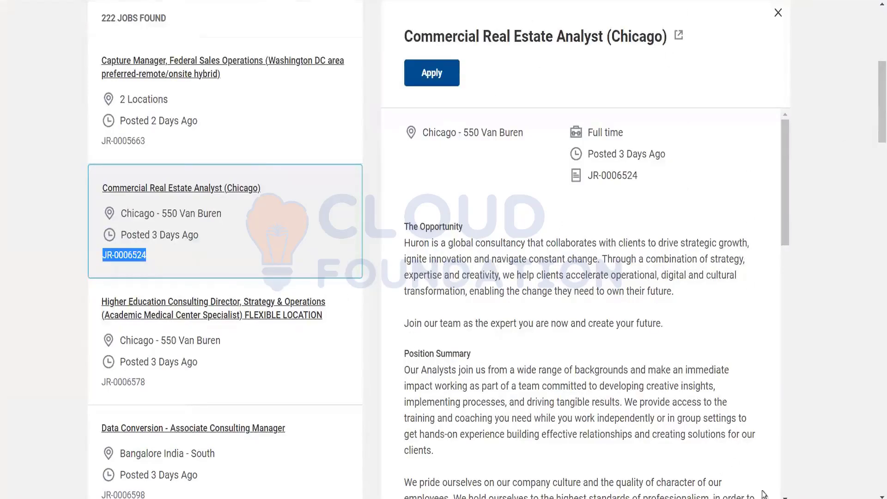
drag(786, 172, 807, 370)
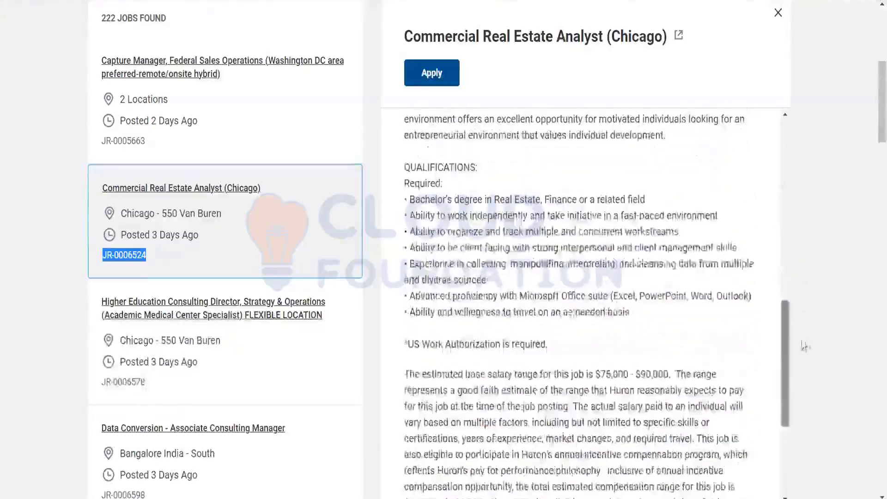
scroll(788, 323, down, 5)
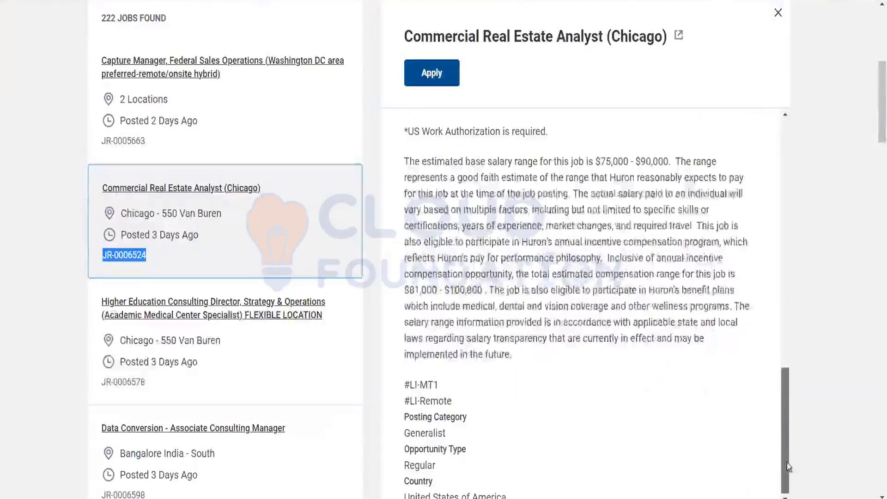
scroll(777, 274, up, 10)
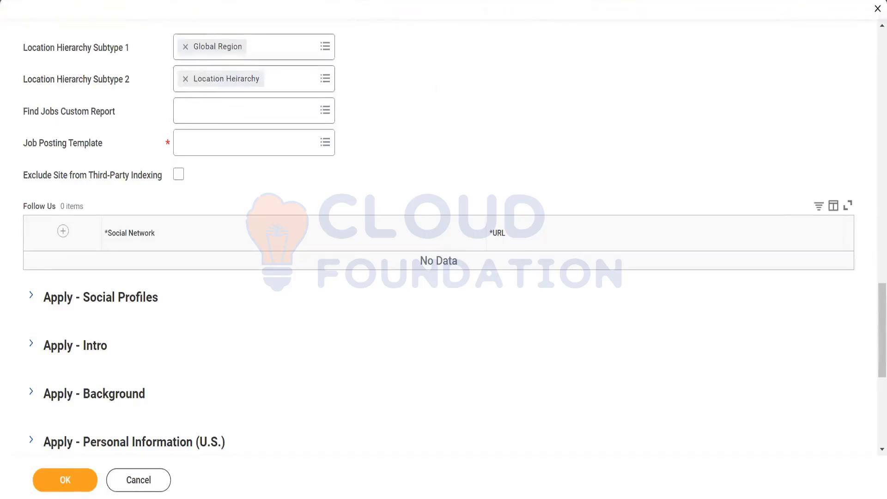
From Find Jobs Custom Report, open the Find Jobs for External Career Sites report separately and examine its search result fields
click(215, 111)
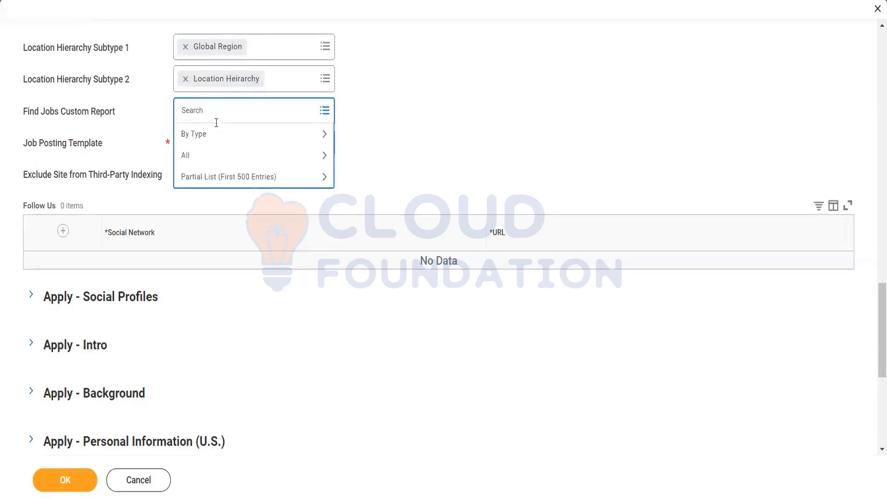
click(220, 157)
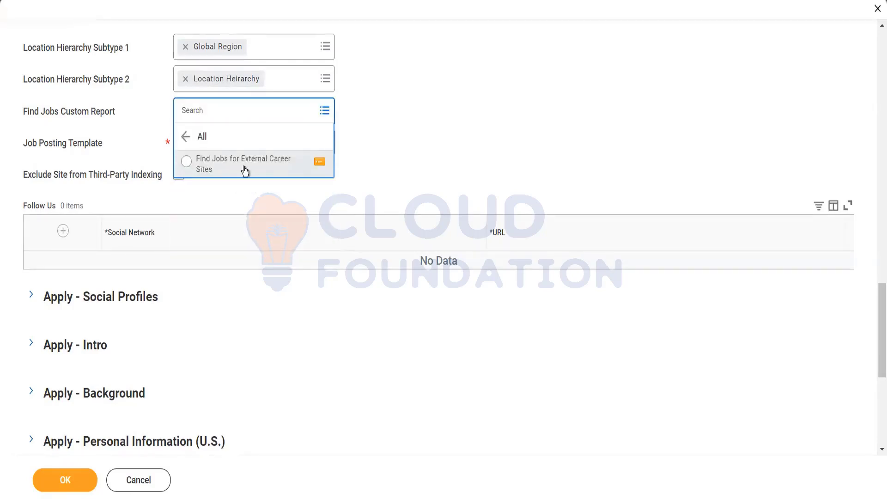
click(319, 163)
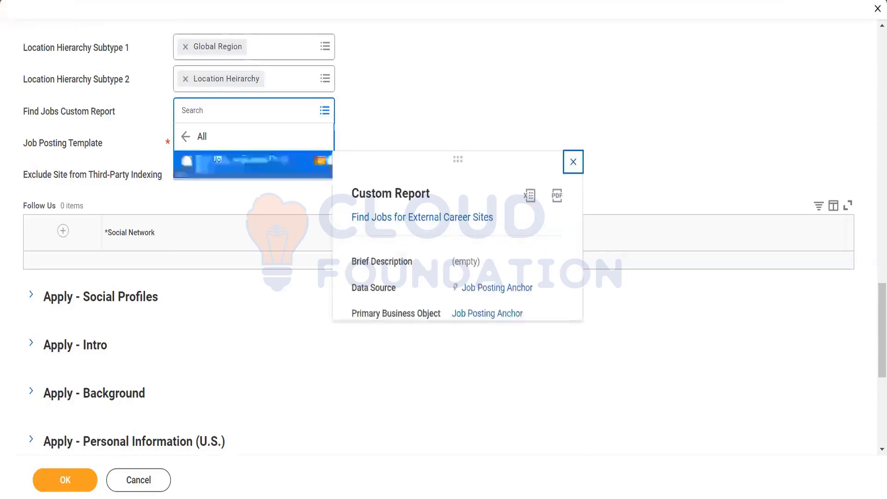
right_click(402, 216)
click(431, 225)
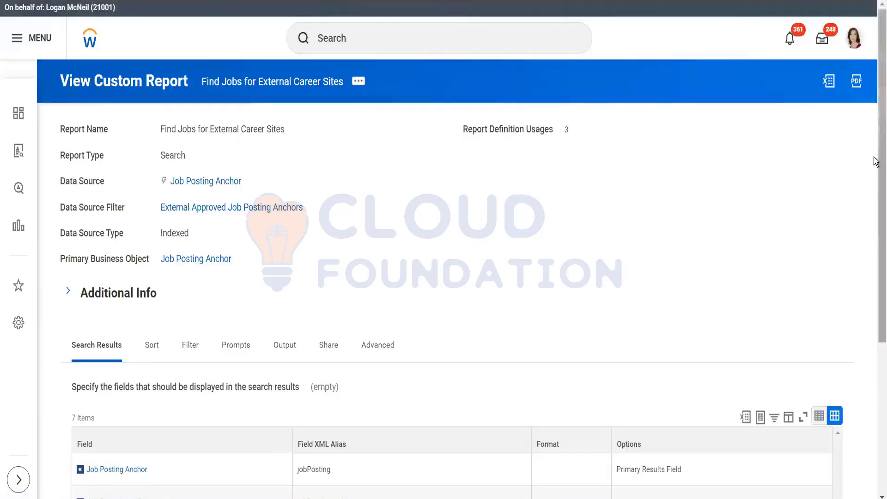
scroll(876, 196, down, 1)
drag(876, 197, 877, 311)
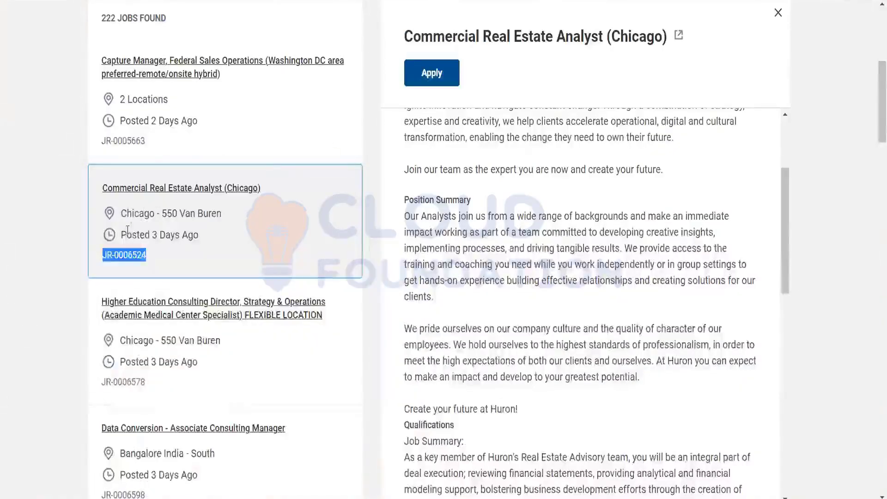
Check the posted date and requisition ID of the Commercial Real Estate Analyst listing on the Huron site
click(123, 230)
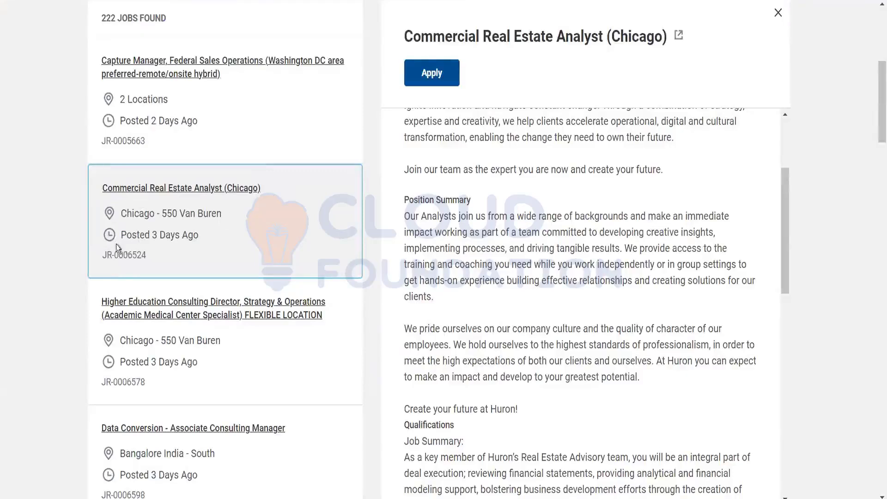
drag(118, 238, 215, 229)
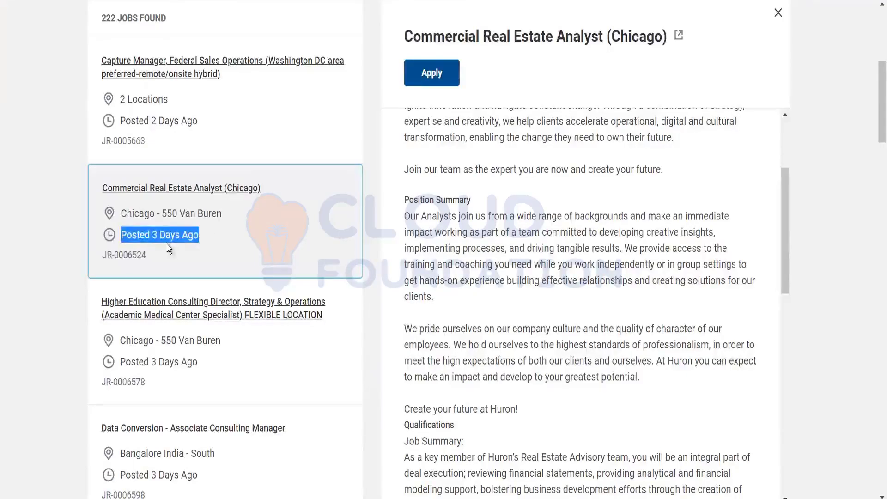
drag(152, 251, 97, 256)
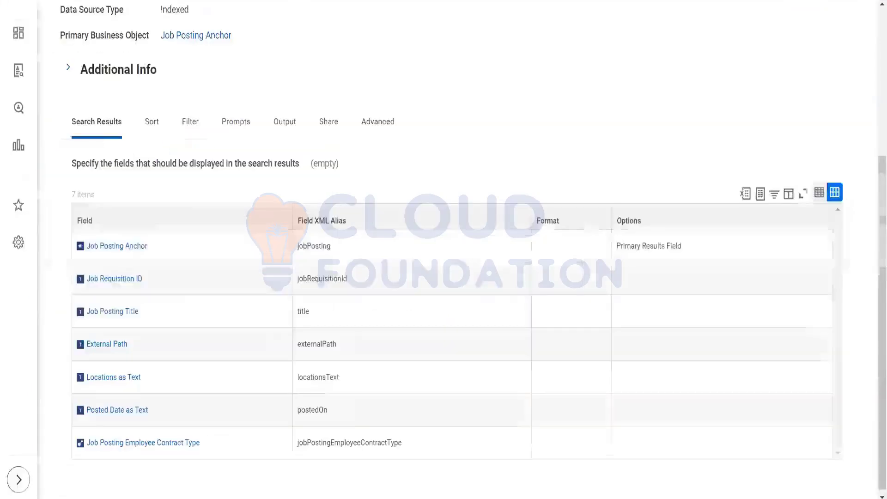
Review the custom report's sort, filter and advanced settings, including its facet filters, against the Huron careers page
click(154, 123)
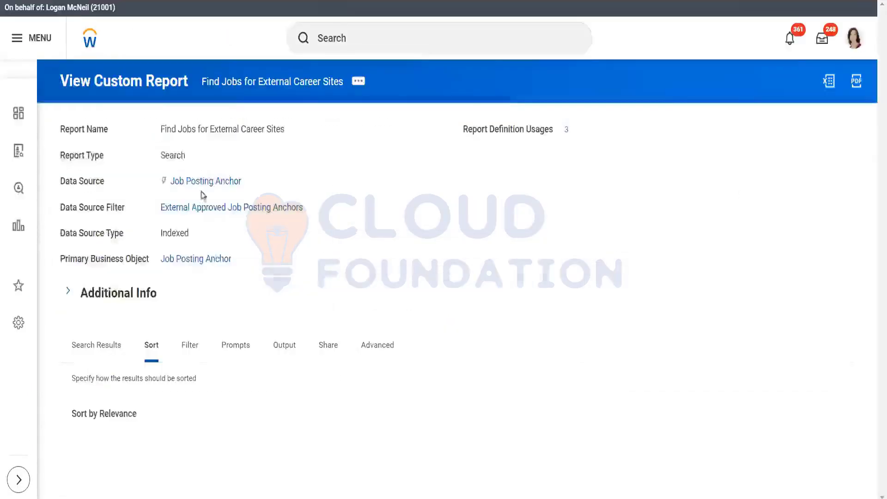
click(193, 347)
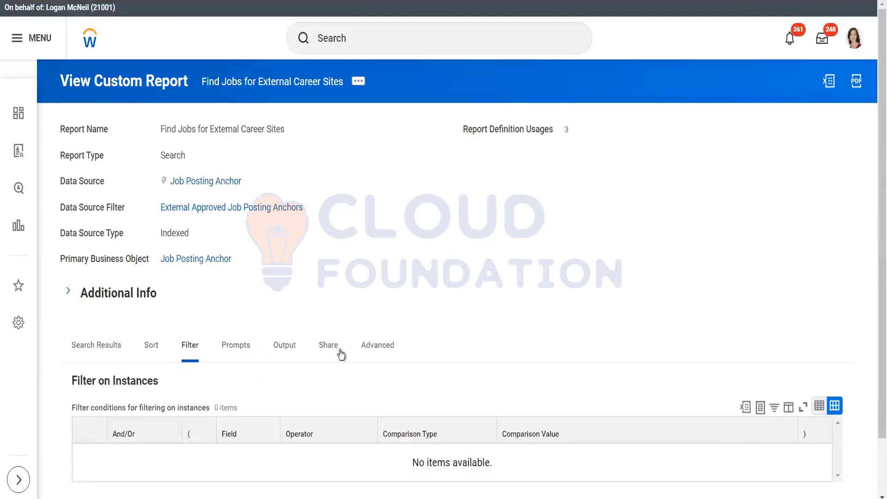
click(380, 353)
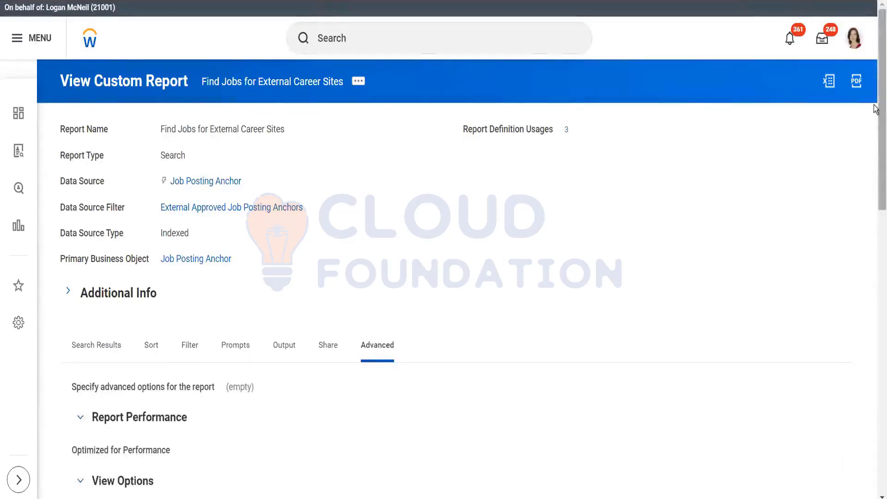
drag(881, 111, 878, 402)
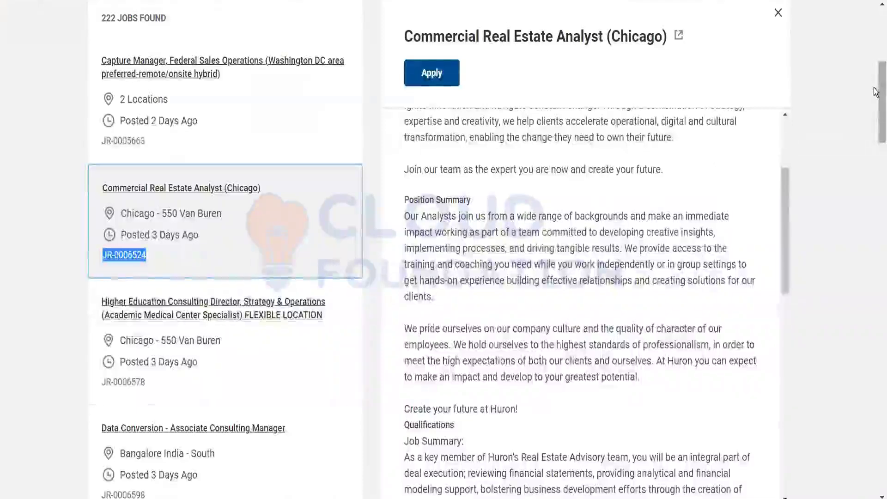
scroll(875, 29, up, 5)
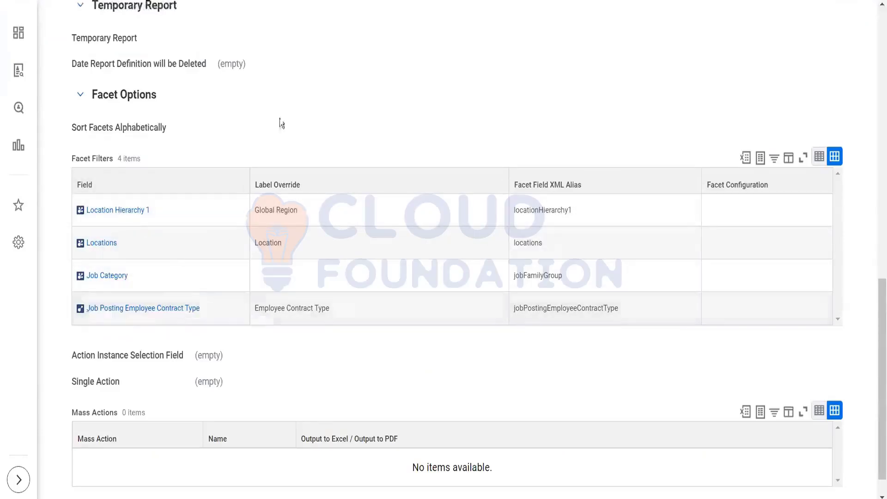
Check the custom report's sharing options, and return to the career site setup to close the Find Jobs Custom Report list without choosing anything
drag(874, 376, 875, 131)
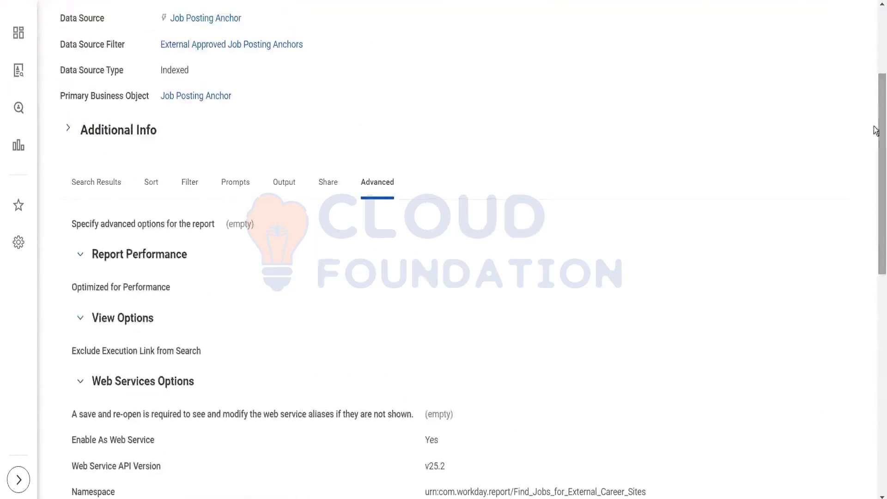
click(337, 185)
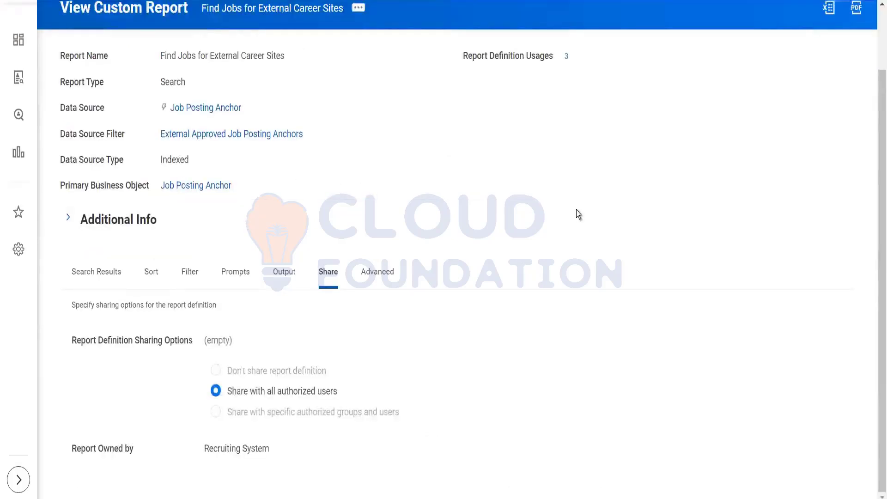
click(877, 46)
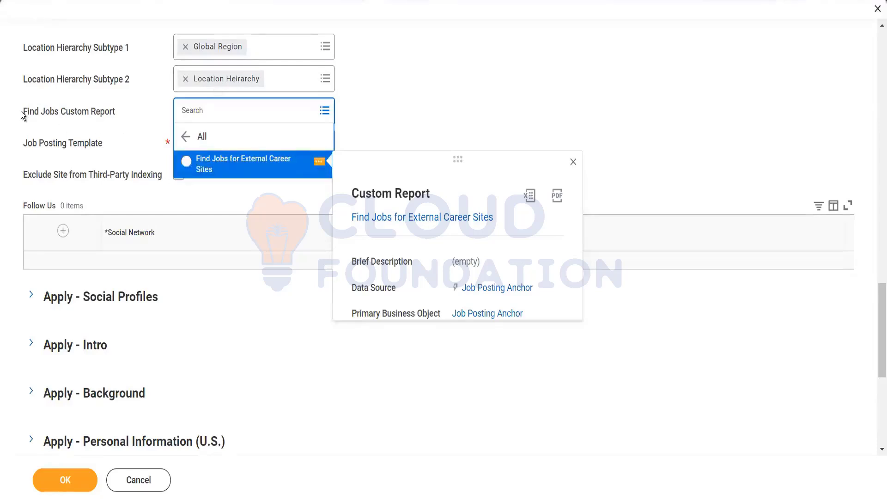
drag(21, 111, 115, 110)
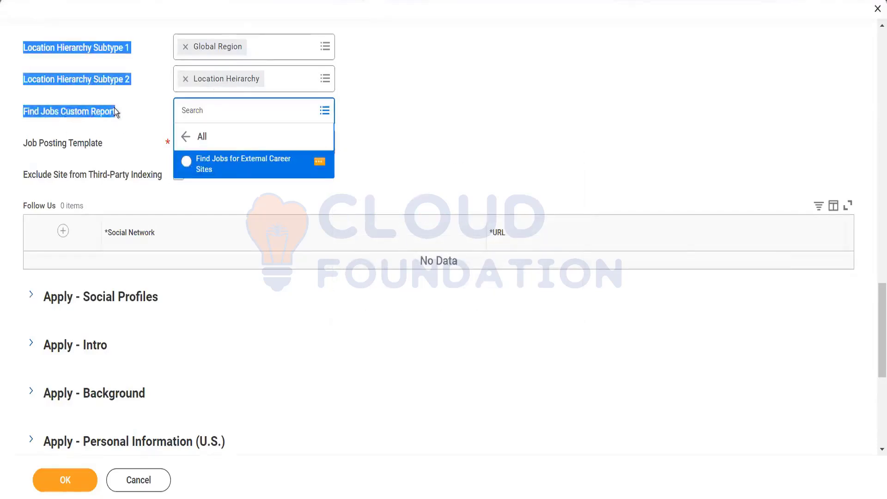
click(468, 102)
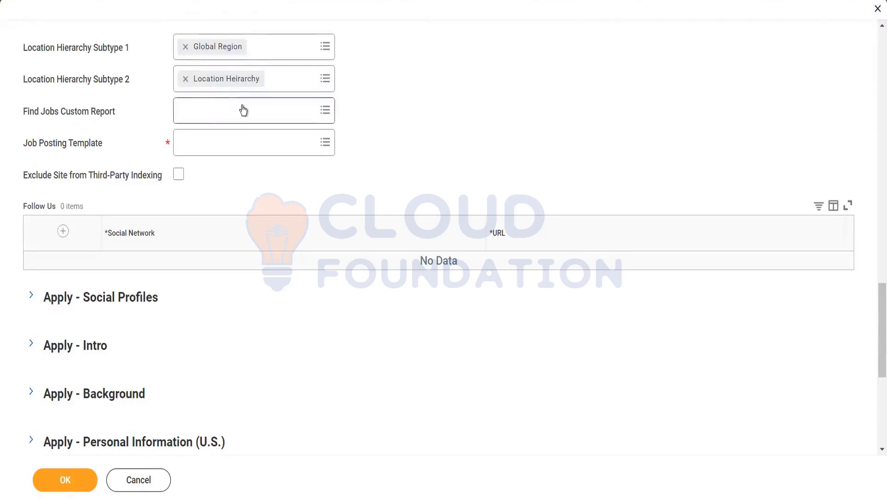
mouse_move(244, 110)
drag(60, 111, 91, 112)
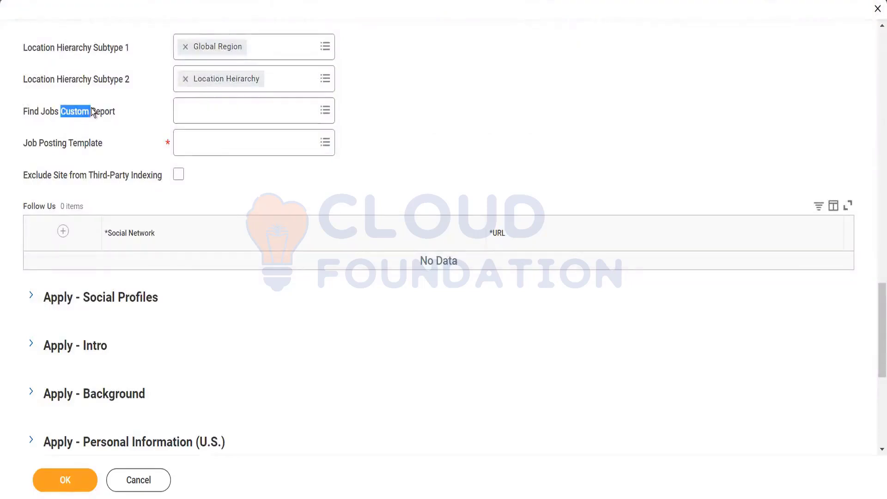
click(382, 106)
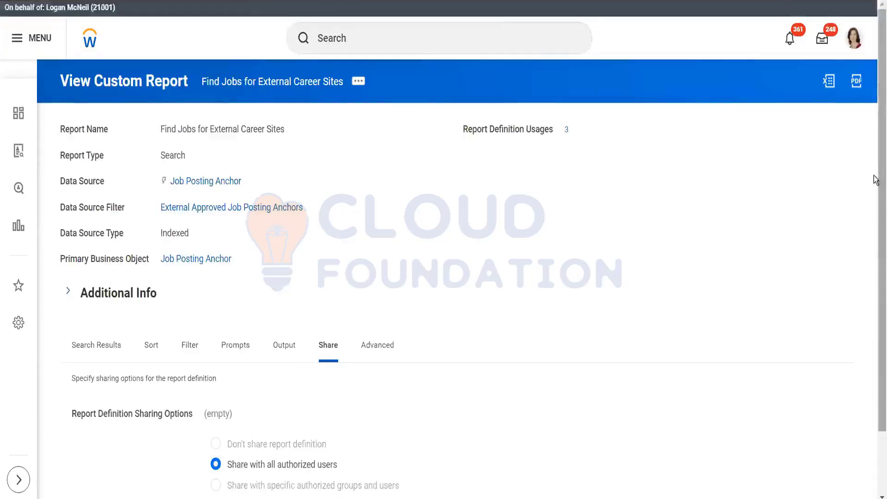
Go through the search results, sort, output and advanced settings of the Find Jobs for External Career Sites report again
scroll(876, 181, down, 2)
click(113, 345)
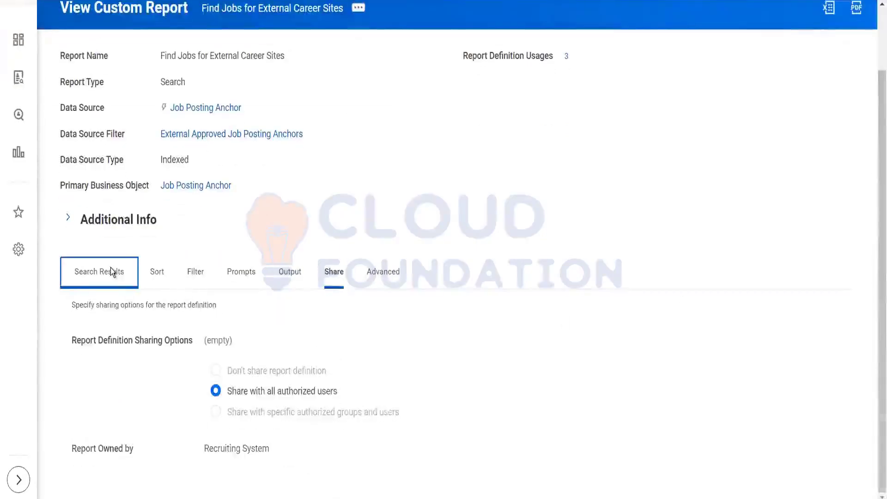
scroll(876, 302, down, 2)
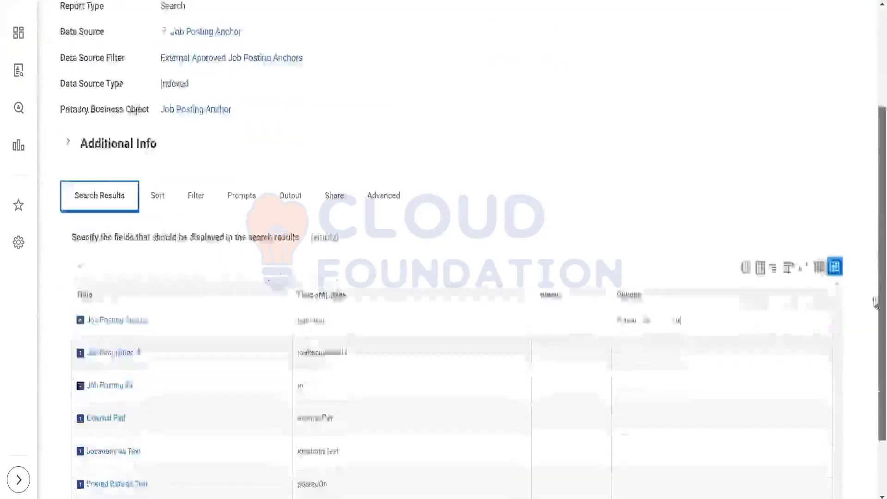
click(158, 121)
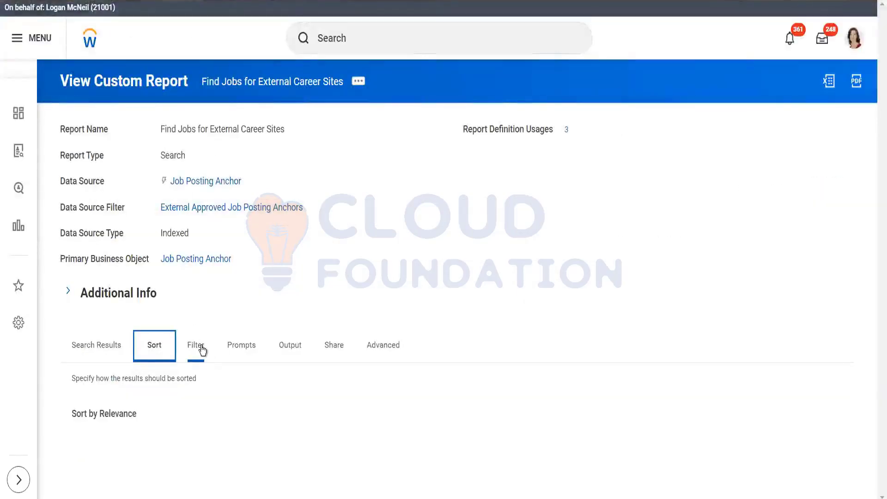
click(290, 348)
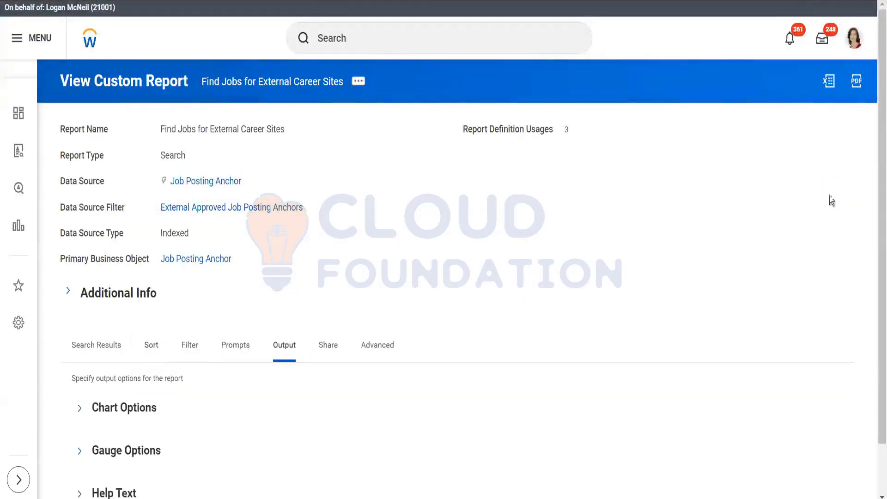
drag(876, 168, 875, 238)
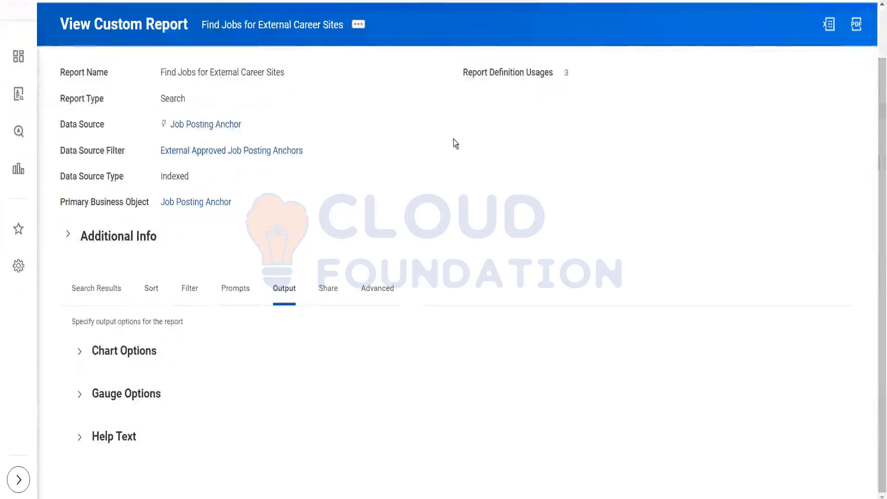
click(375, 291)
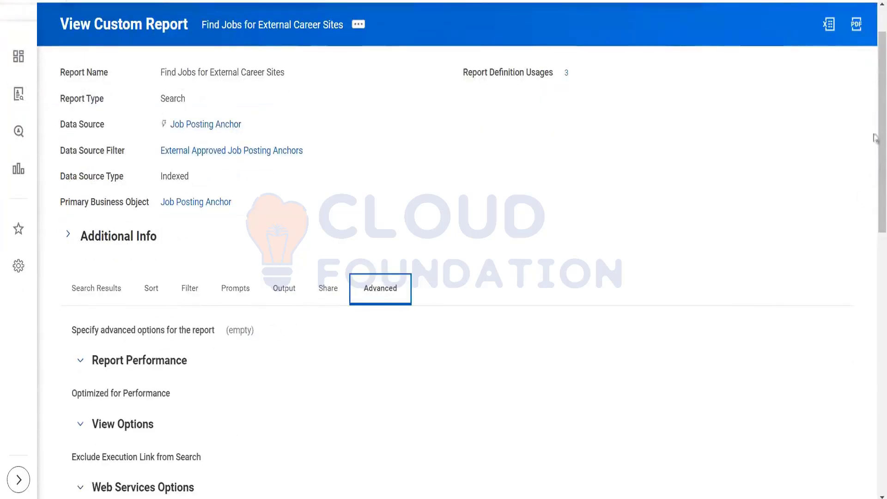
mouse_move(877, 136)
mouse_down()
mouse_move(875, 430)
mouse_move(874, 130)
mouse_up()
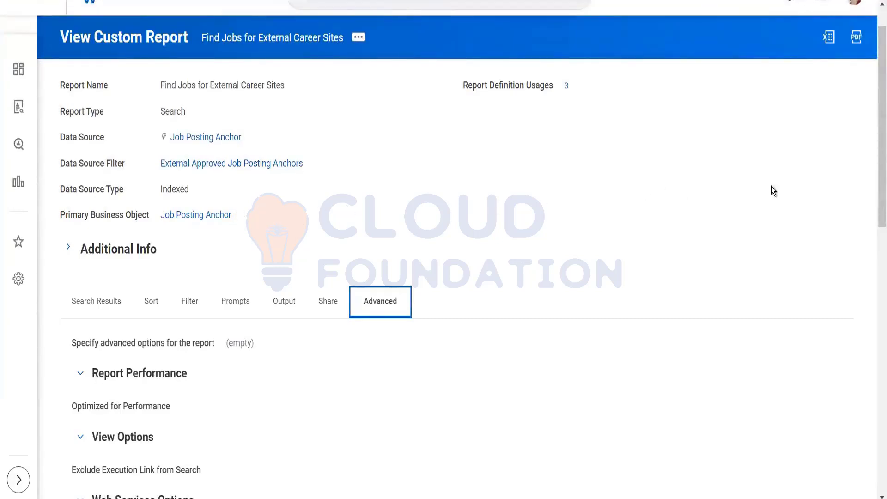
drag(875, 179, 875, 142)
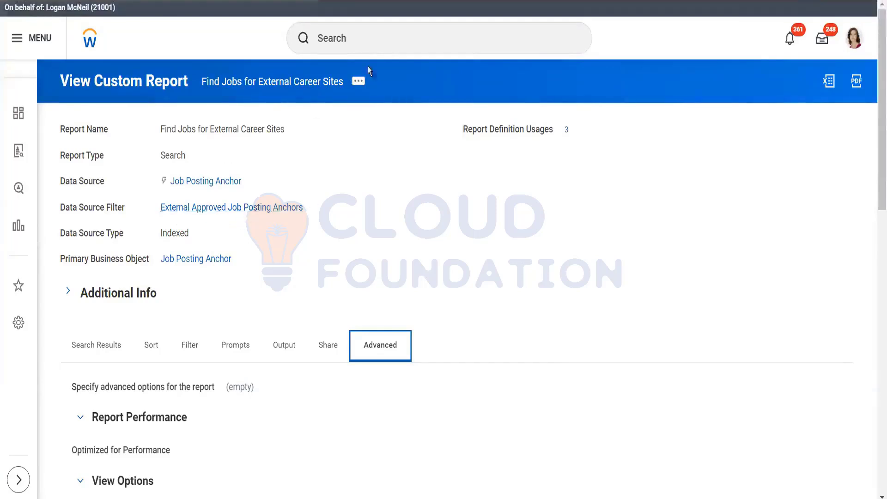
Search for "find open job", open the Find Open Jobs report and bring up its custom report definition for editing
click(366, 37)
text(find)
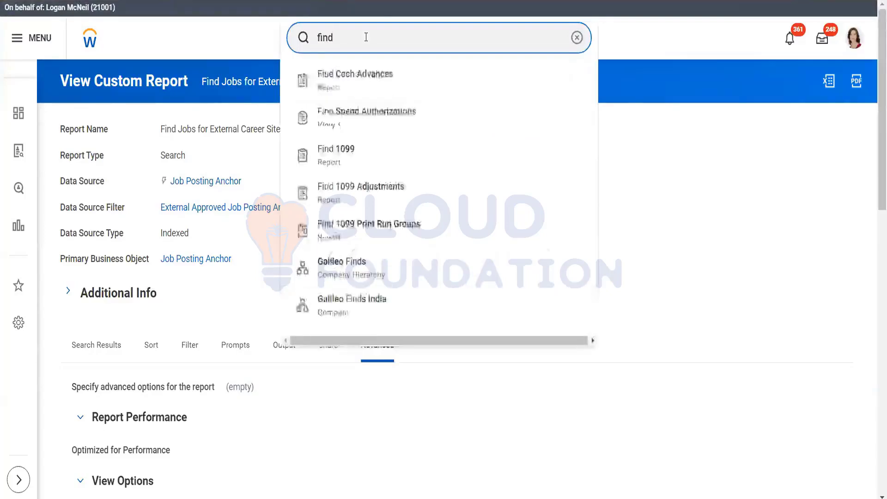
text( open)
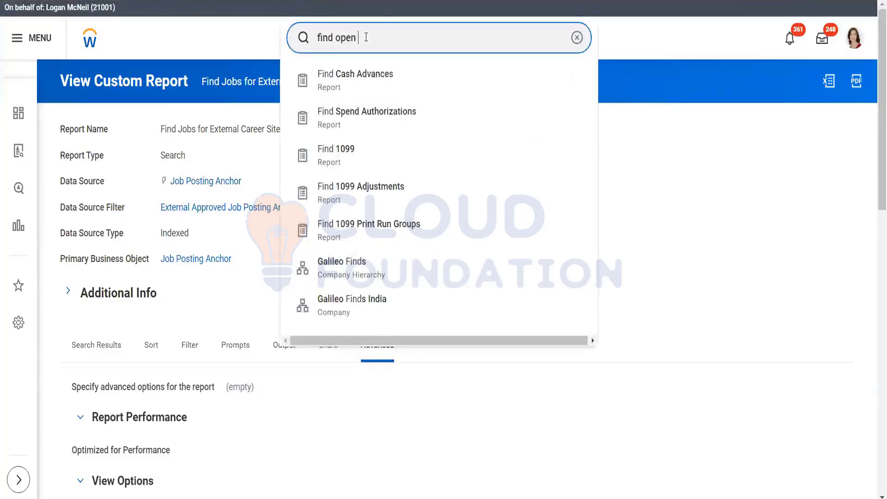
text( job)
click(382, 87)
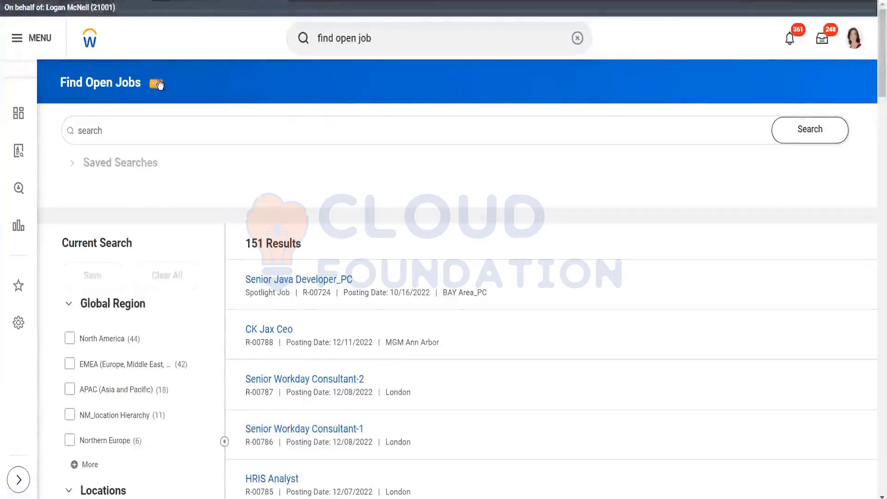
click(160, 84)
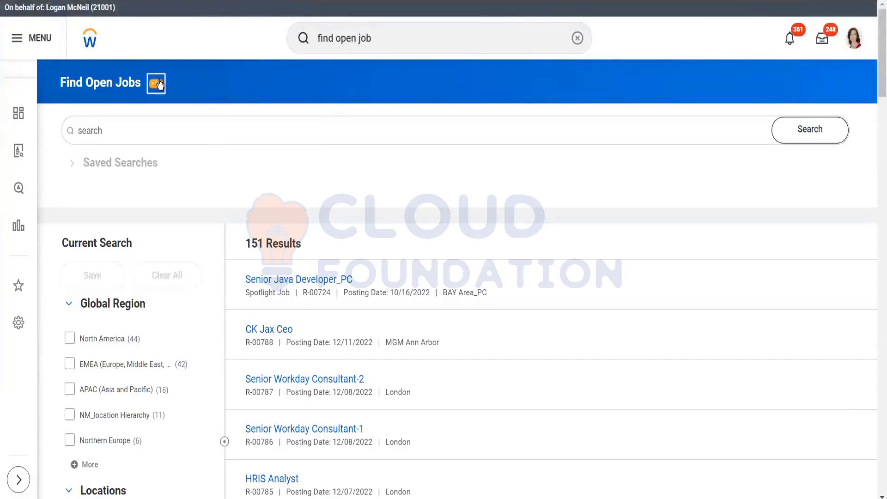
mouse_move(220, 134)
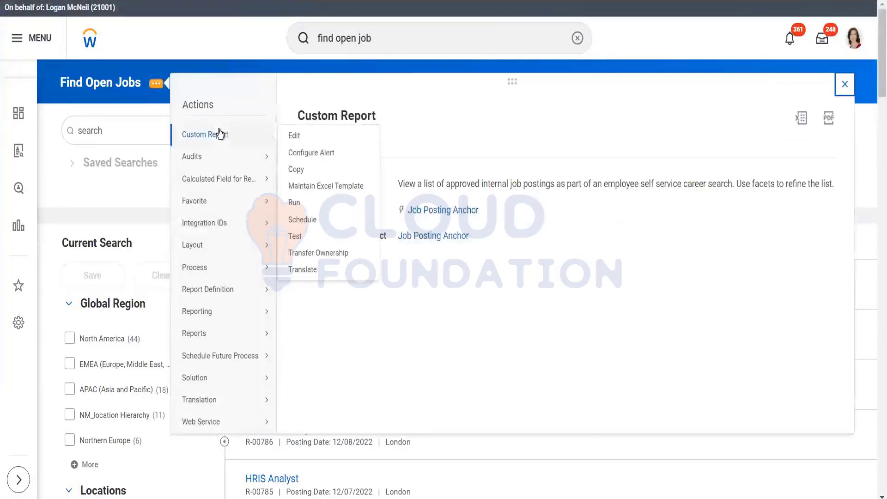
click(298, 138)
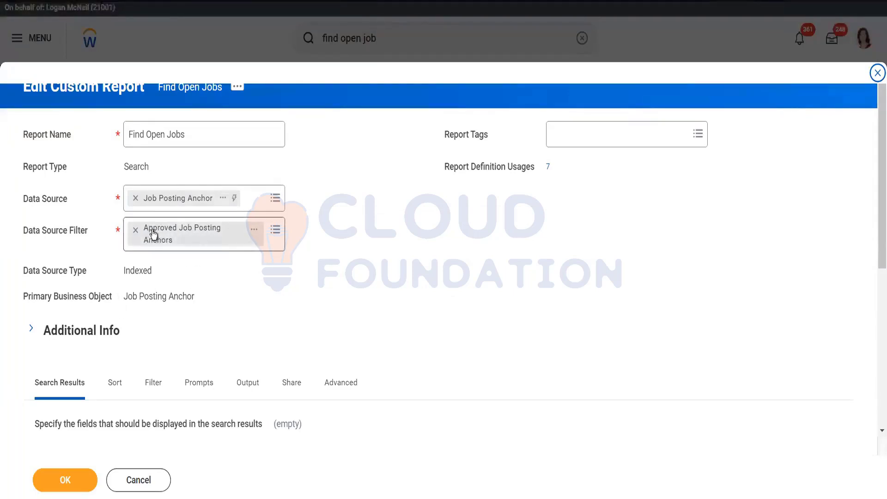
Examine the details of the Approved Job Posting Anchors data source filter, including its full list of security groups
click(254, 231)
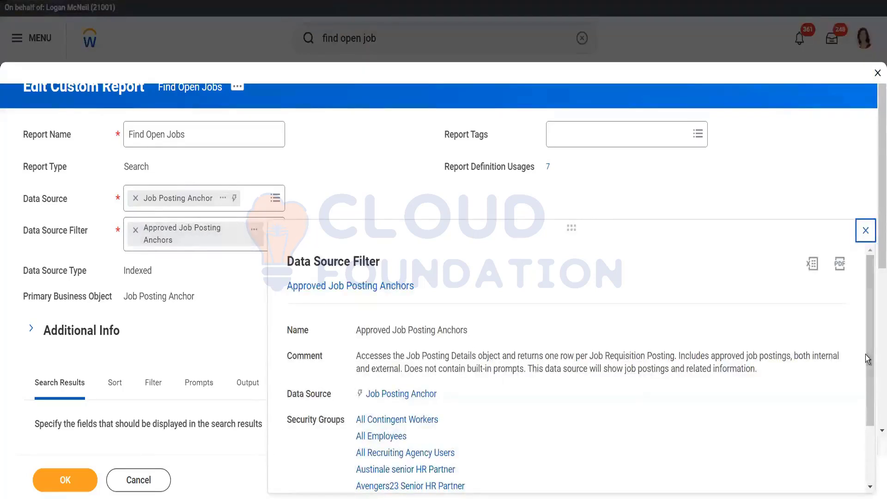
drag(869, 355, 873, 407)
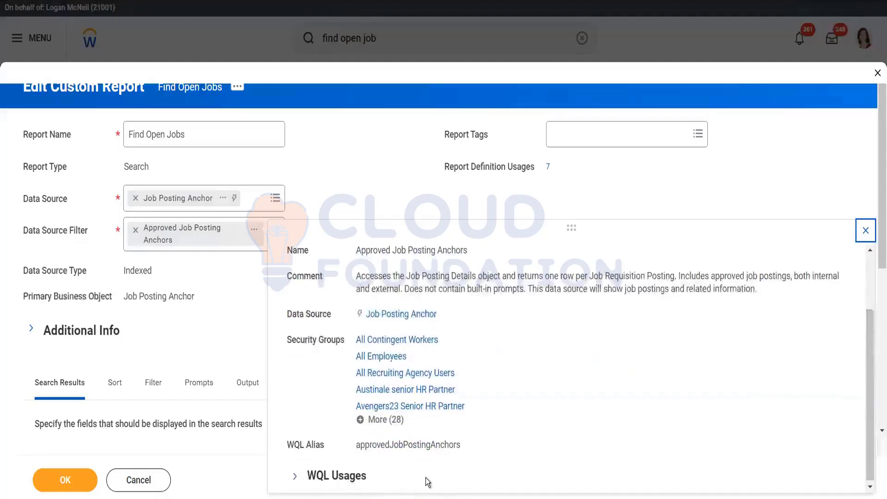
click(380, 421)
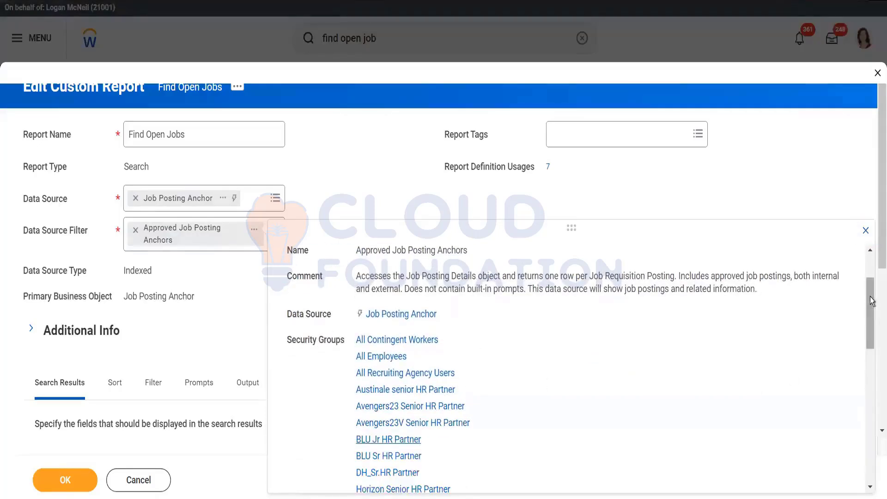
drag(872, 300, 852, 202)
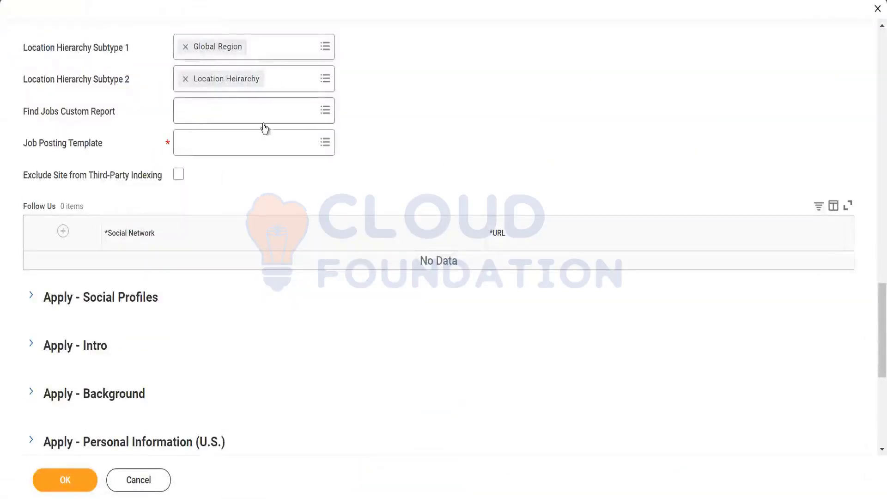
Browse all Find Jobs Custom Report options, compare the posting date on the Huron careers page, and leave the field empty
click(326, 113)
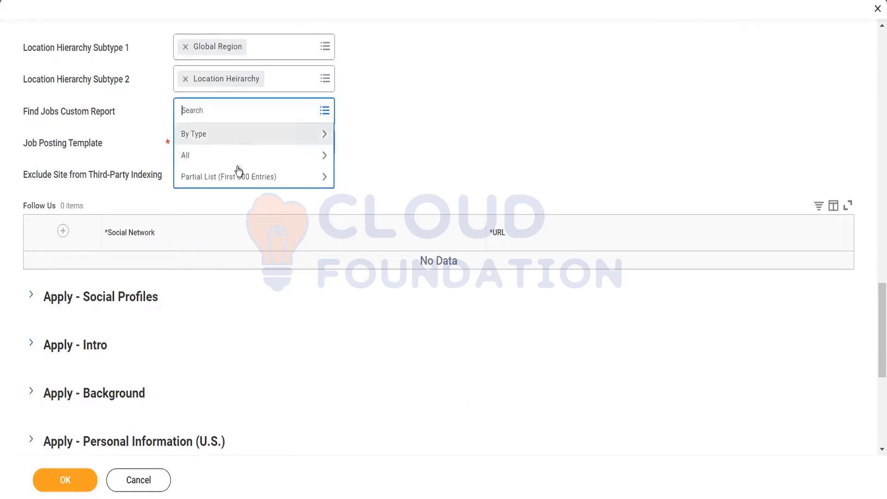
click(236, 162)
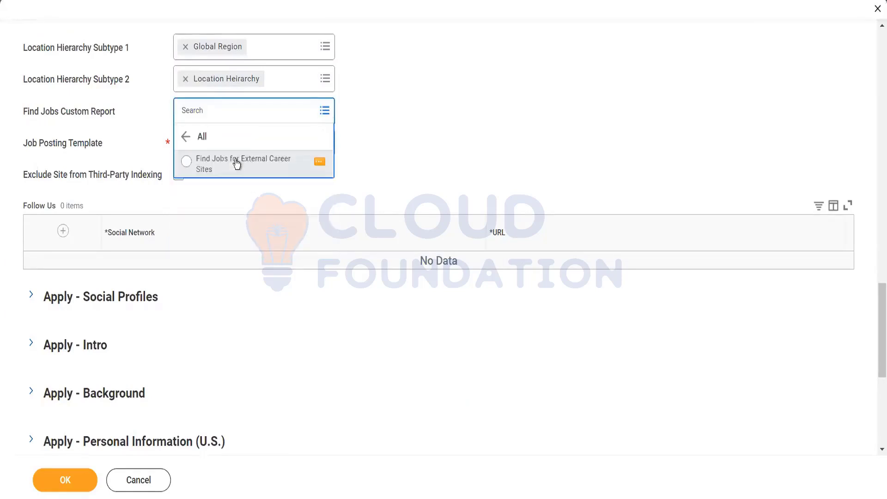
right_click(319, 164)
click(340, 173)
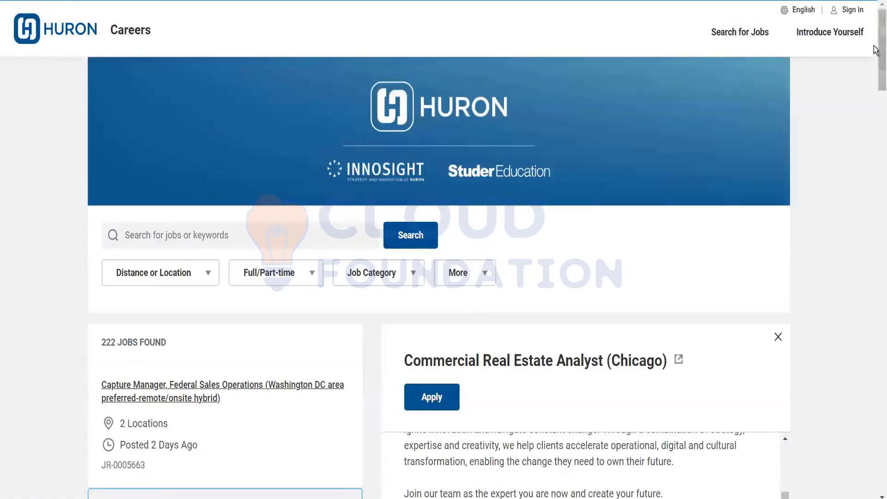
drag(877, 58, 876, 83)
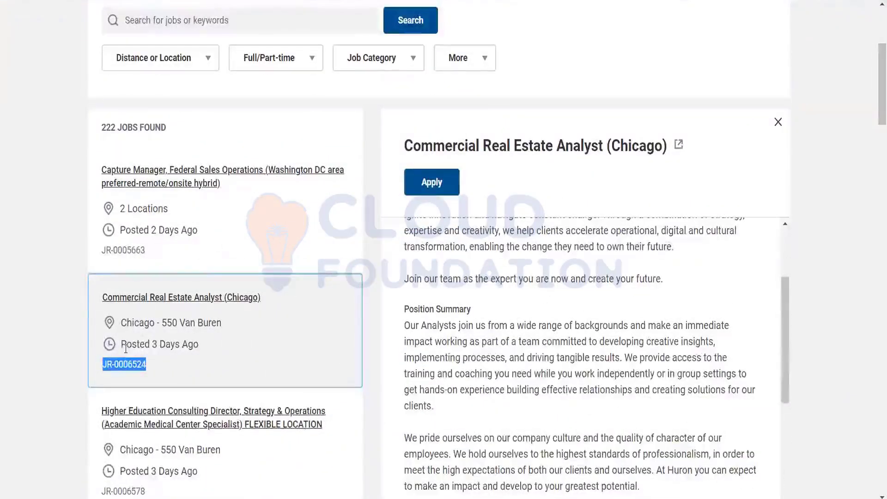
drag(122, 347, 199, 342)
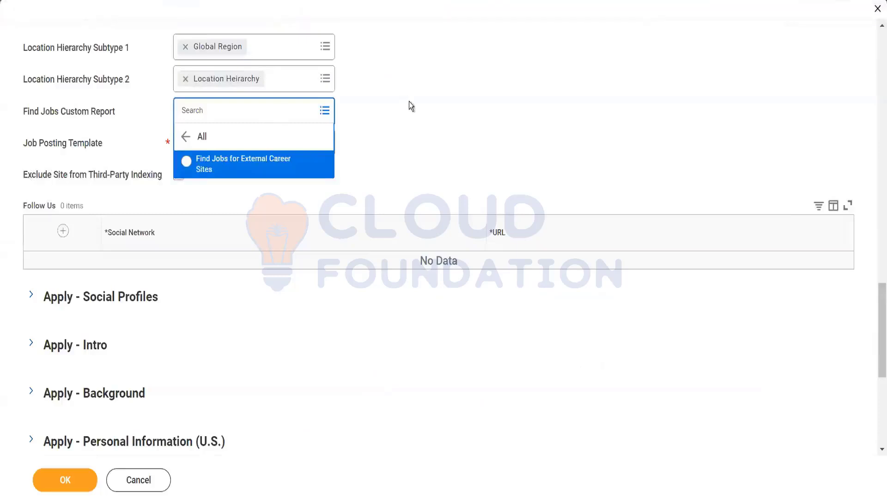
click(409, 101)
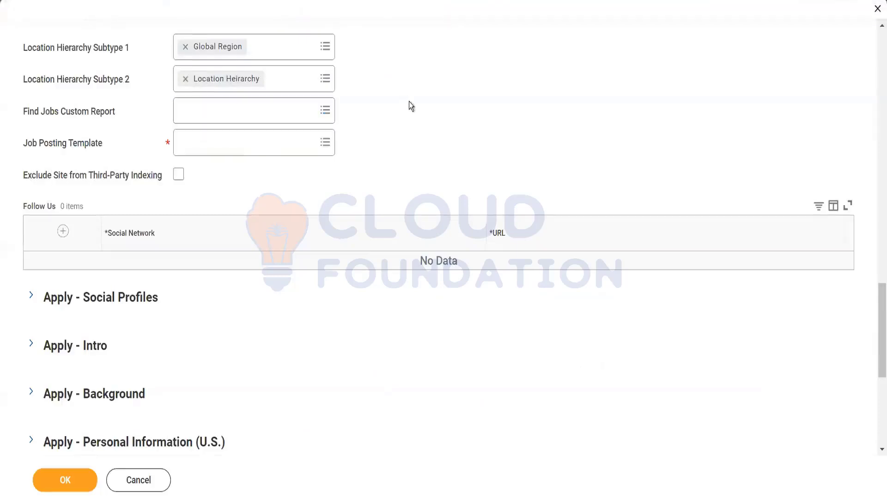
Set the career site's Job Posting Template to External Default Template
click(285, 141)
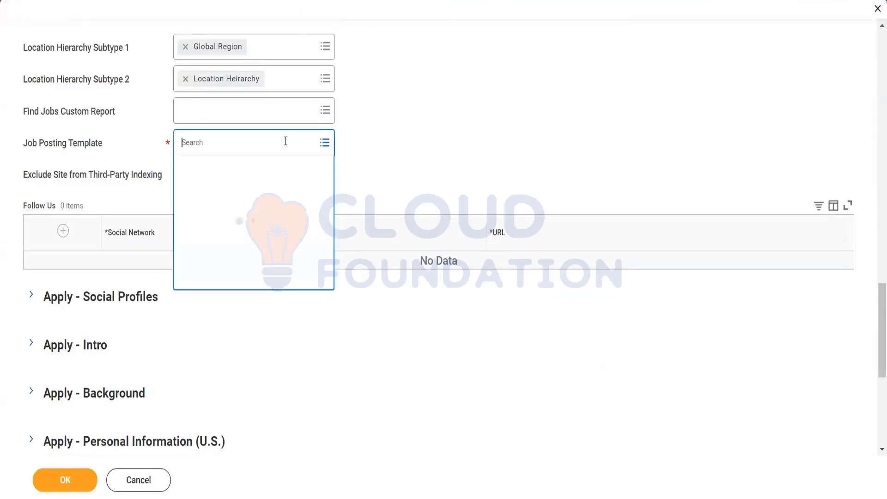
click(255, 167)
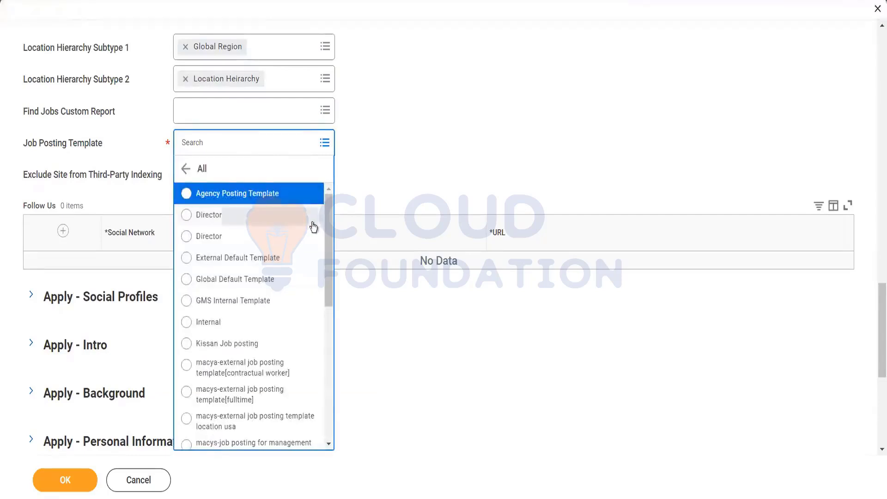
scroll(330, 223, down, 1)
drag(333, 236, 333, 244)
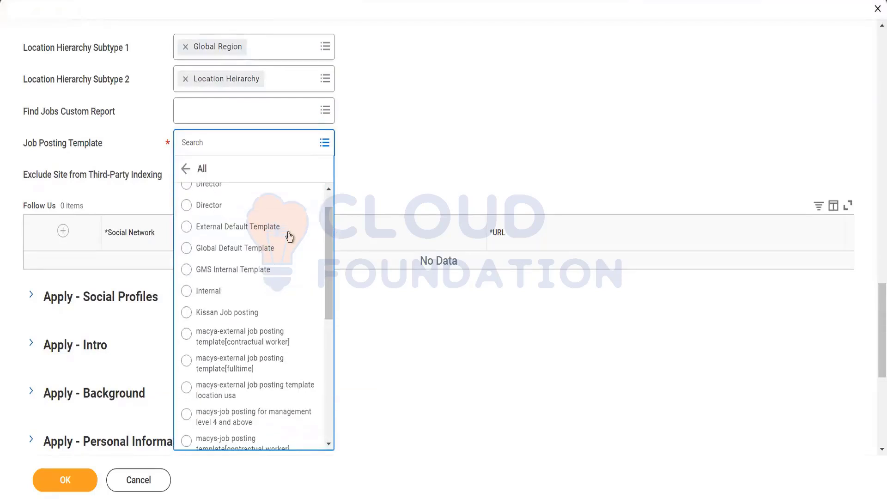
click(276, 227)
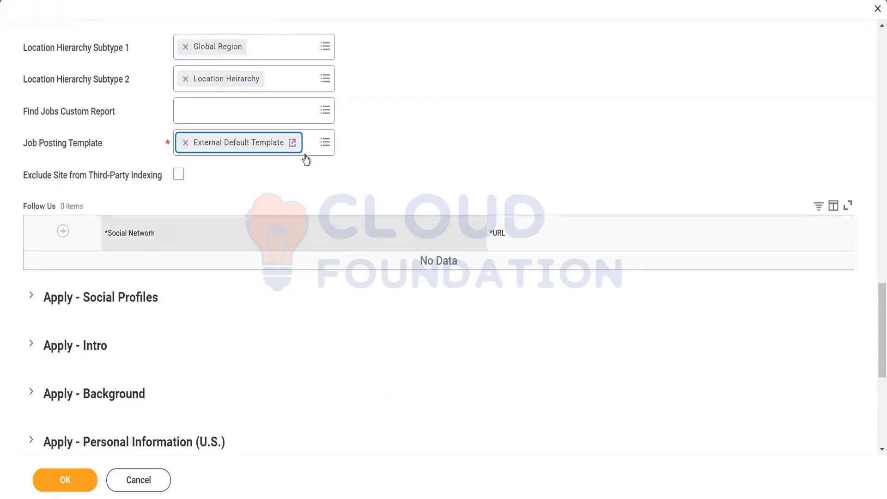
Open the External Default Template job posting template on its own page and bring it up for editing
click(292, 142)
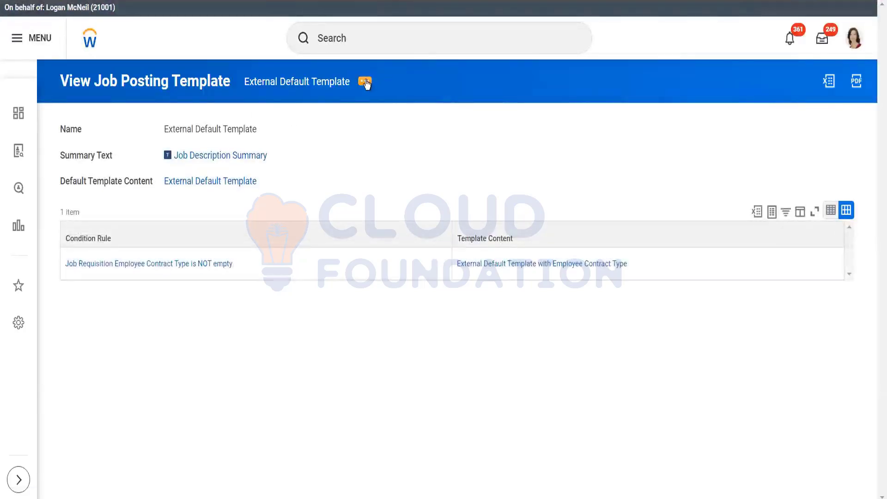
click(365, 84)
mouse_move(440, 119)
click(504, 118)
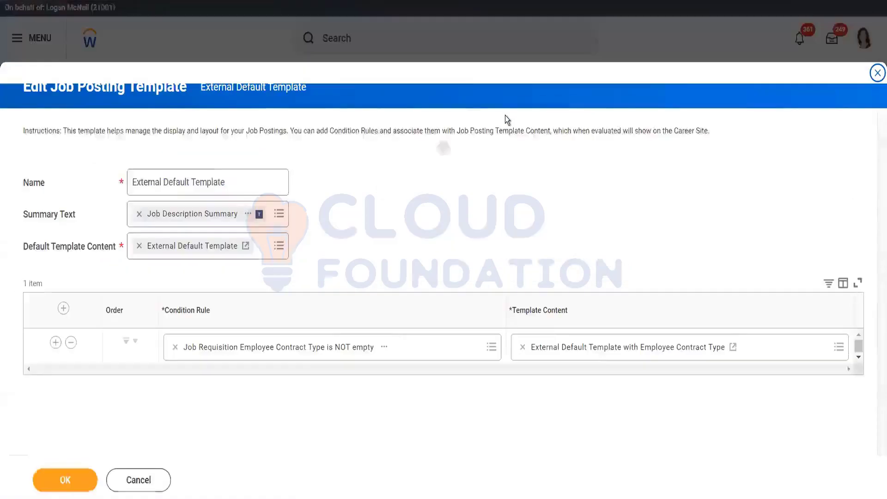
Inspect the Job Description Summary field used as the template's summary text
click(220, 192)
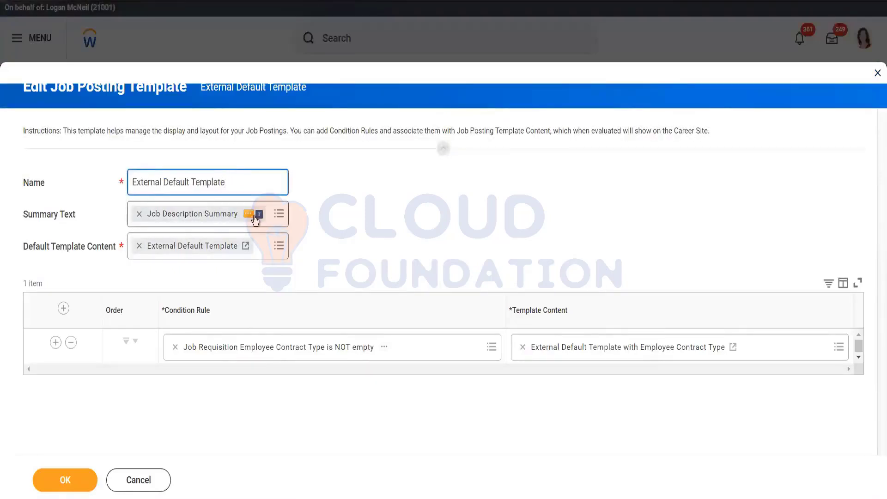
click(257, 216)
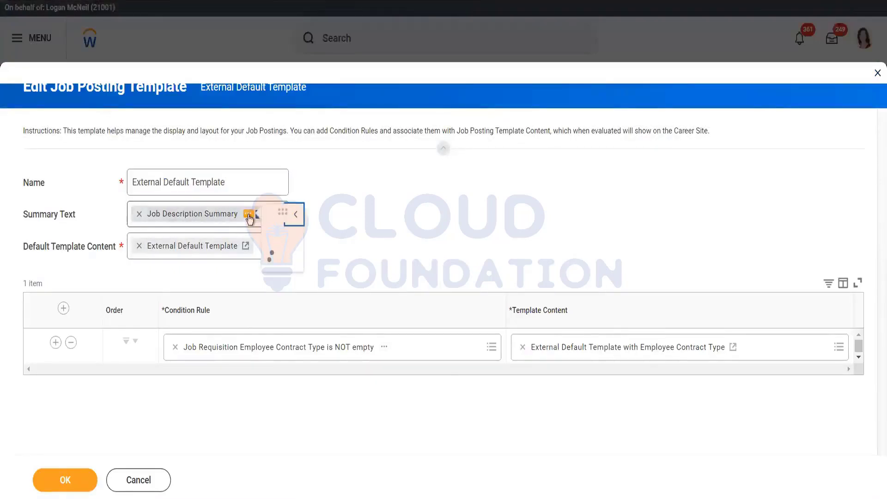
click(405, 192)
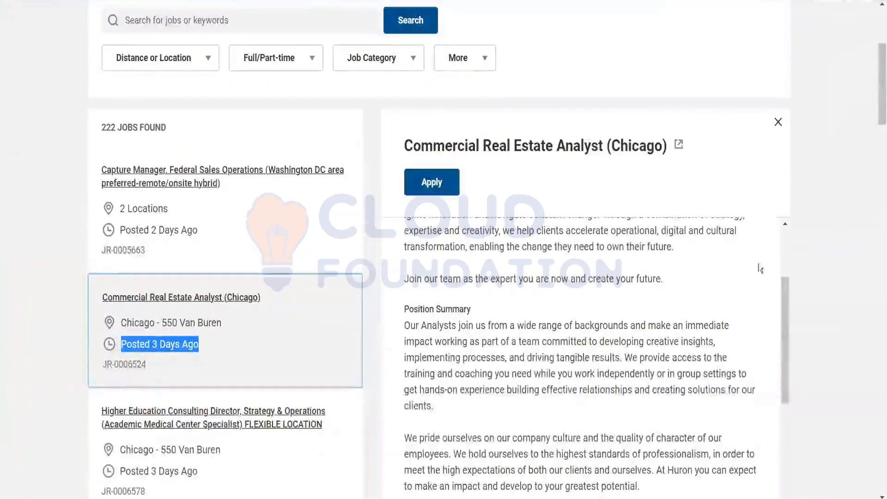
Review the Commercial Real Estate Analyst (Chicago) posting on the career site, and return to the job posting template
scroll(775, 255, up, 2)
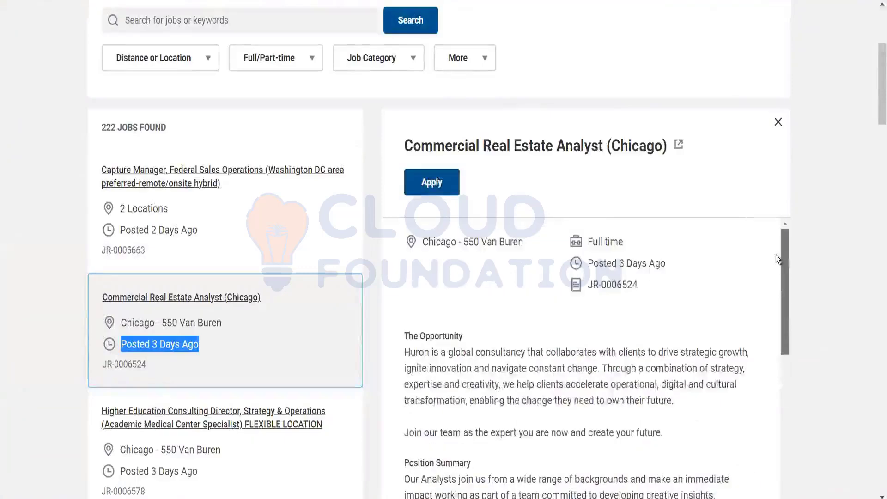
scroll(786, 324, down, 6)
scroll(792, 384, down, 5)
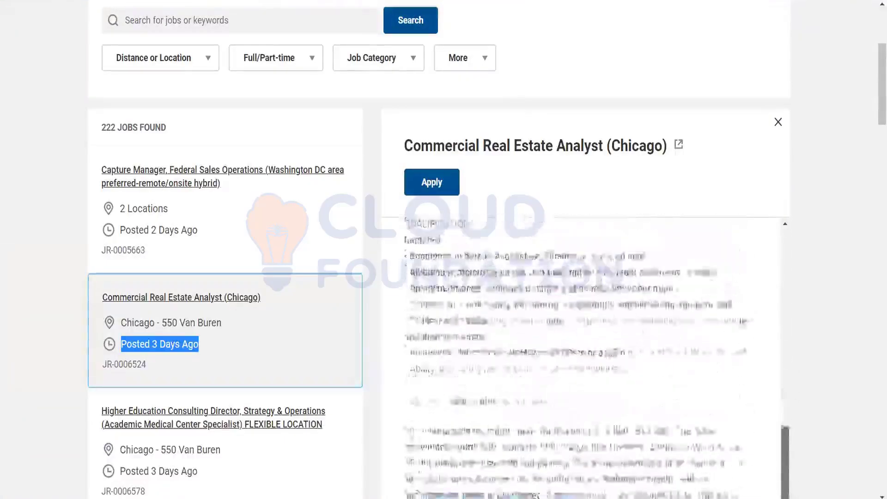
scroll(794, 453, up, 5)
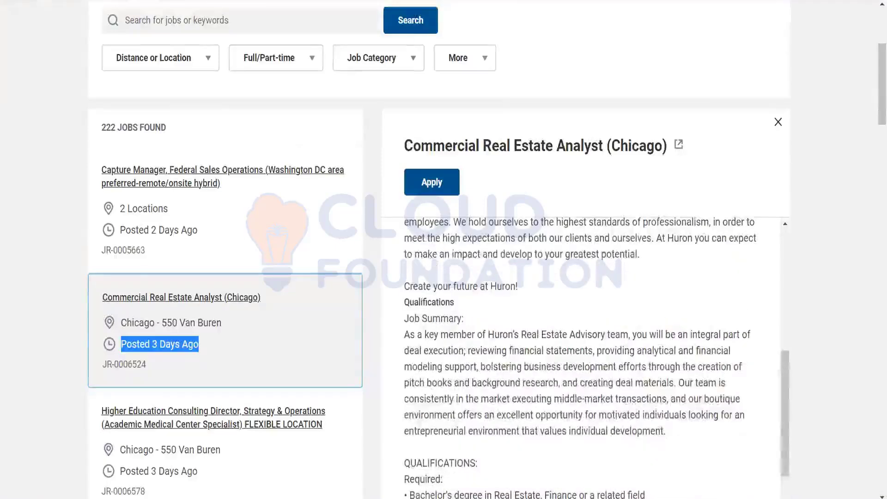
key(ctrl+Tab)
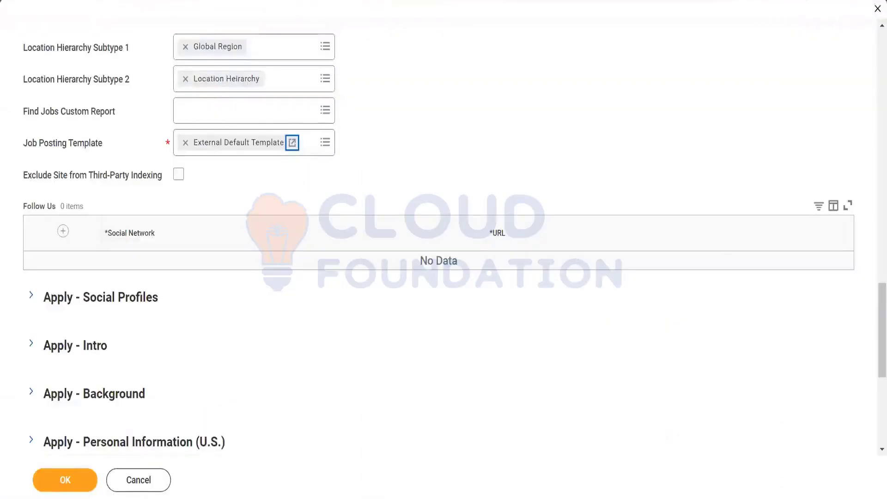
key(ctrl+Tab)
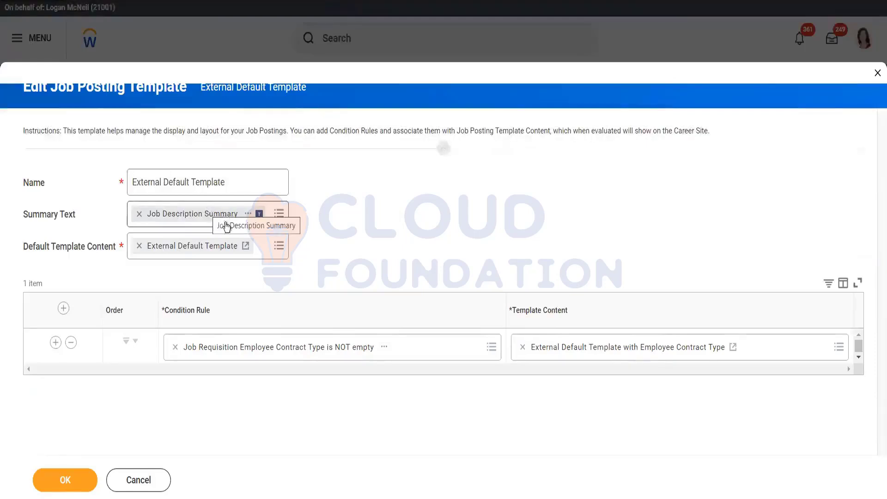
Open the External Default Template content and highlight its opening and closing section texts for review
click(245, 245)
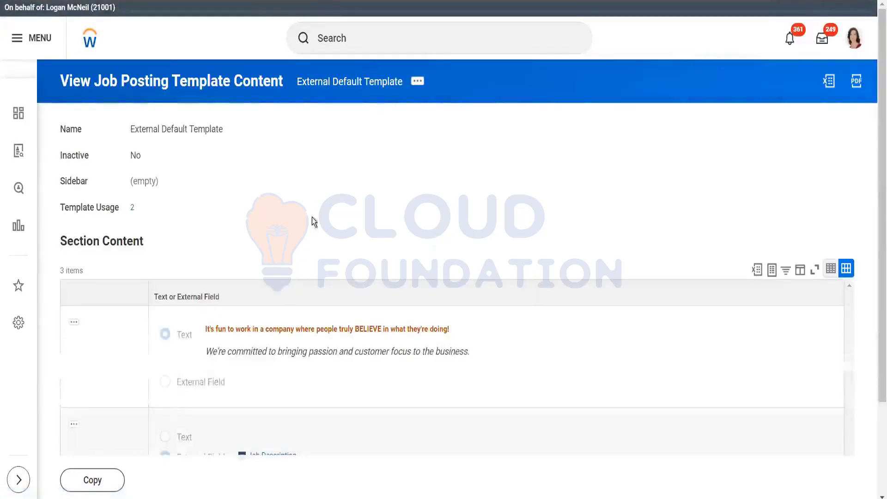
drag(878, 128, 875, 245)
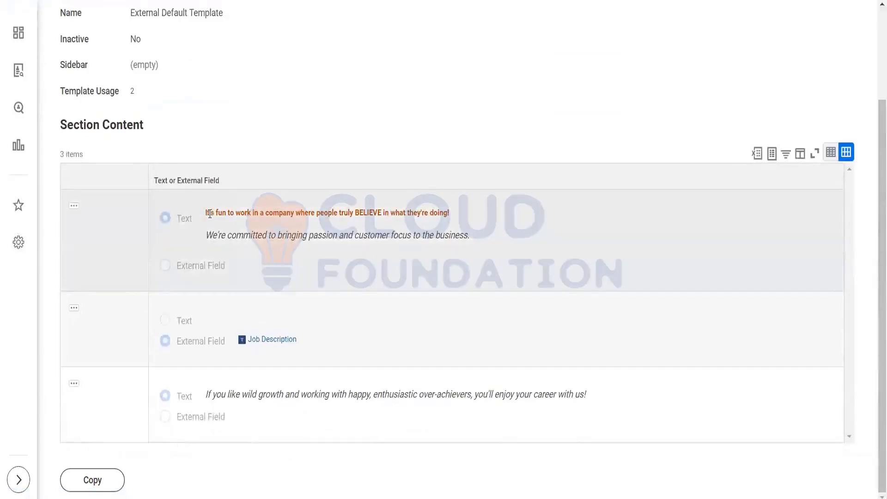
drag(206, 213, 462, 221)
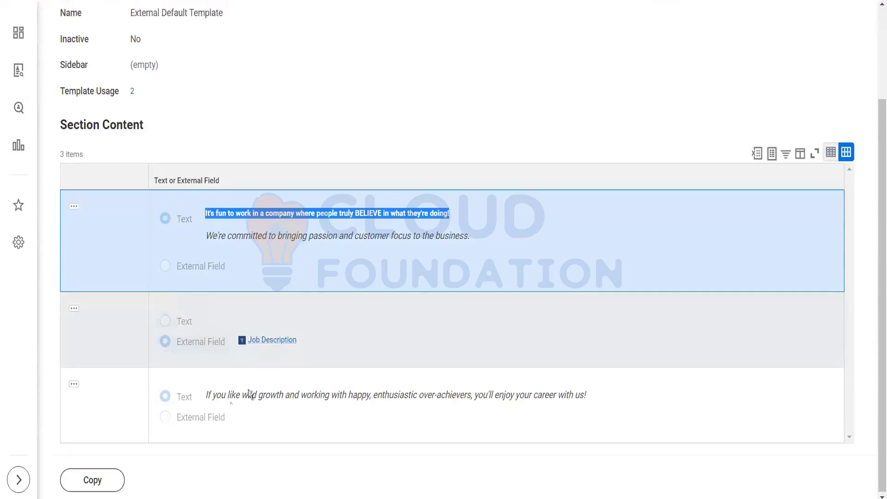
drag(206, 394, 604, 387)
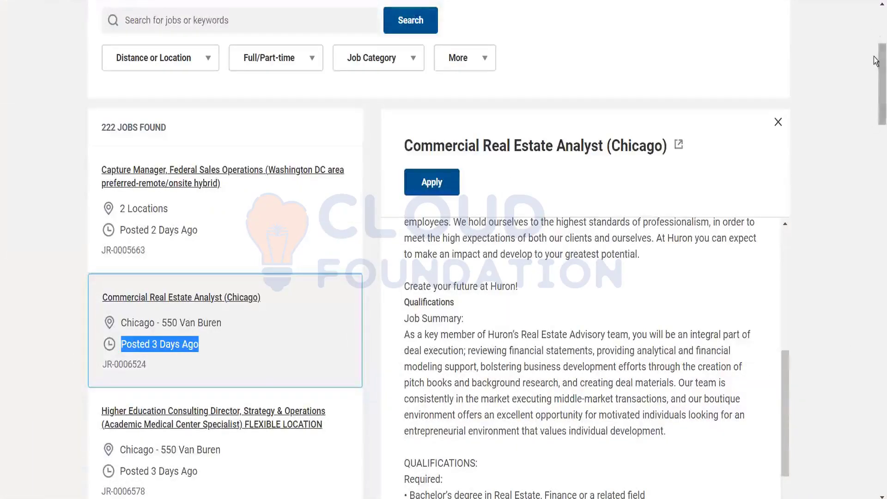
Compare the Commercial Real Estate Analyst posting with the template, highlighting its introduction under The Opportunity and the Posting Category label
scroll(876, 96, down, 5)
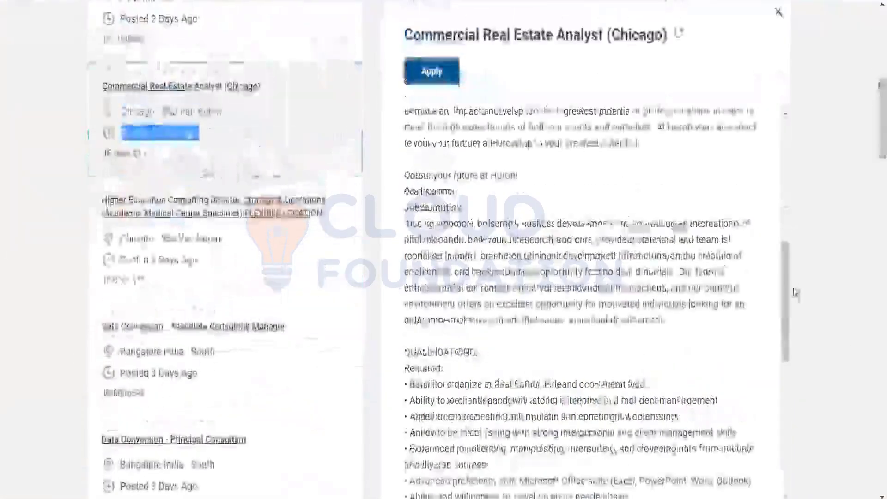
drag(783, 288, 783, 161)
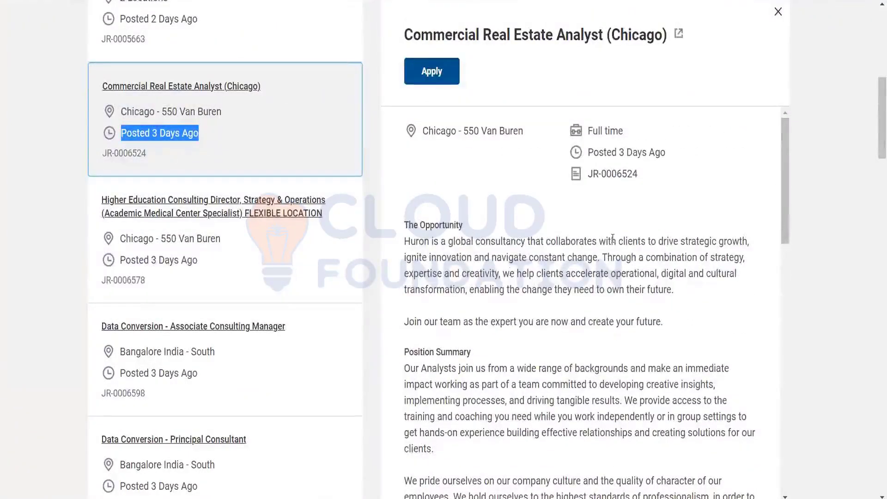
drag(405, 241, 684, 339)
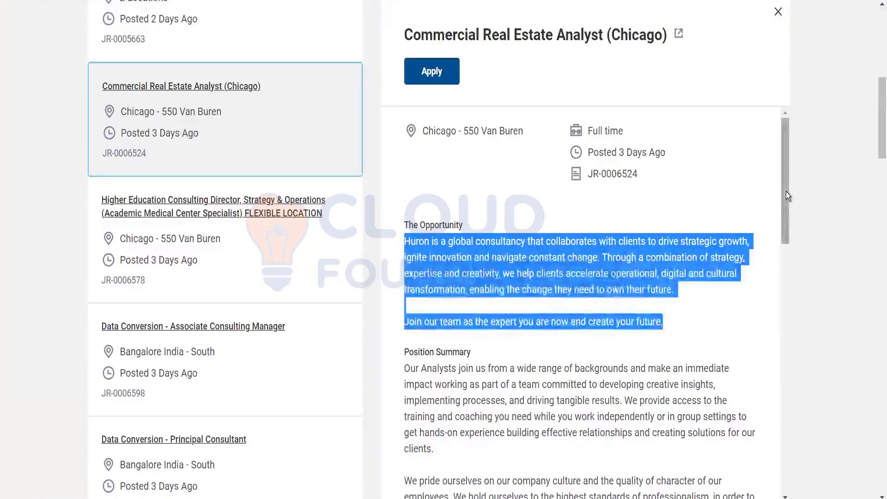
scroll(787, 222, down, 2)
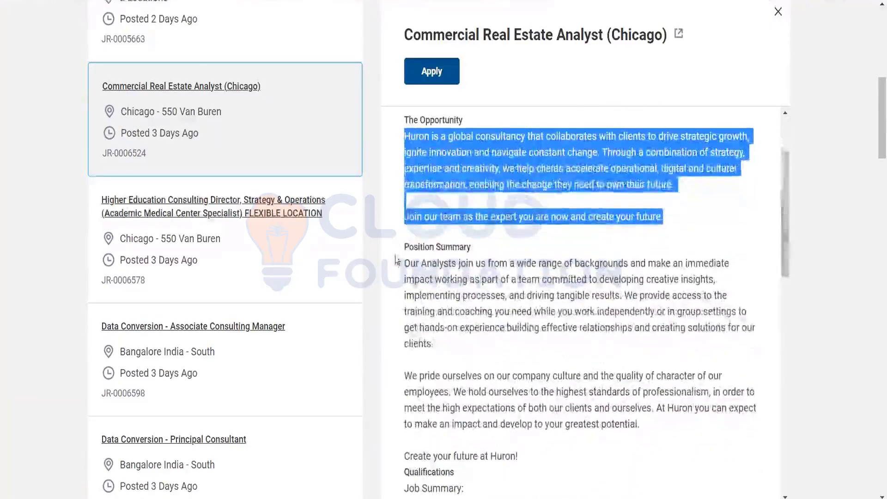
drag(784, 189, 802, 268)
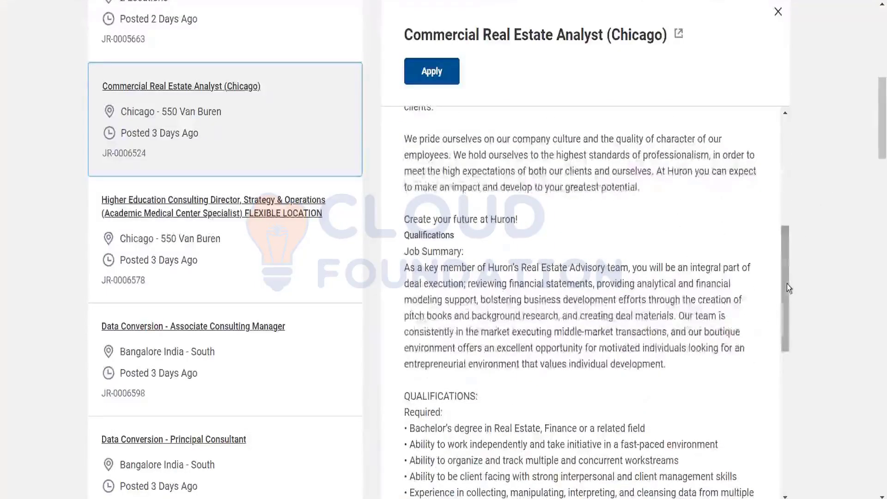
drag(789, 283, 798, 448)
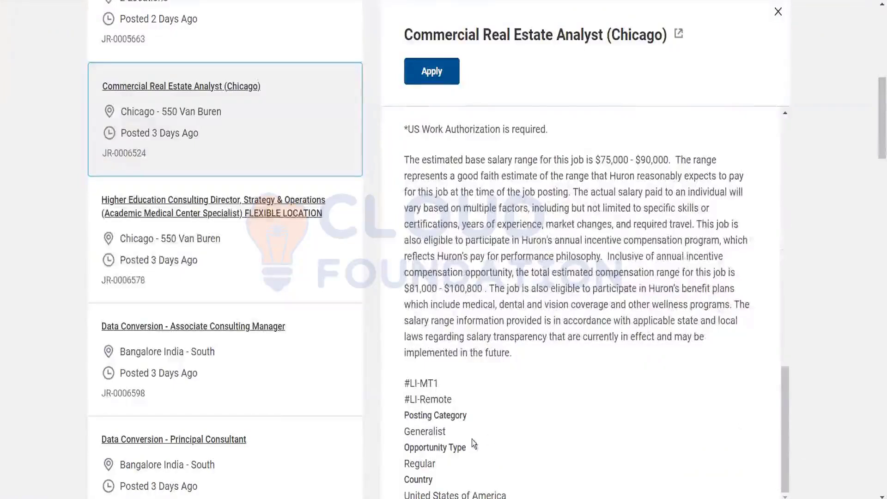
drag(406, 416, 492, 422)
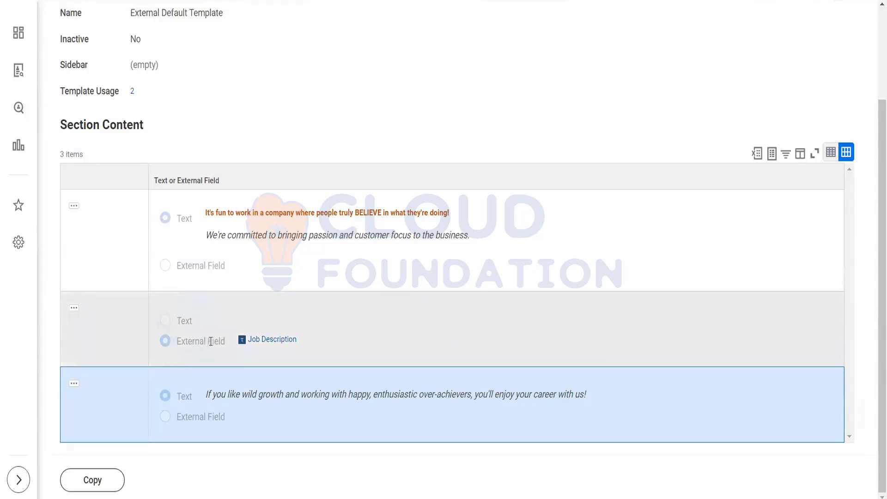
Check the Job Description section in the template content, and open the External Default Template content for editing
mouse_move(254, 342)
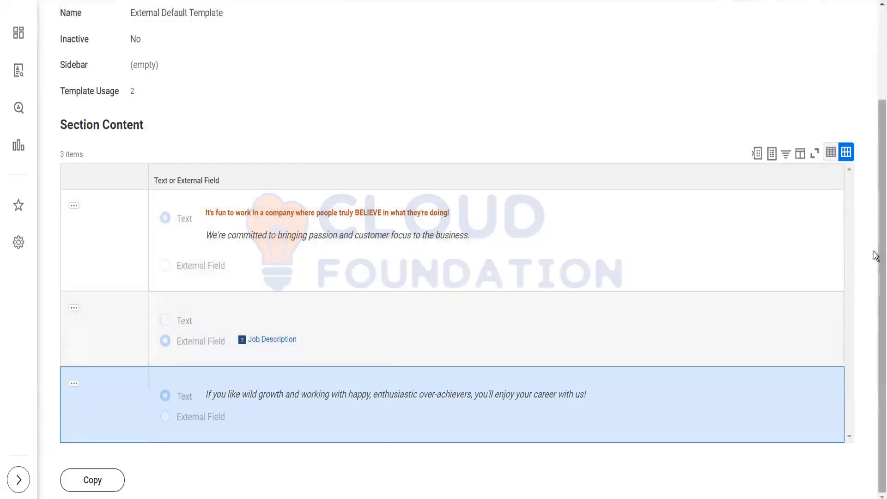
scroll(875, 79, up, 3)
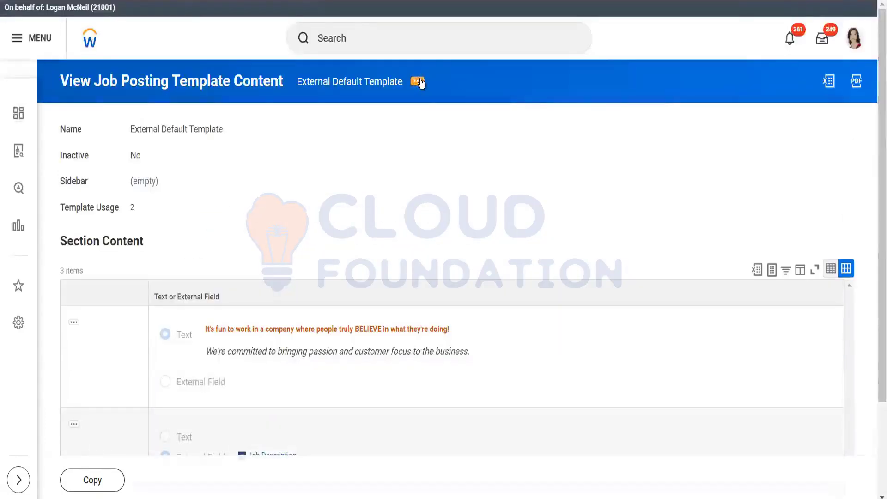
mouse_move(493, 119)
click(557, 120)
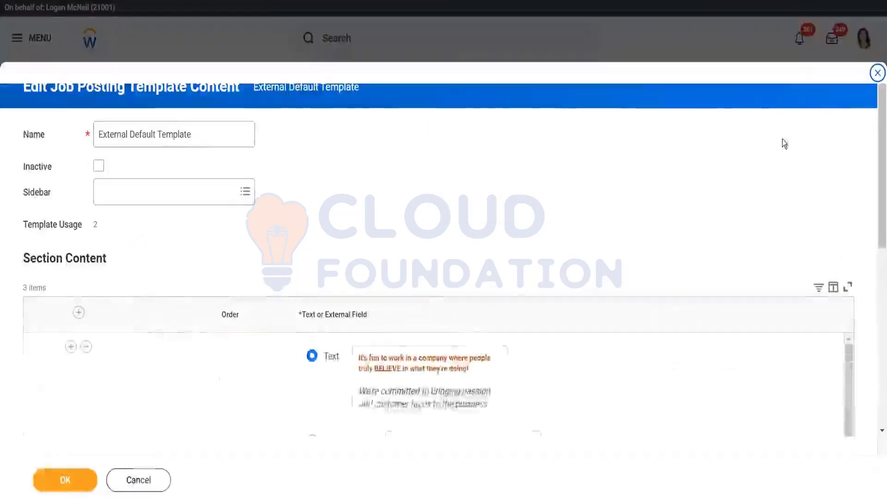
Browse the external fields available for the section that uses Job Description, and look over the template content form
scroll(873, 239, down, 7)
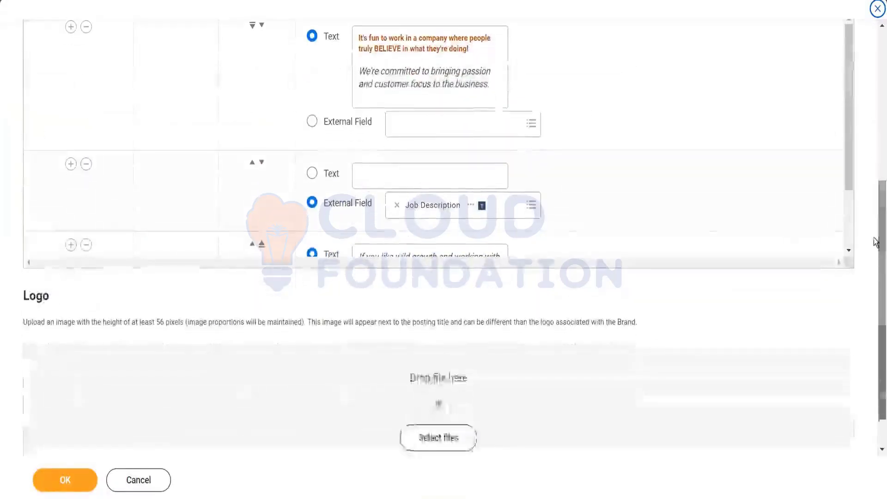
click(530, 207)
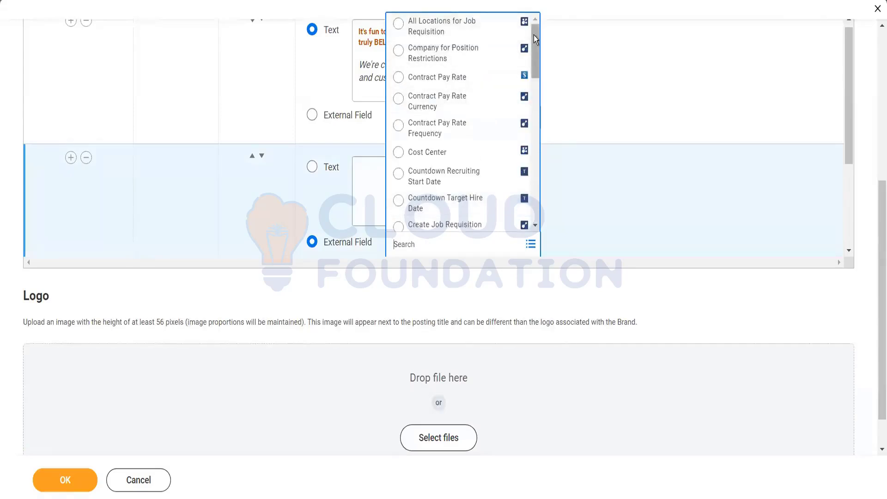
drag(534, 35, 534, 41)
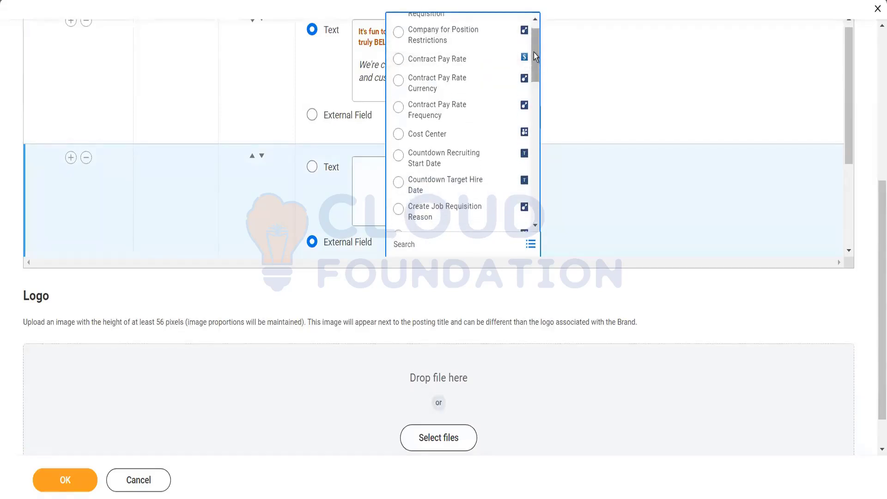
drag(535, 59, 536, 81)
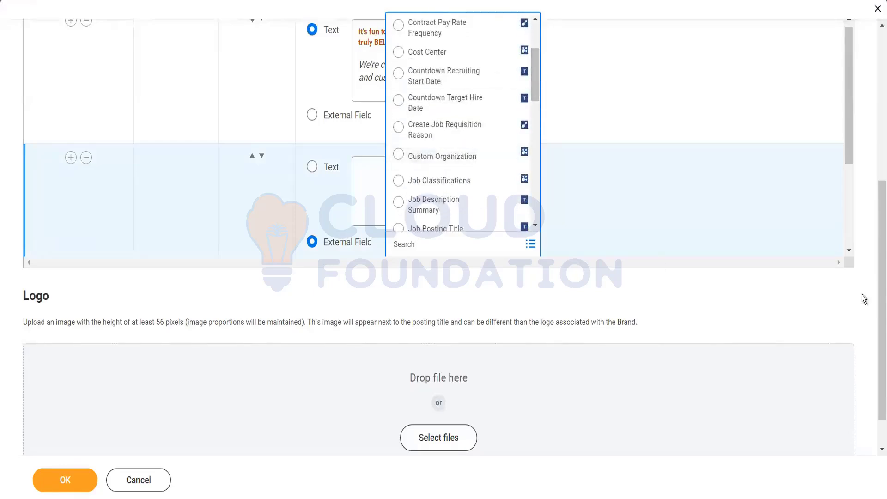
drag(875, 292, 876, 99)
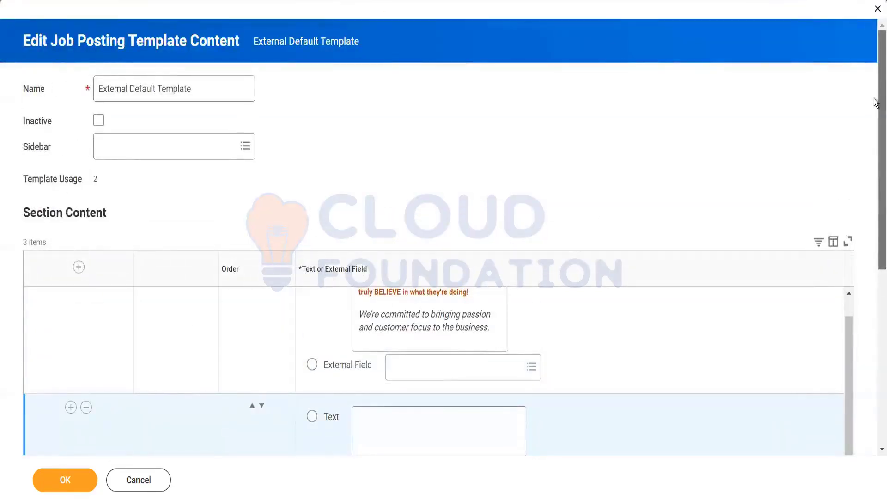
drag(875, 177, 873, 271)
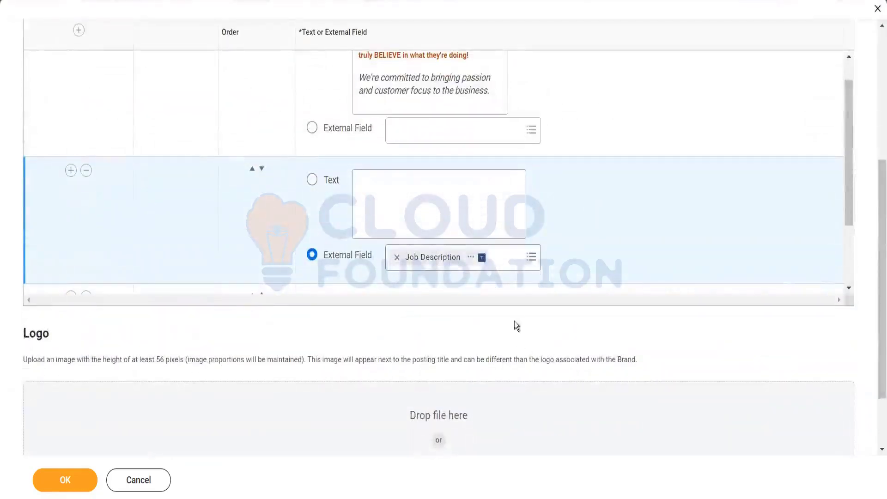
Review the external fields that could replace Job Description in the template section, and discard the template content edit
click(533, 259)
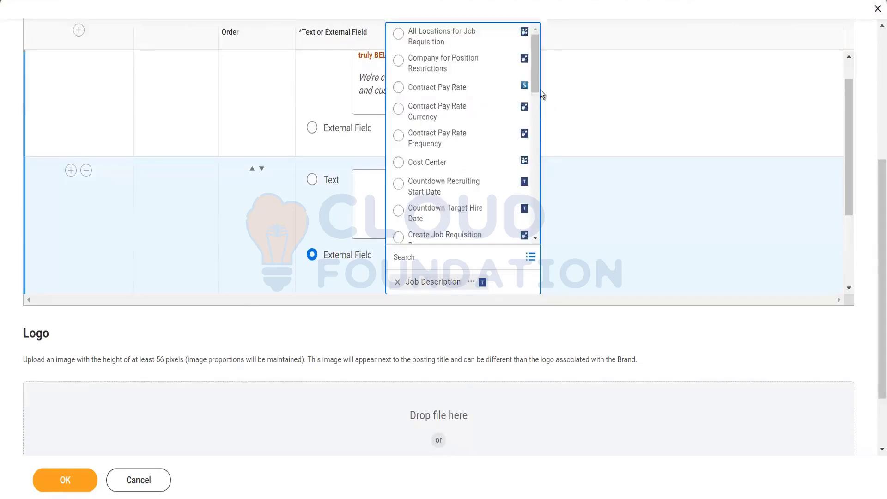
drag(537, 73, 536, 115)
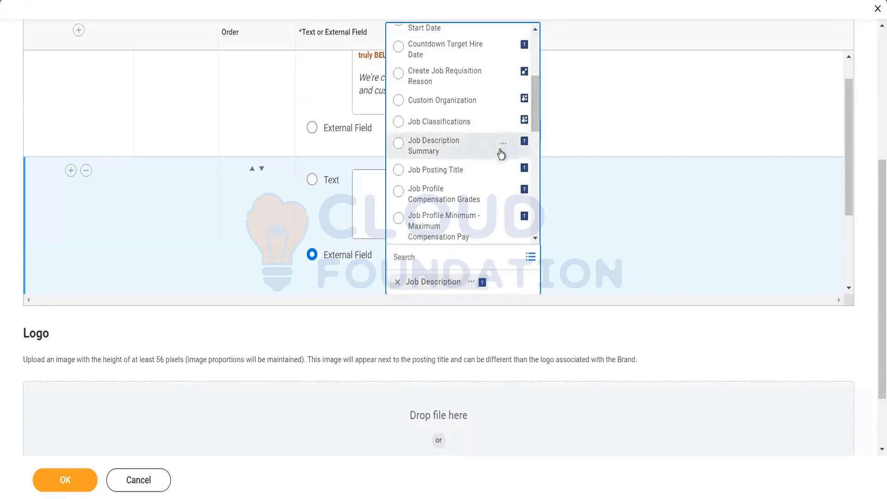
drag(537, 108, 539, 130)
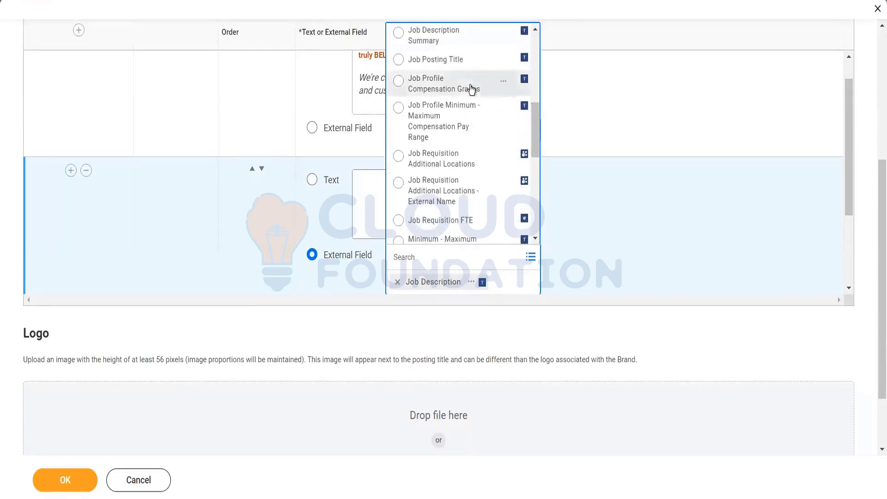
drag(535, 122, 498, 148)
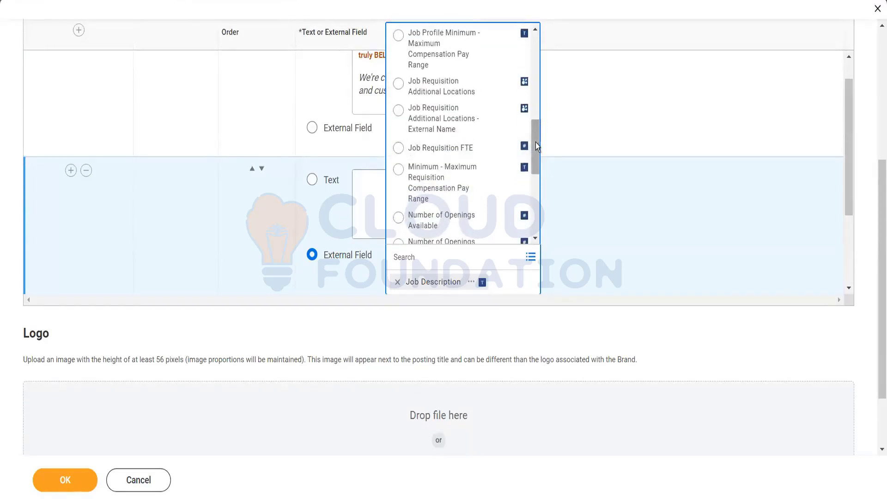
drag(536, 143, 537, 162)
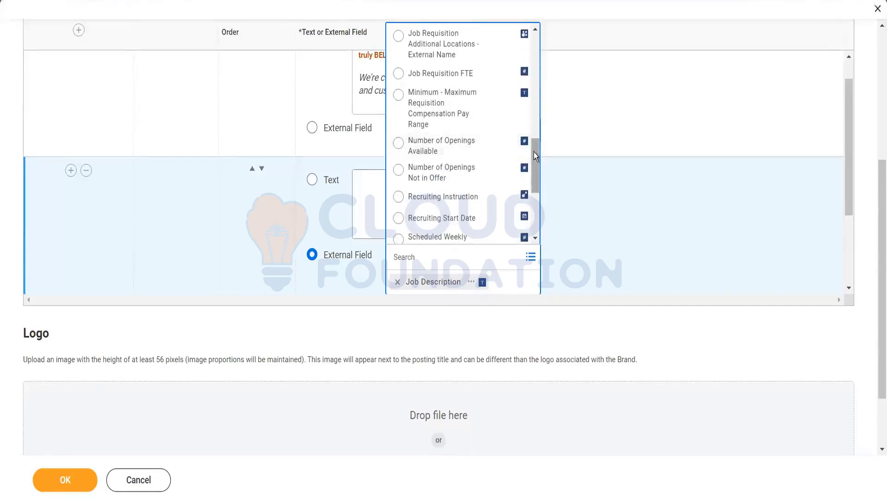
drag(534, 152, 537, 43)
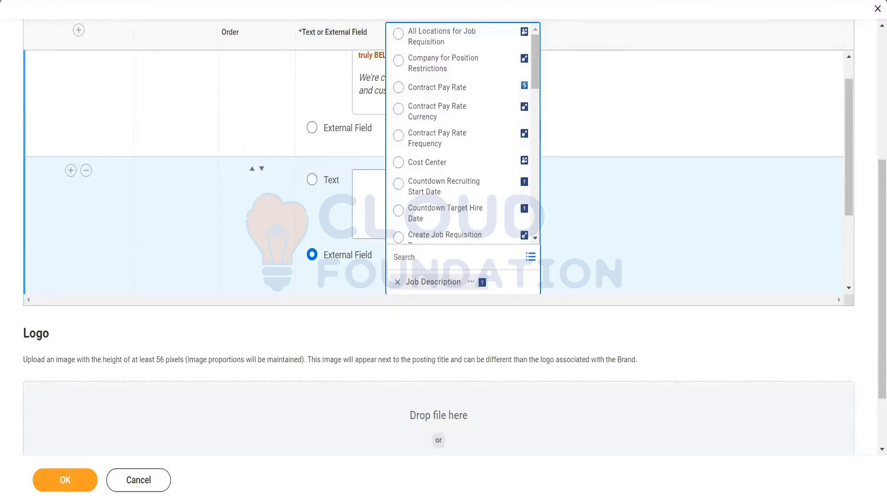
click(157, 478)
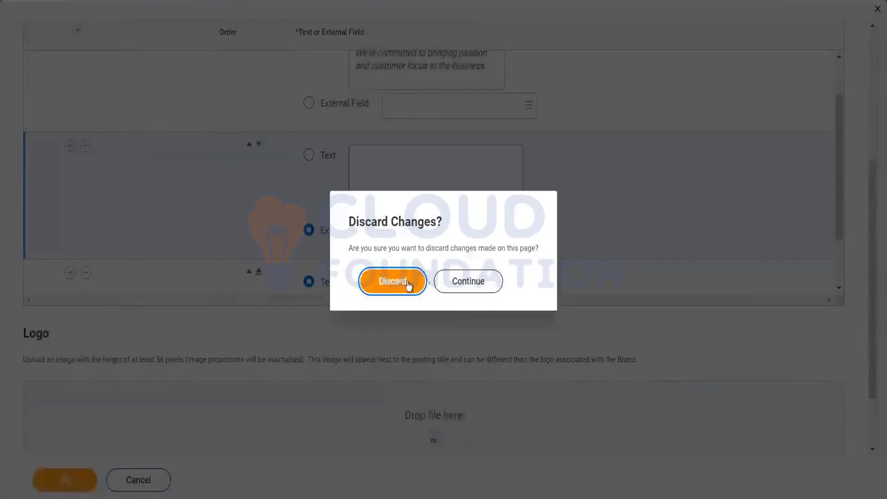
click(378, 289)
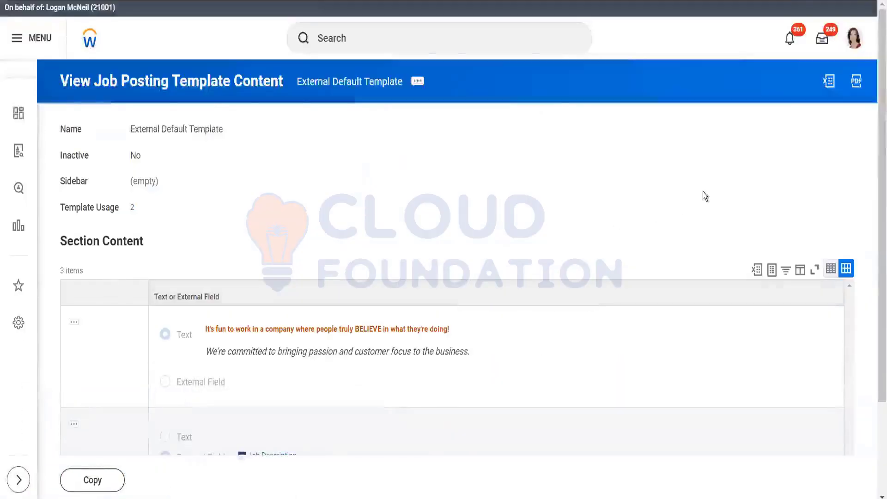
Examine the external career site's settings, covering Prospect Introduce Yourself, Job Alerts and Job Details with its Job Posting Template
drag(879, 157, 879, 76)
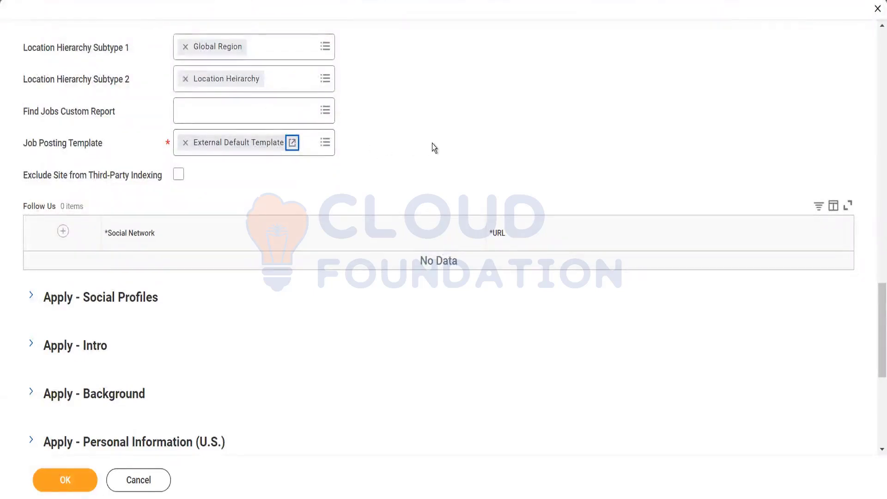
drag(876, 344, 876, 108)
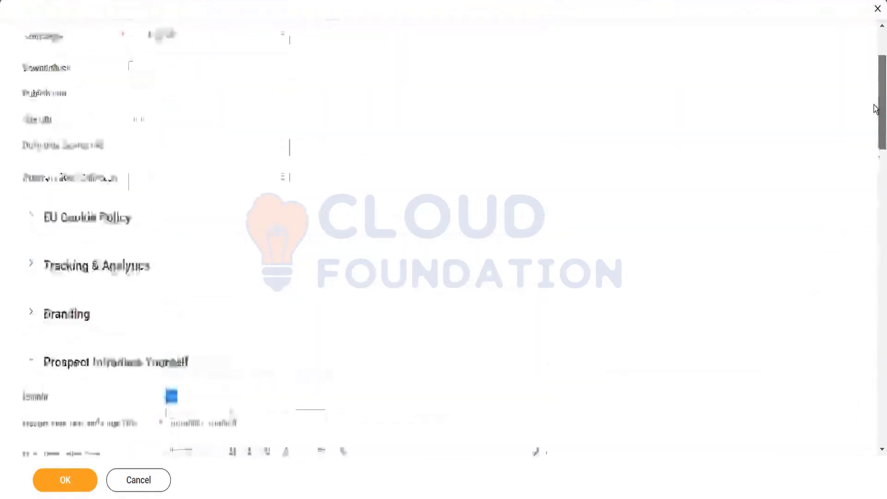
drag(876, 91, 876, 188)
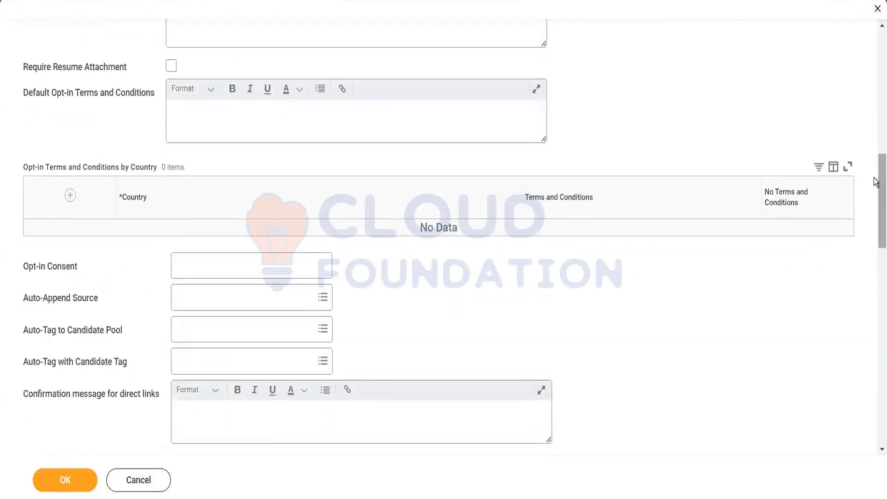
scroll(876, 225, down, 6)
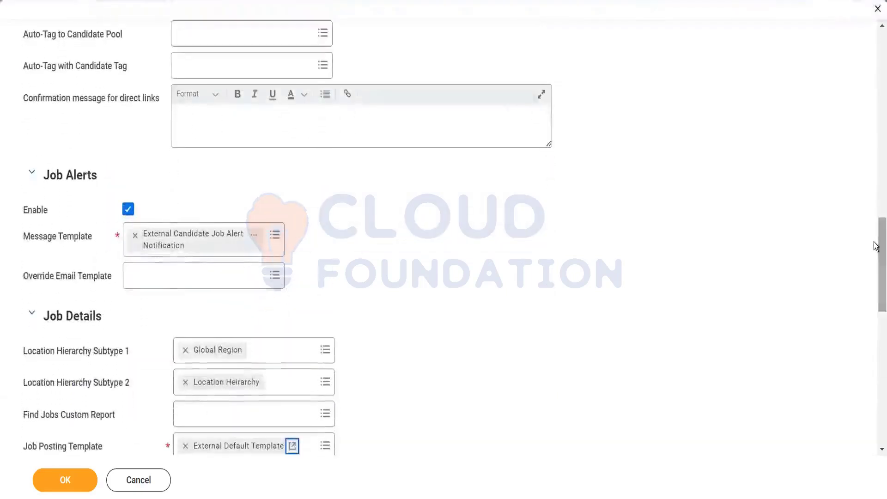
drag(875, 243, 876, 301)
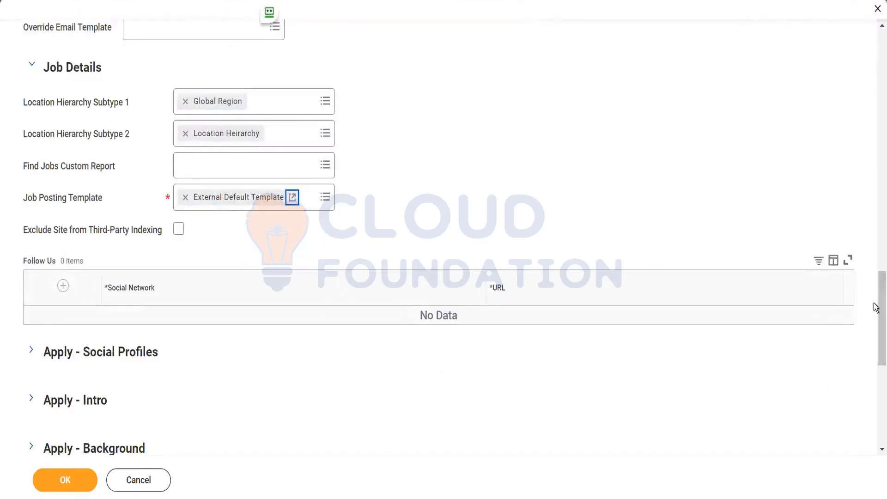
drag(876, 318, 876, 175)
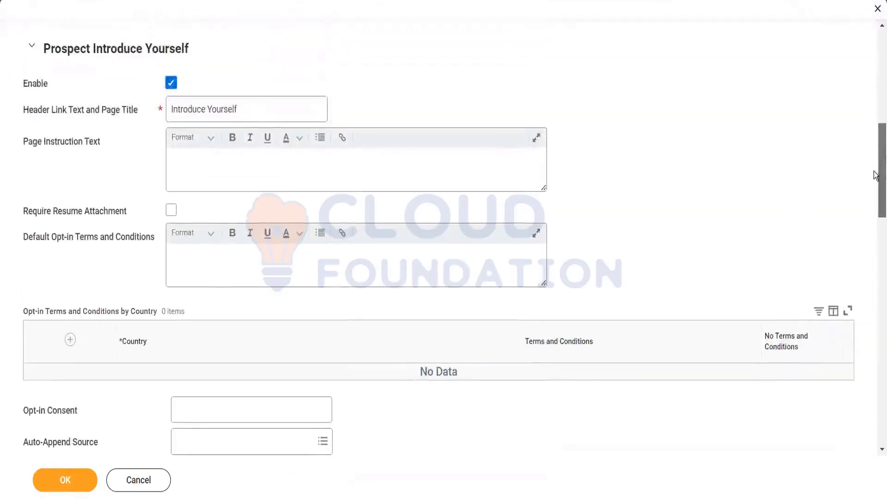
drag(877, 184, 876, 309)
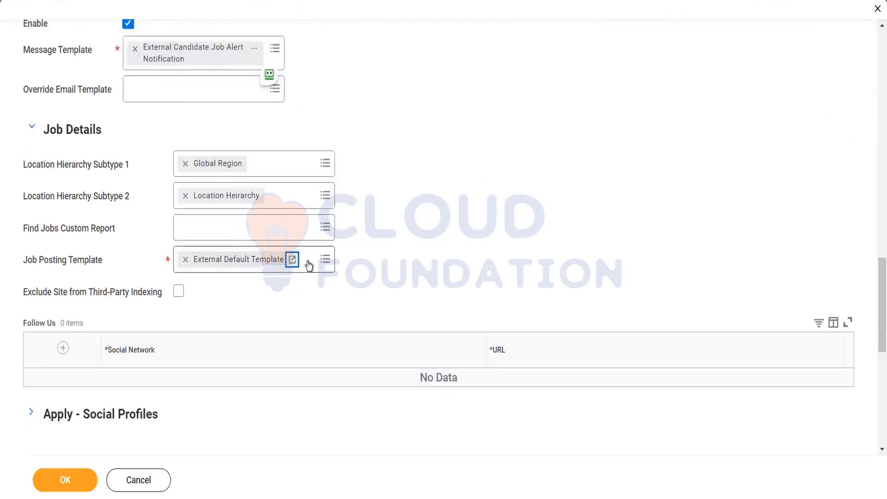
Add a row to the career site's Follow Us table and check the Follow Us links at the end of the published jobs page
drag(875, 277, 877, 325)
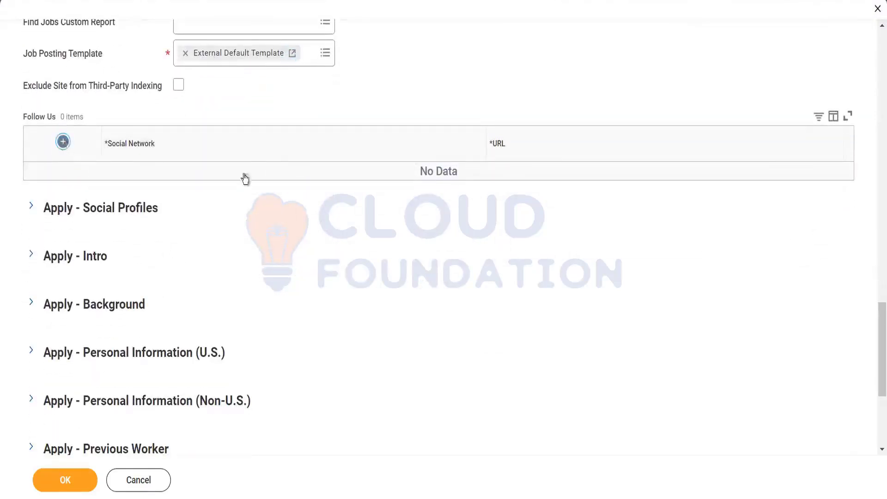
click(62, 141)
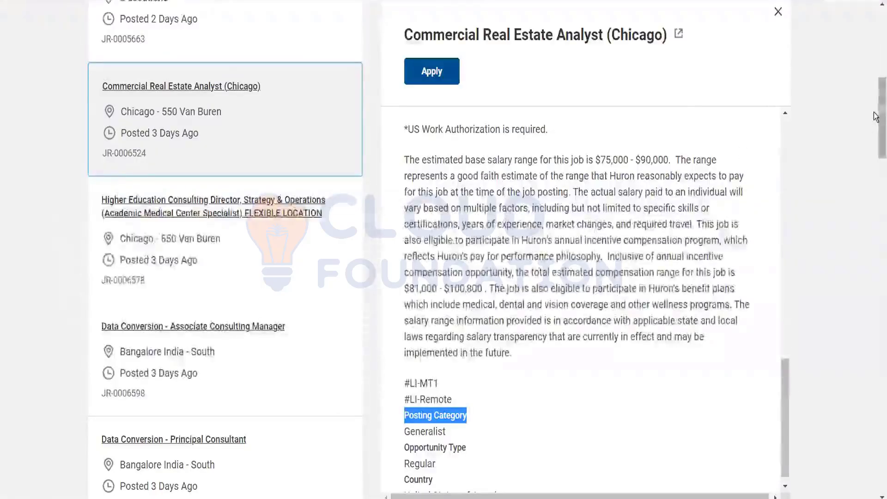
scroll(227, 277, down, 10)
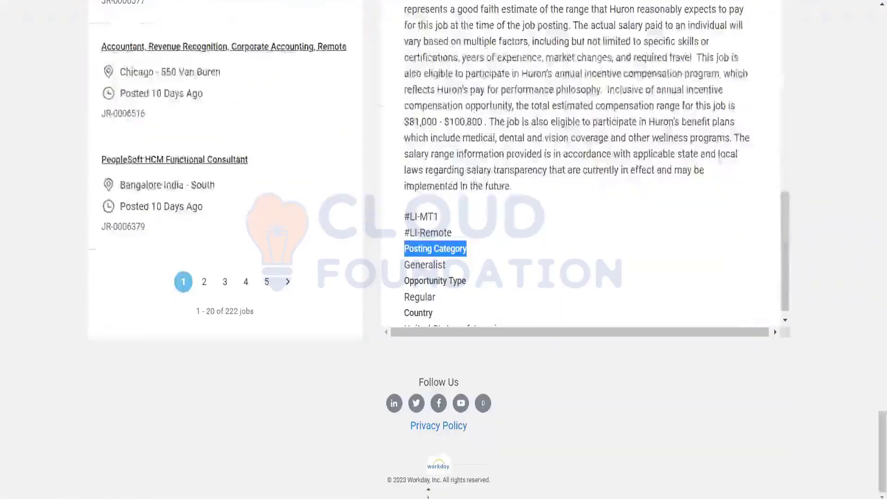
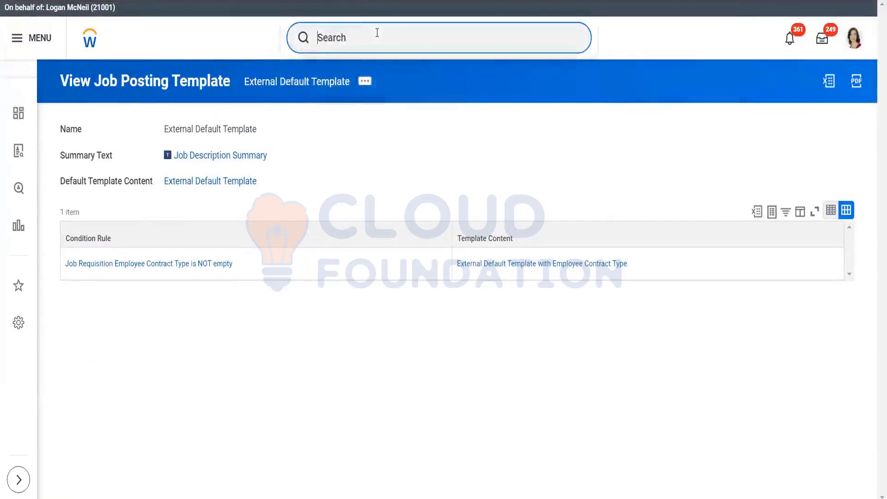
Search for "main soci", open the Maintain Social Network Types task, look over its networks and cancel without changes
text(main)
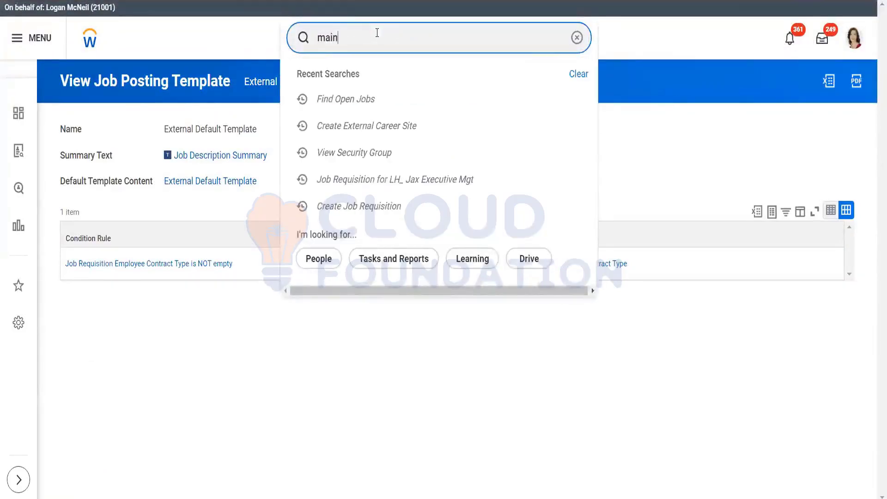
text( soci)
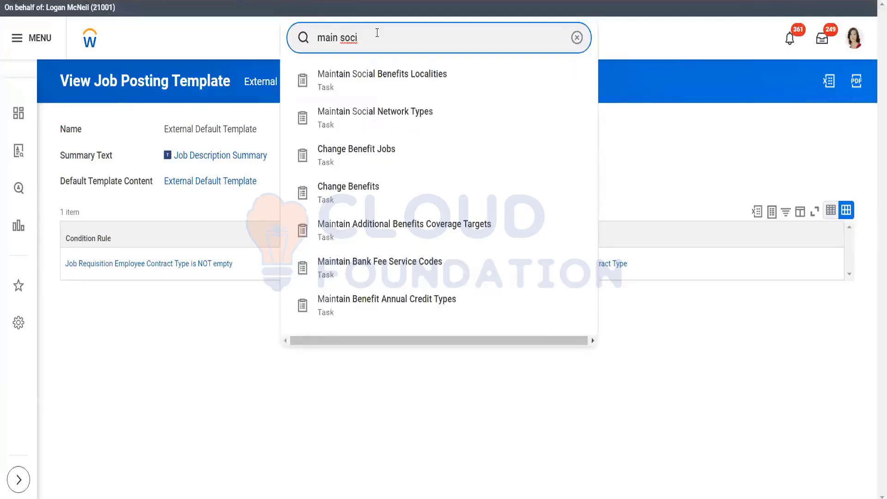
click(377, 113)
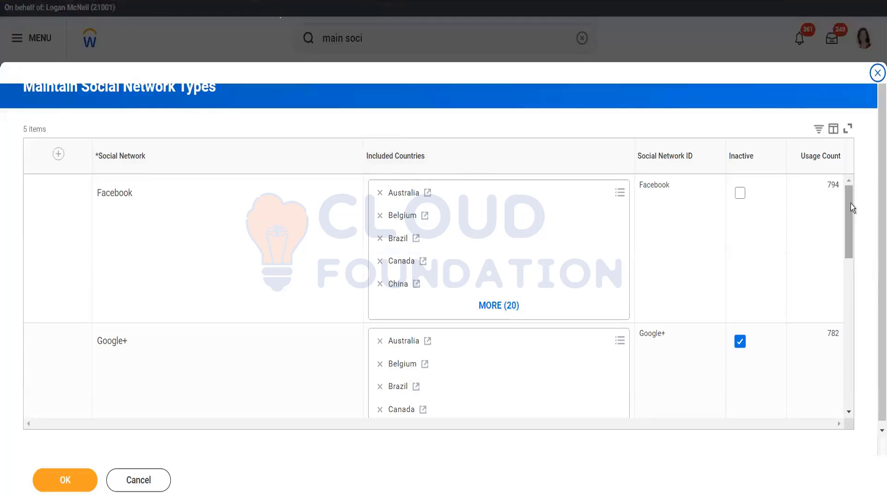
drag(851, 204, 845, 99)
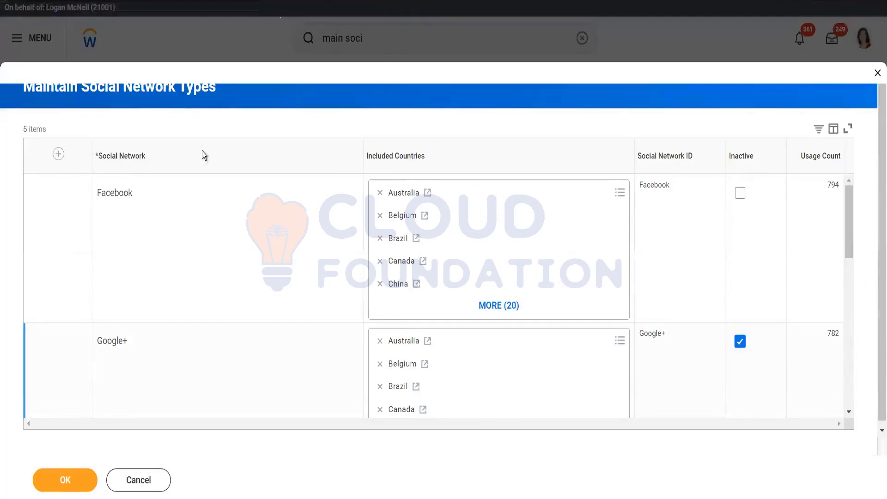
click(155, 482)
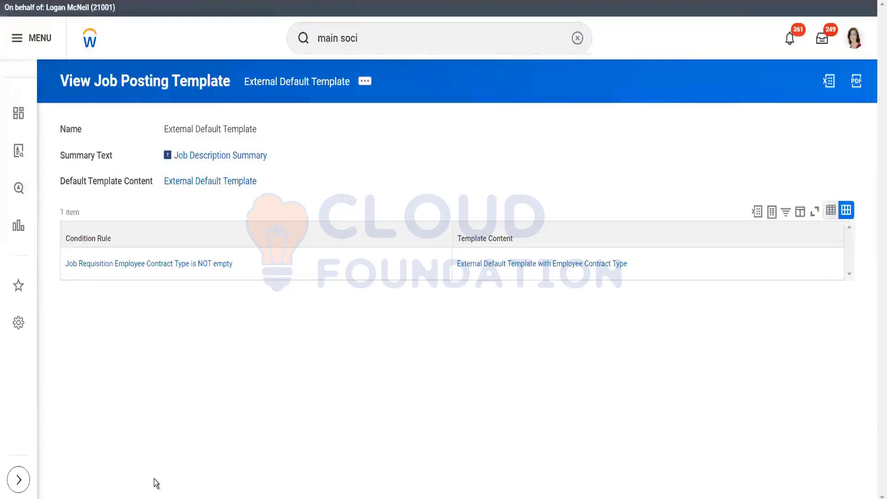
Search for "main source", show all matching tasks and reports, and open the Maintain Recruiting Sources task
click(402, 32)
key(BackSpace)
key(BackSpace)
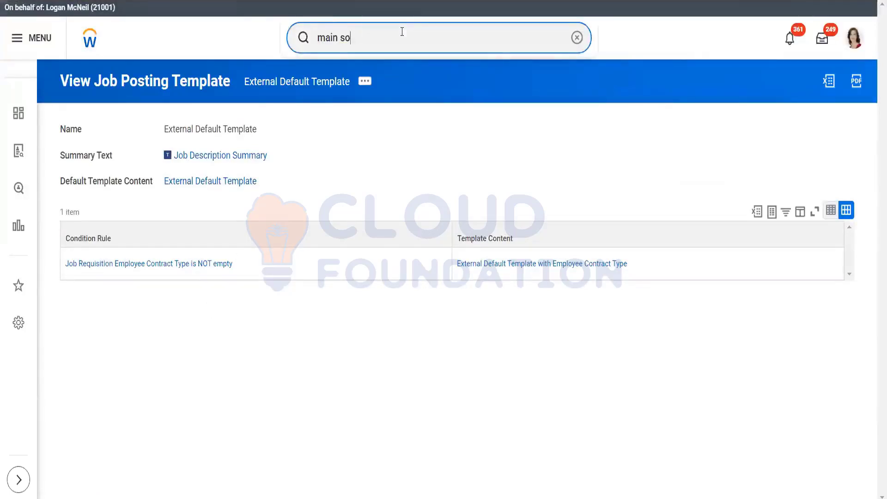
text(urce)
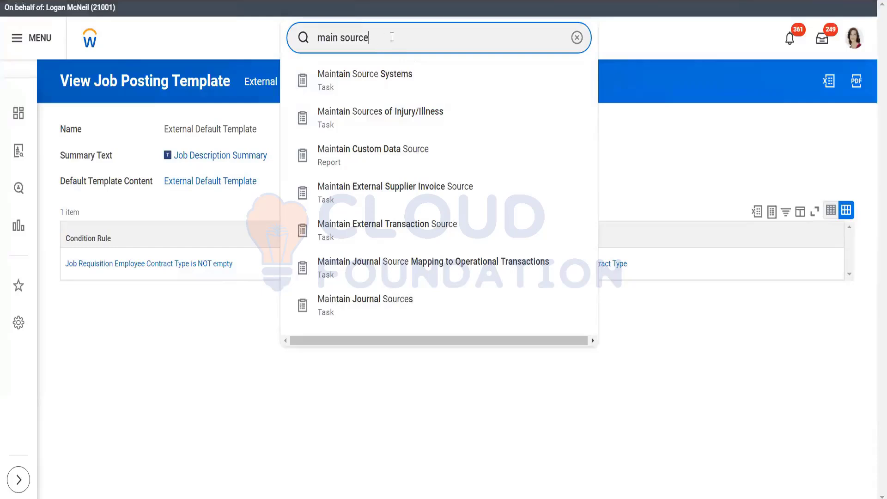
key(Return)
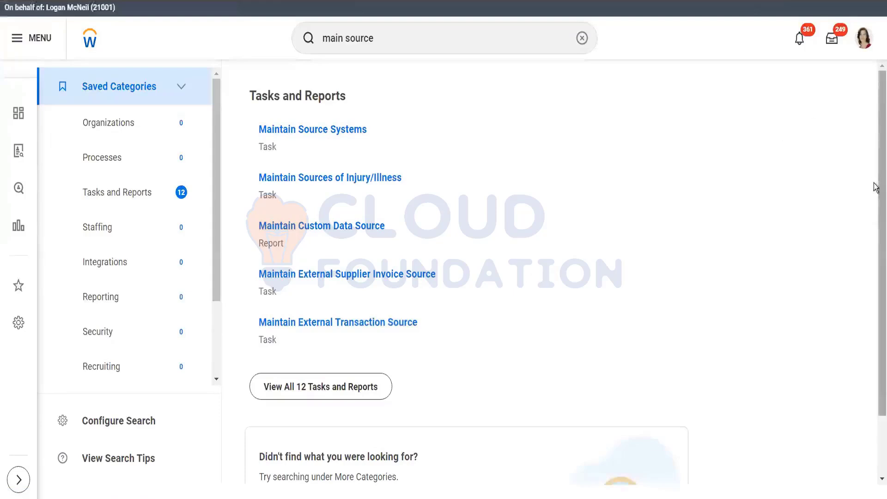
scroll(875, 237, down, 2)
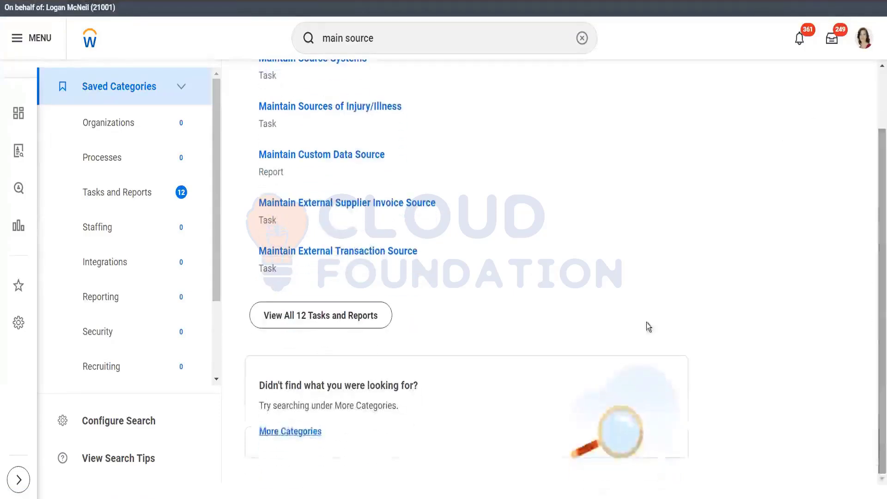
click(287, 324)
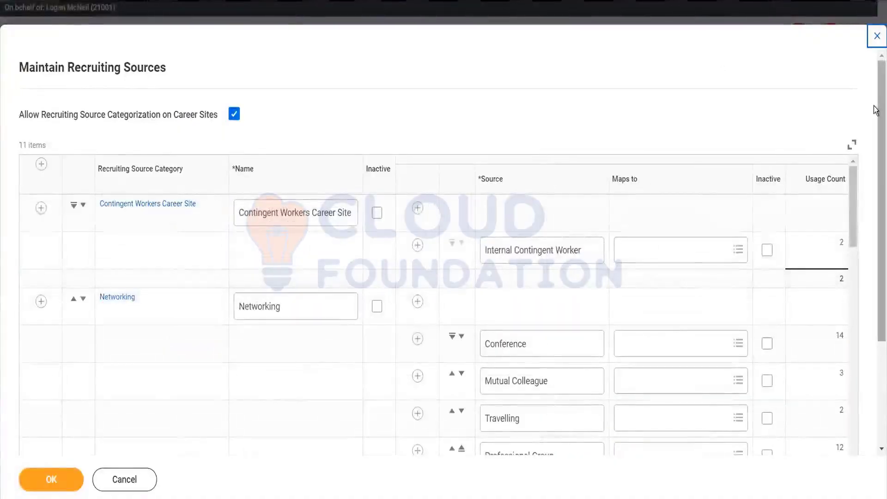
Look through the recruiting source categories and their sources, and check the social networks offered in the new Follow Us row
drag(875, 110, 875, 161)
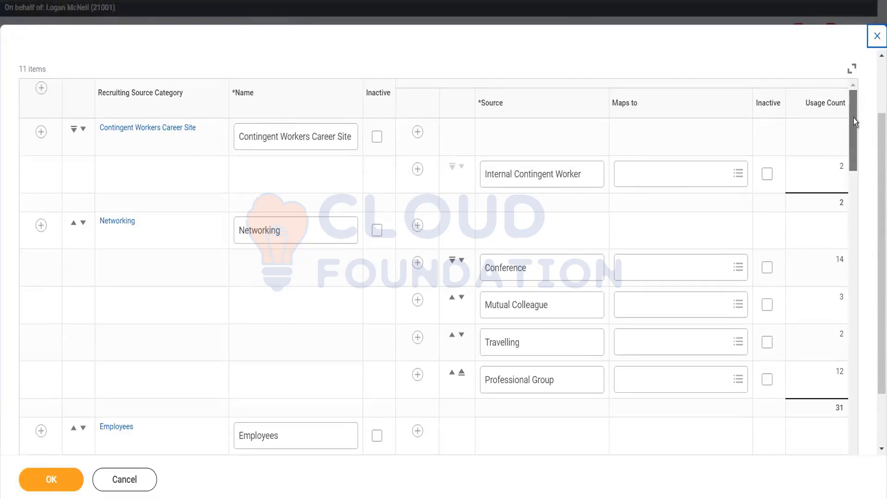
scroll(853, 120, down, 2)
drag(855, 121, 855, 91)
drag(854, 101, 854, 143)
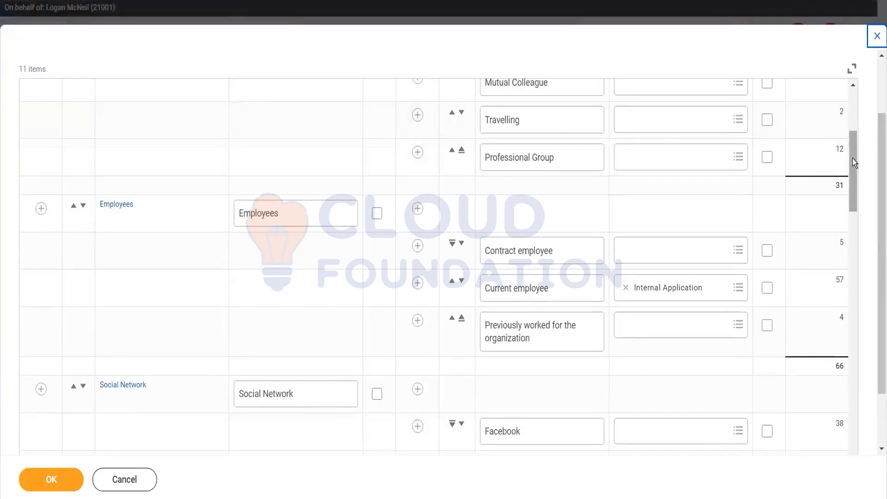
drag(853, 159, 856, 173)
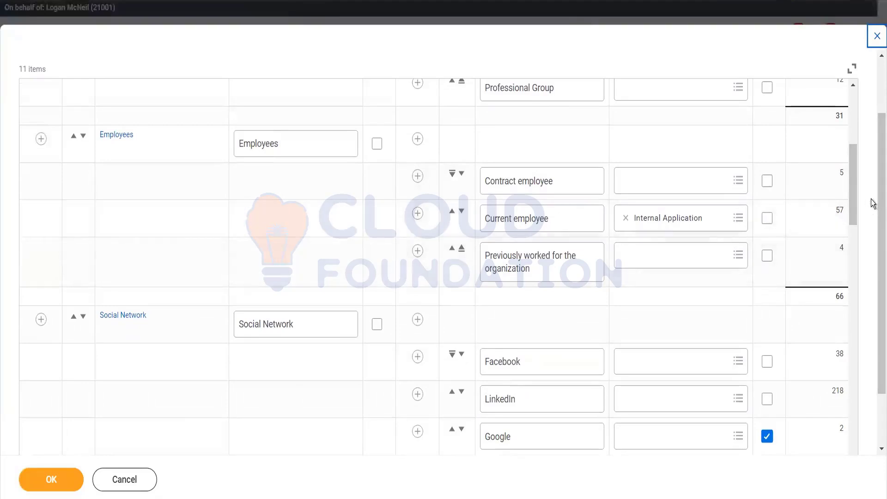
drag(856, 181, 858, 221)
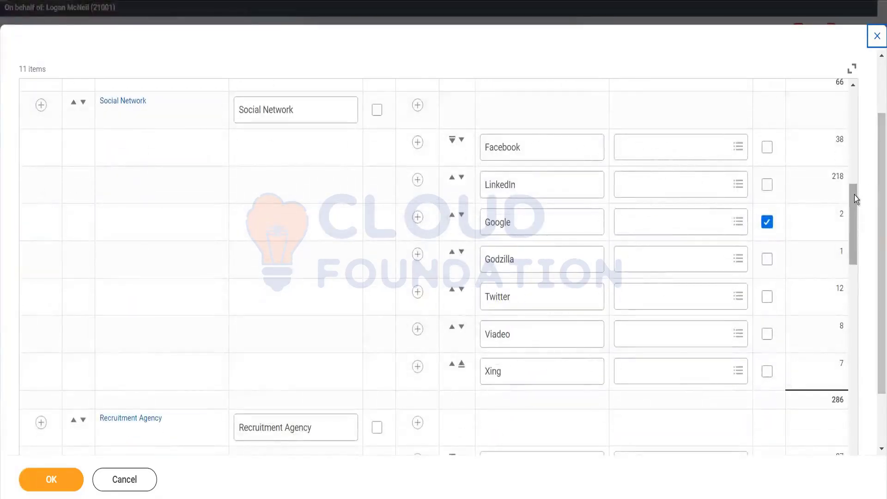
drag(853, 196, 853, 244)
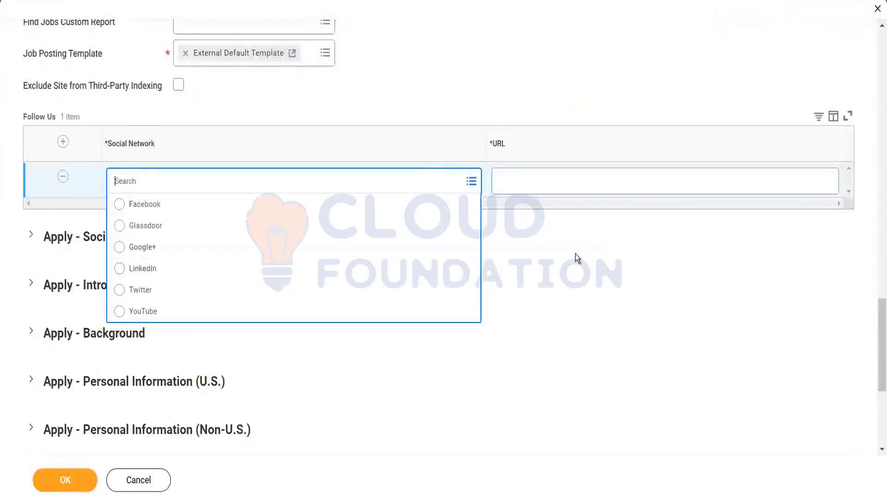
click(575, 253)
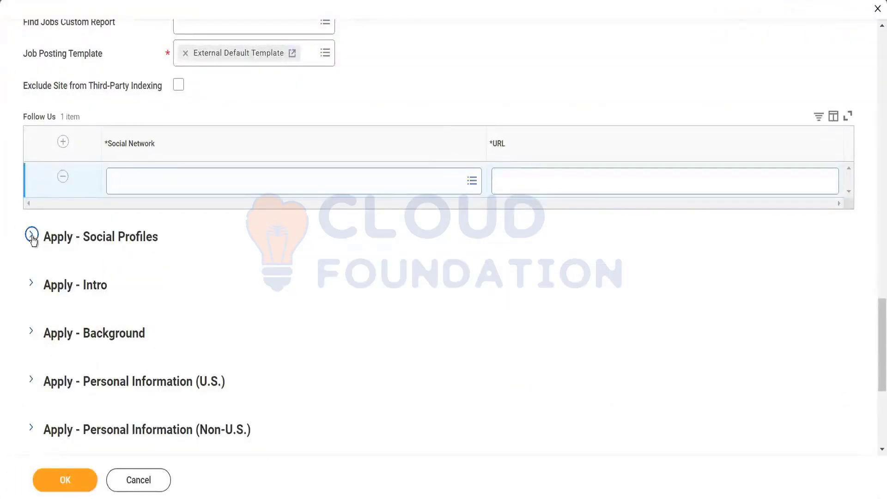
Try Enable Apply With SEEK under Apply - Social Profiles, check the SEEK Advertiser ID field, and turn the option off again
click(31, 237)
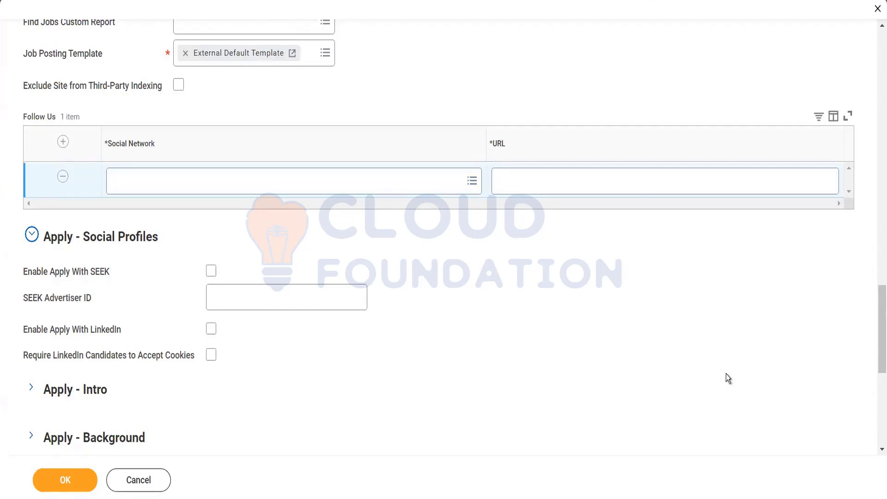
click(212, 273)
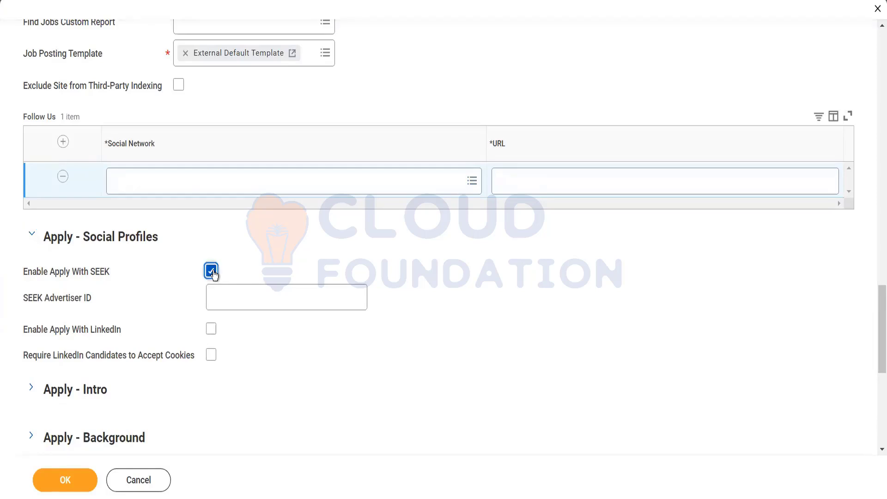
click(245, 296)
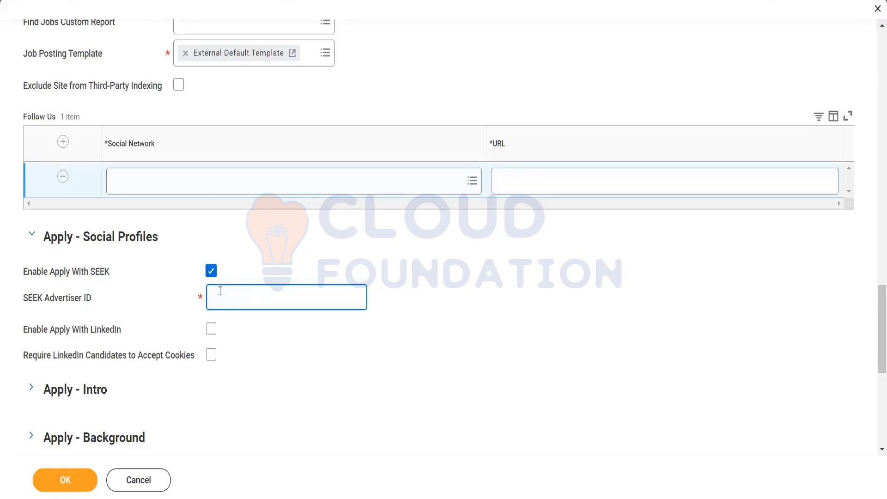
click(210, 276)
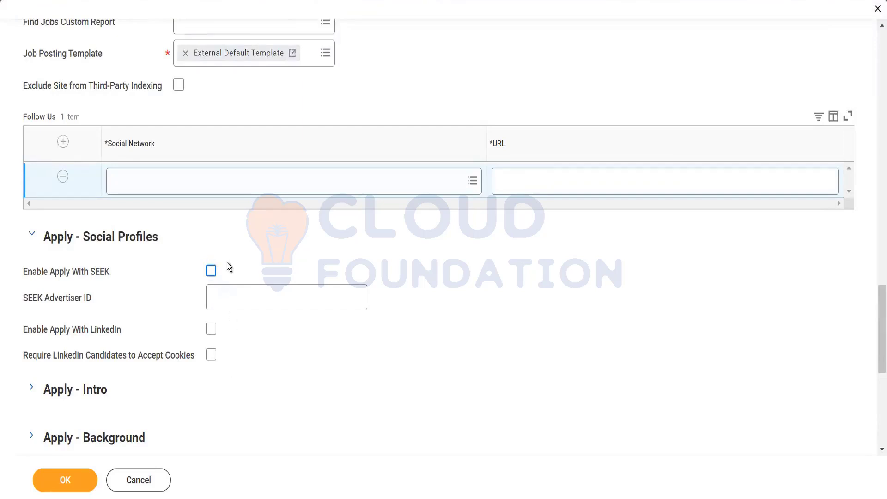
click(31, 234)
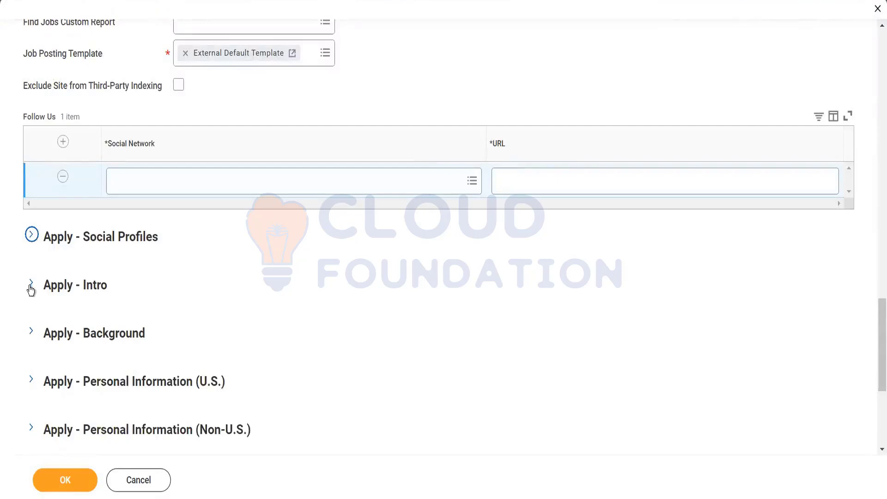
Reopen the Apply - Social Profiles section and look over its SEEK and LinkedIn options
click(32, 236)
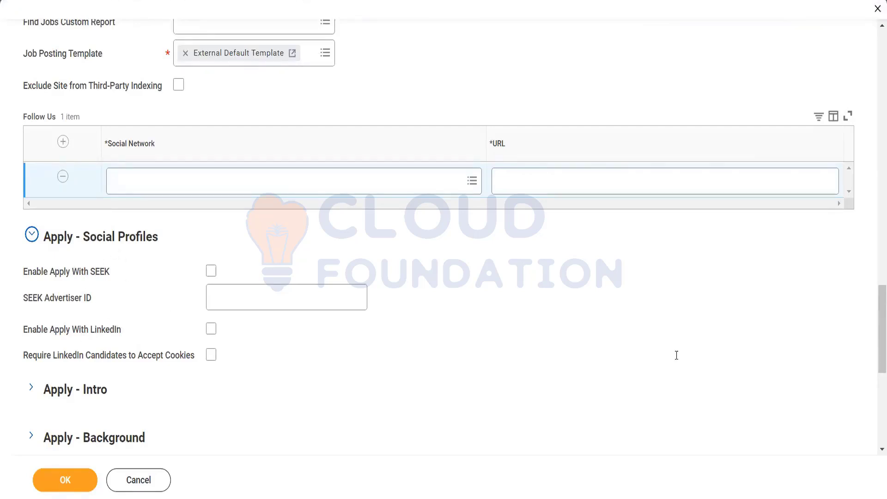
drag(875, 330, 875, 408)
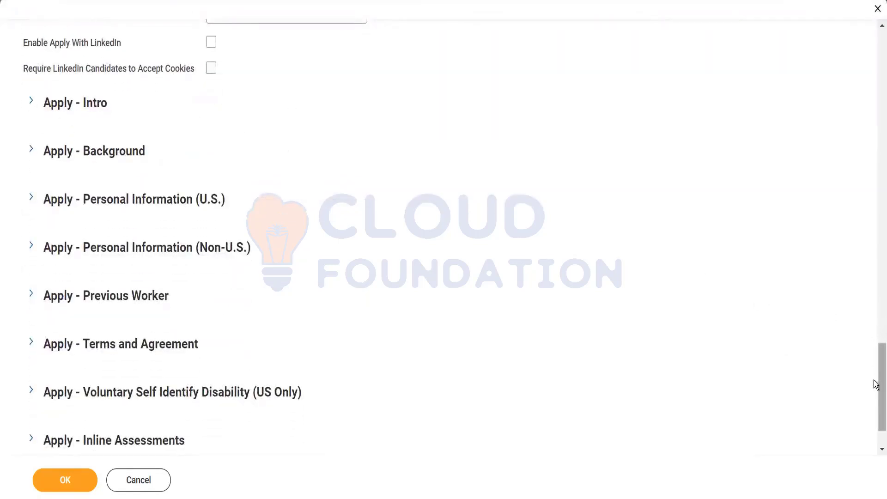
scroll(876, 346, up, 5)
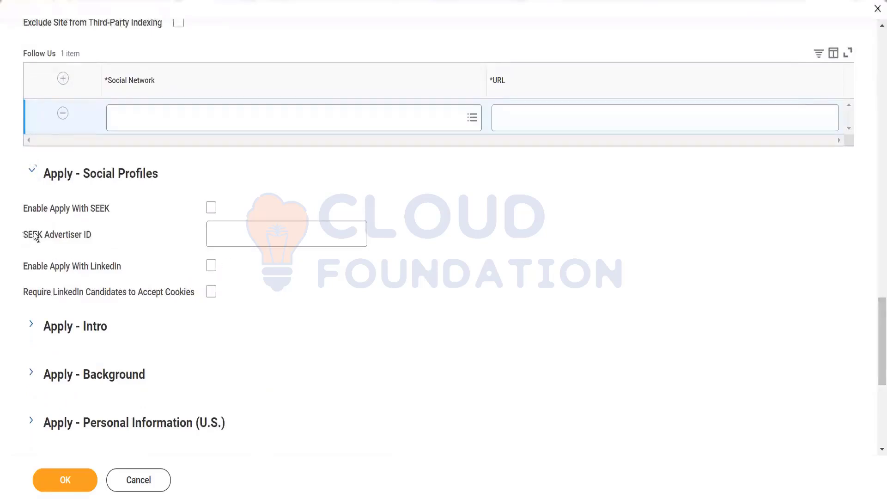
drag(23, 208, 41, 238)
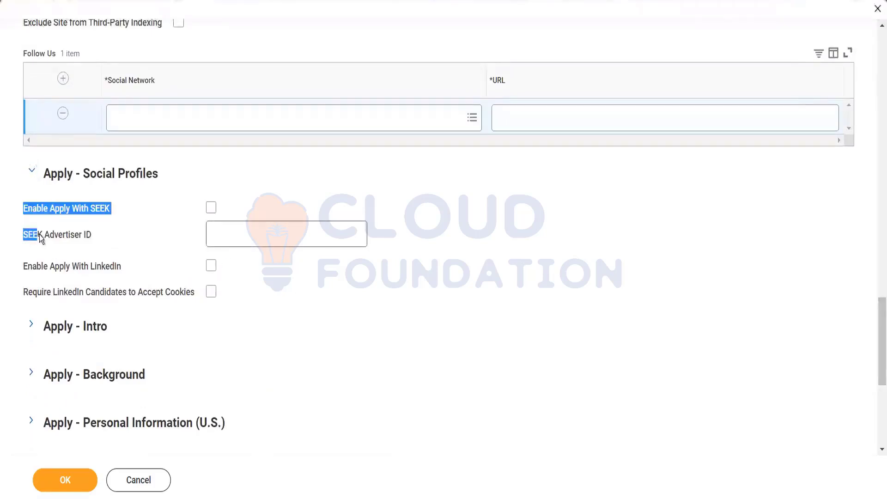
click(92, 234)
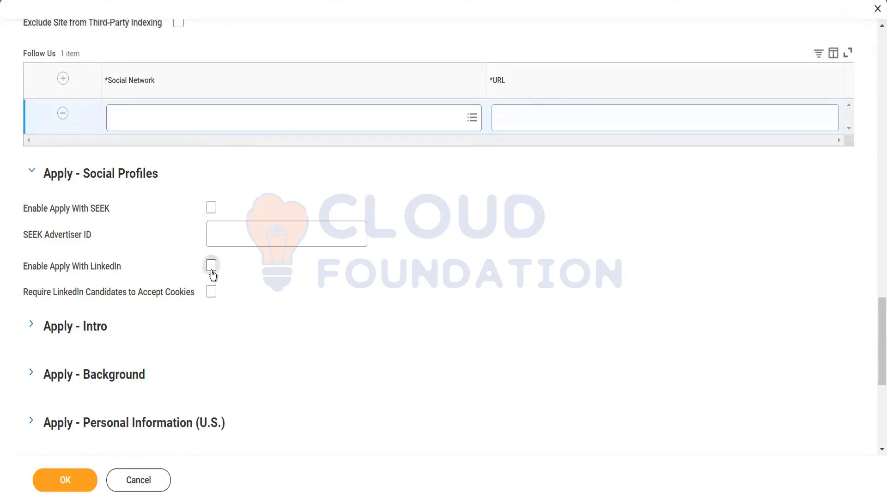
Try the SEEK Advertiser ID field with Enable Apply With SEEK off and on, leaving the option unselected
click(229, 231)
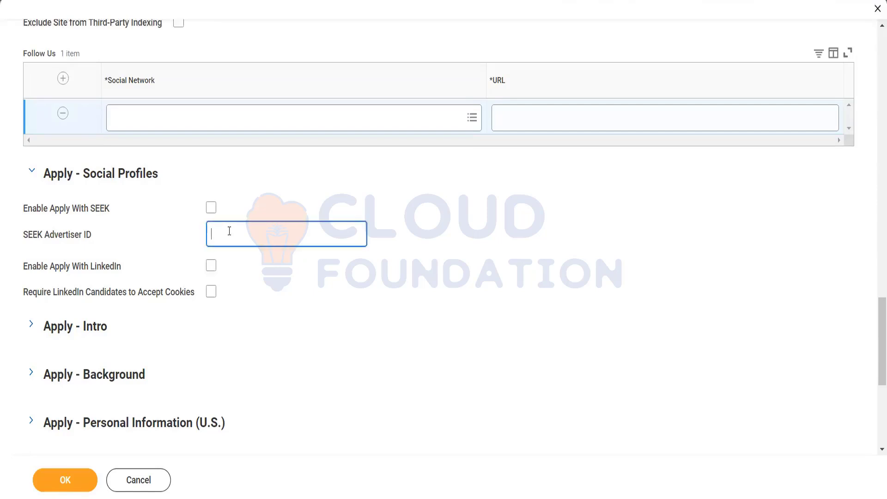
click(212, 209)
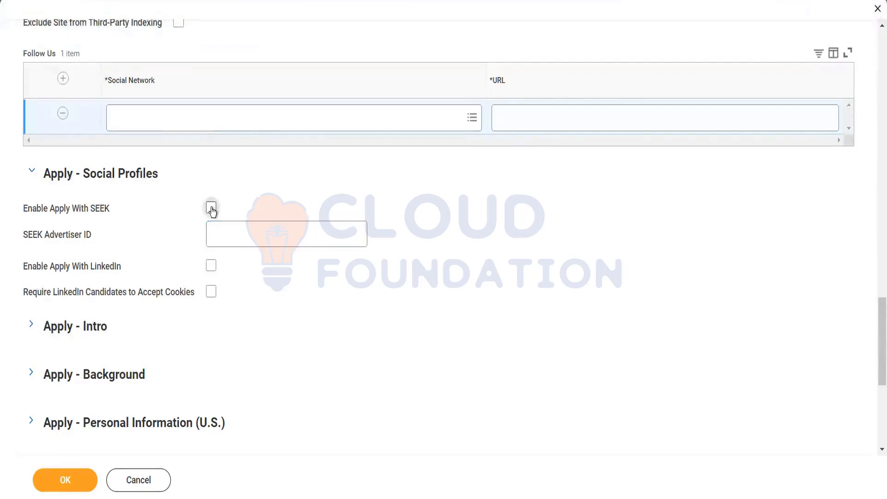
click(230, 232)
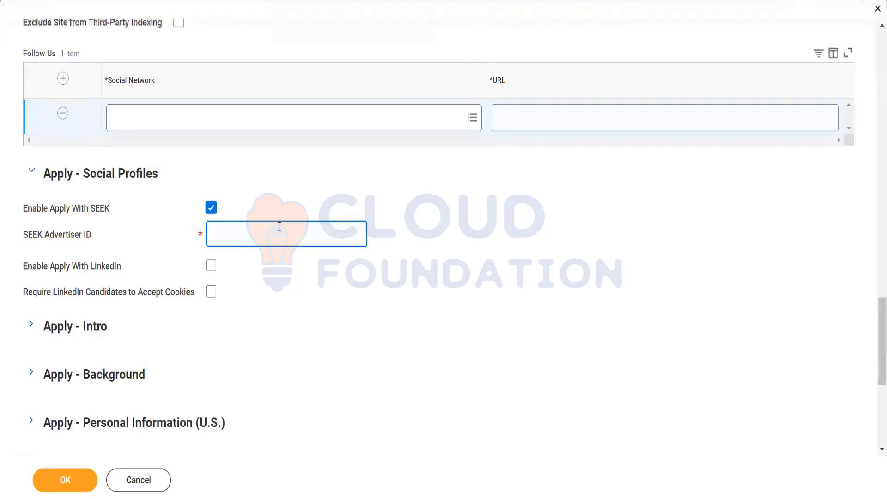
click(211, 209)
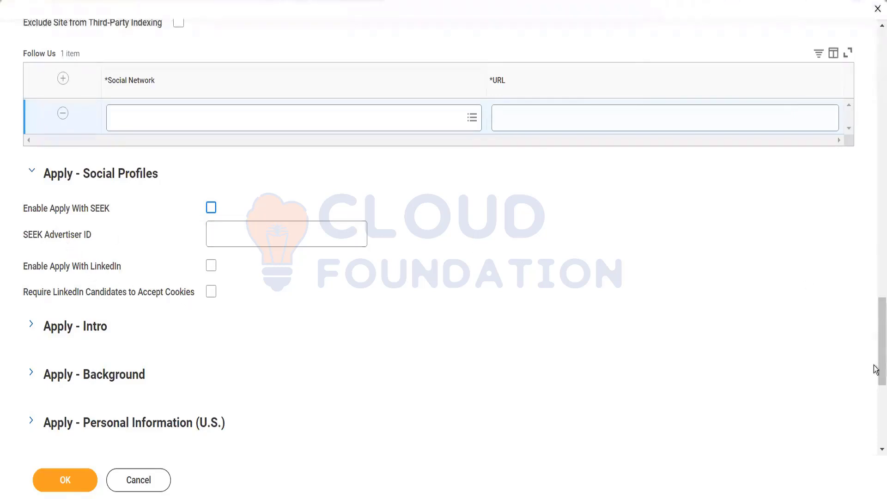
Expand the Apply - Intro section and check the source categories and help text for How Did You Hear About Us?
drag(876, 356, 876, 357)
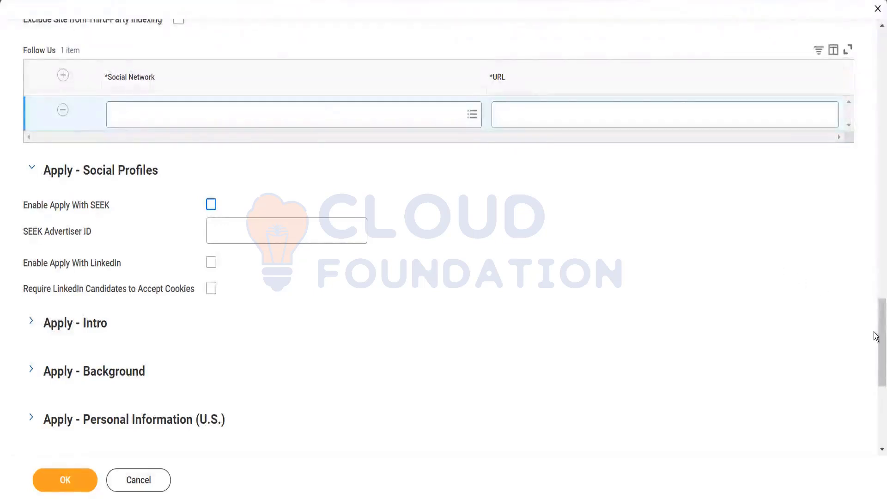
drag(877, 332, 877, 366)
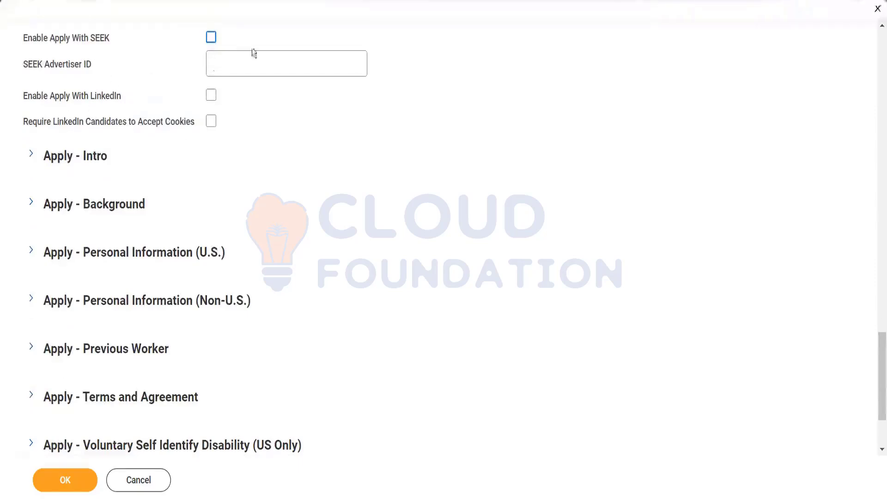
click(32, 156)
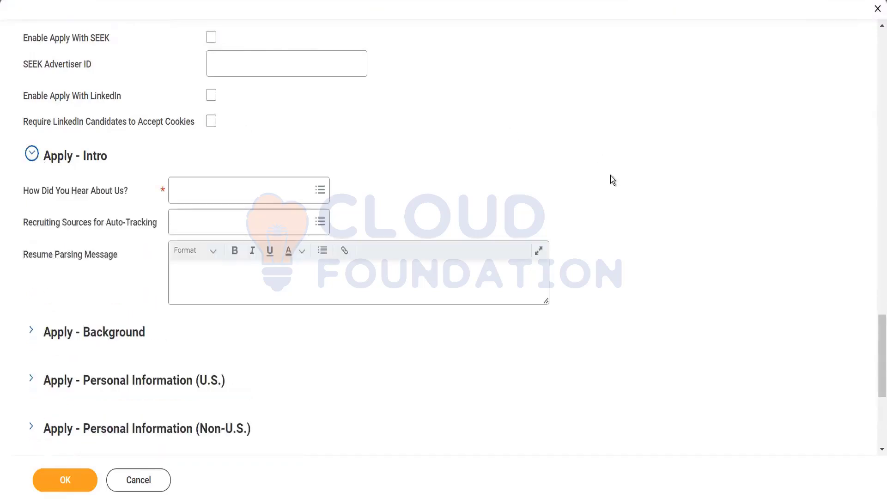
drag(877, 341, 878, 357)
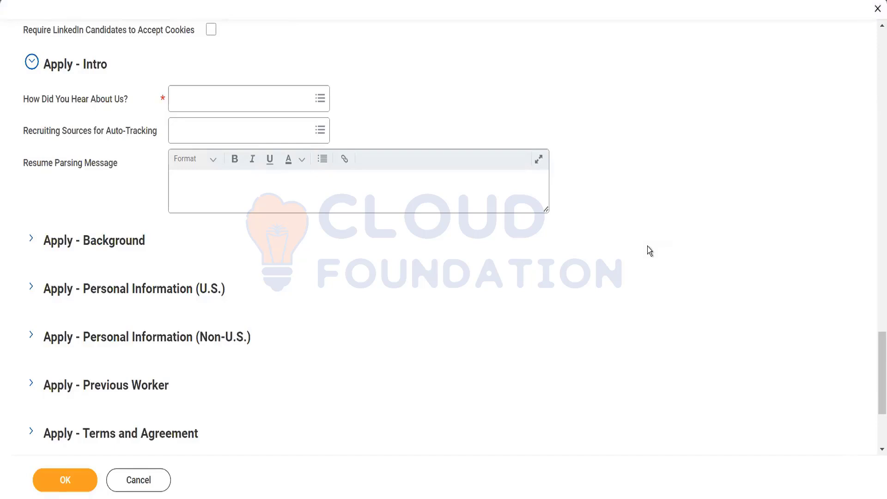
click(262, 107)
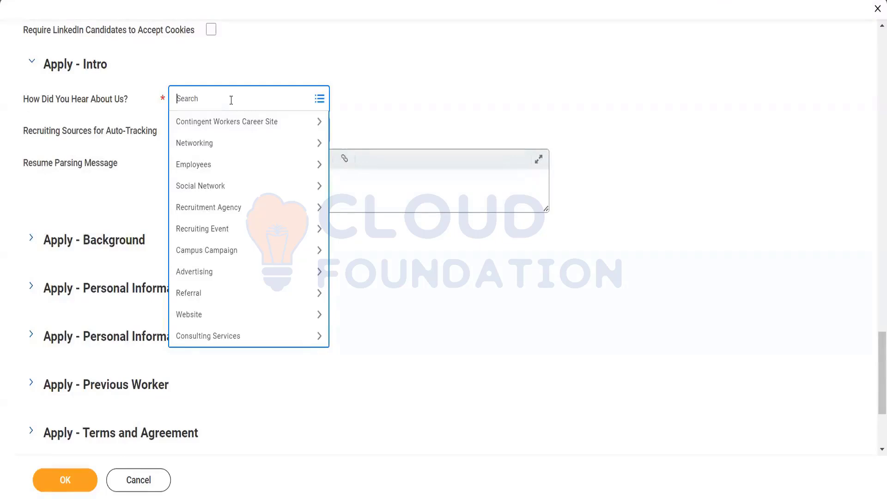
mouse_move(231, 100)
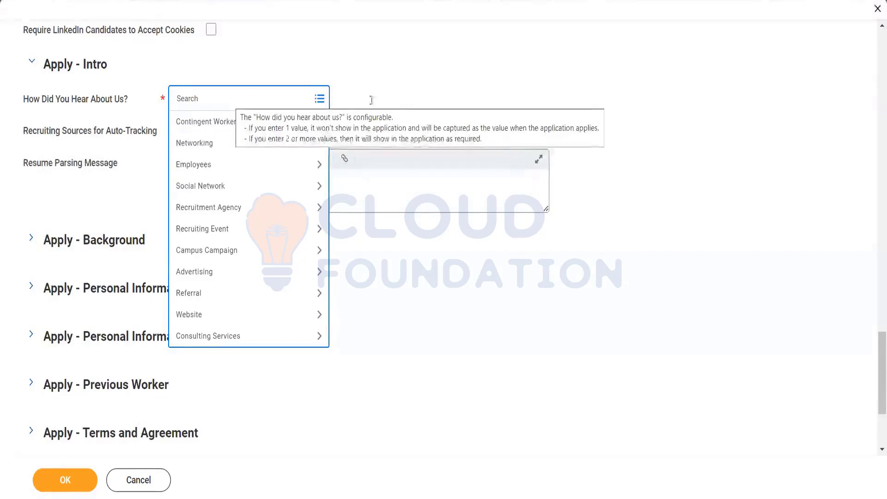
click(387, 98)
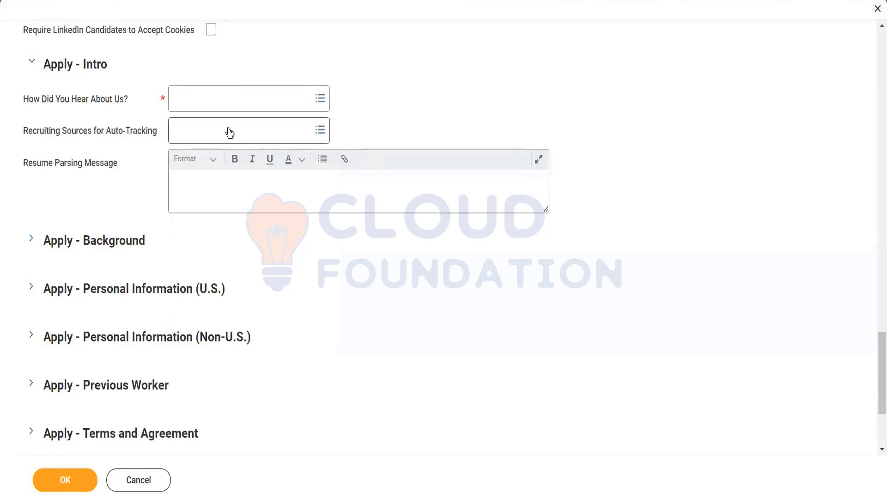
Check the Recruiting Sources for Auto-Tracking choices and the Resume Parsing Message field, and expand the Apply - Background section
mouse_move(230, 133)
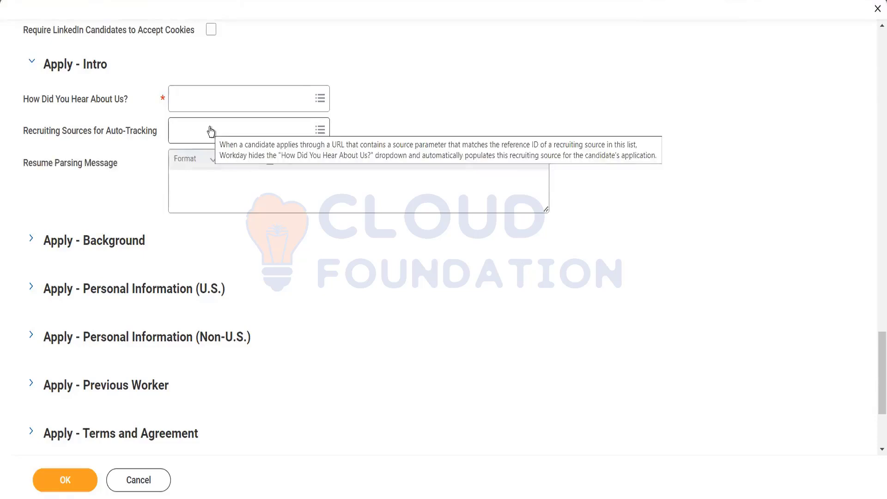
click(218, 134)
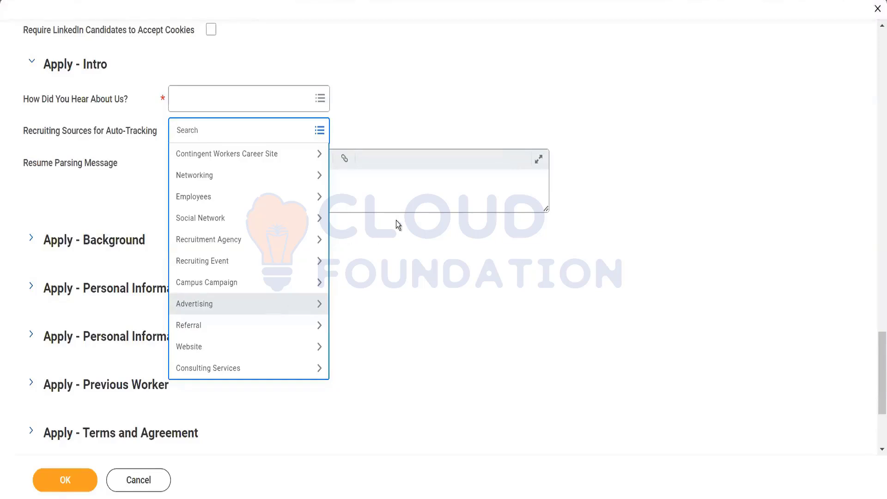
click(421, 185)
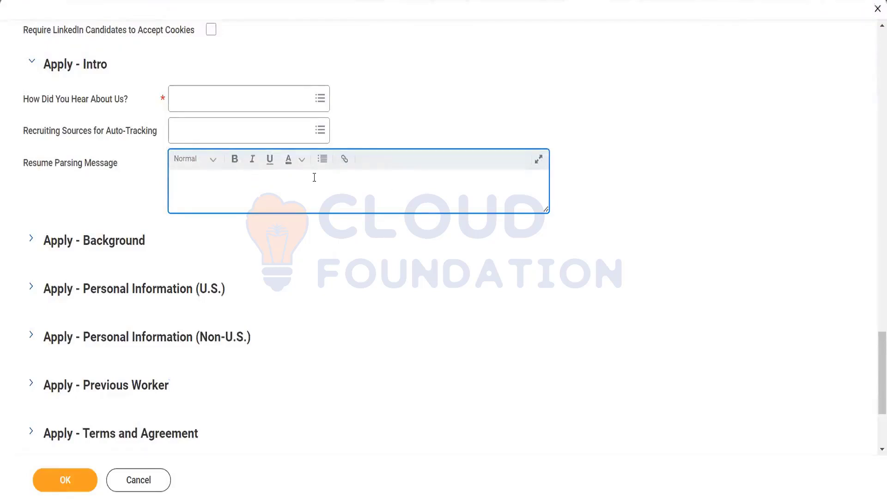
click(30, 243)
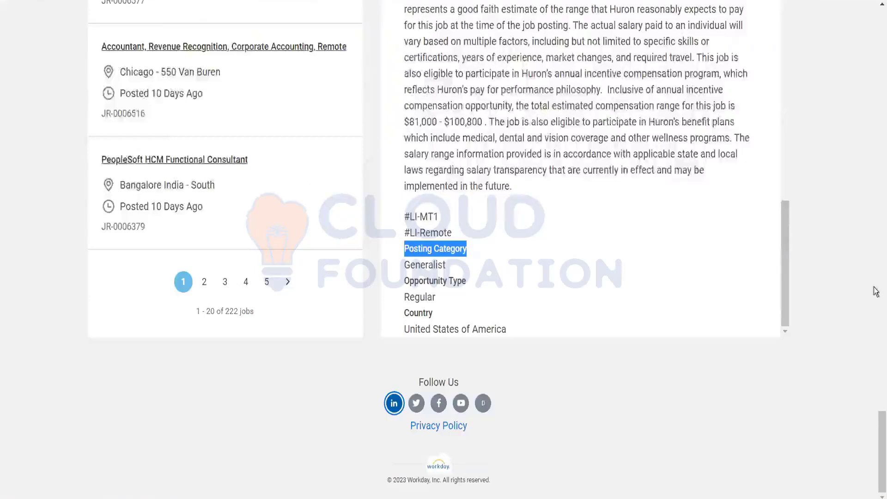
On the published careers site, start a manual application for Commercial Real Estate Analyst (Chicago) and check its How Did You Hear About Us? choices
drag(877, 429, 874, 228)
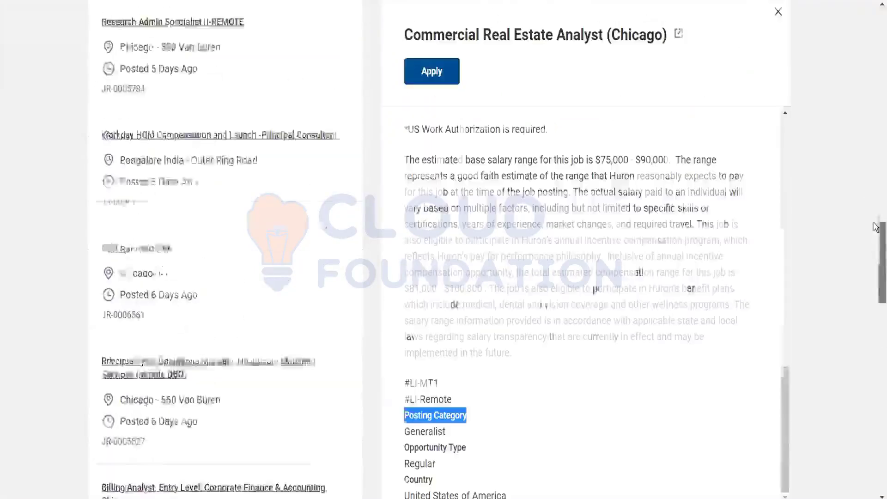
click(443, 82)
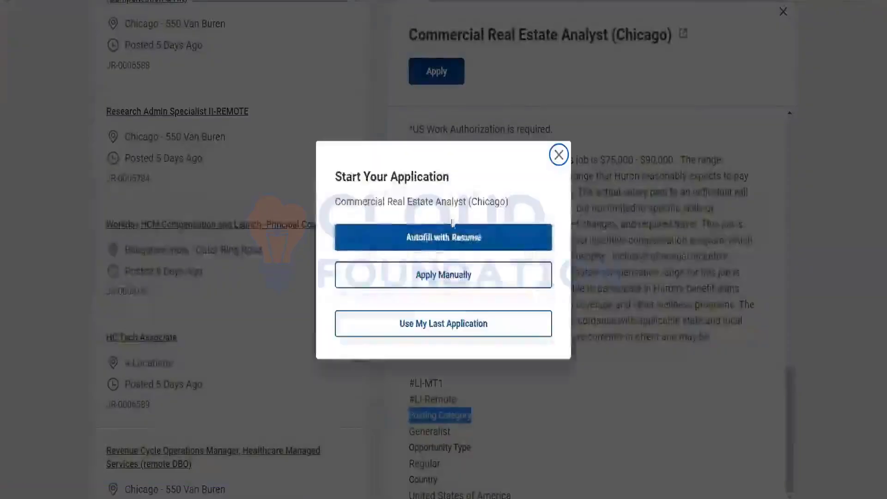
click(448, 275)
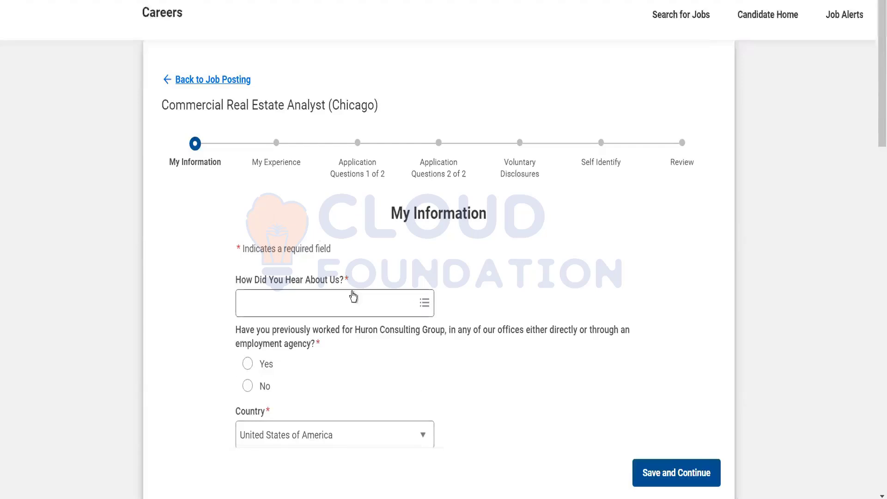
scroll(876, 34, down, 2)
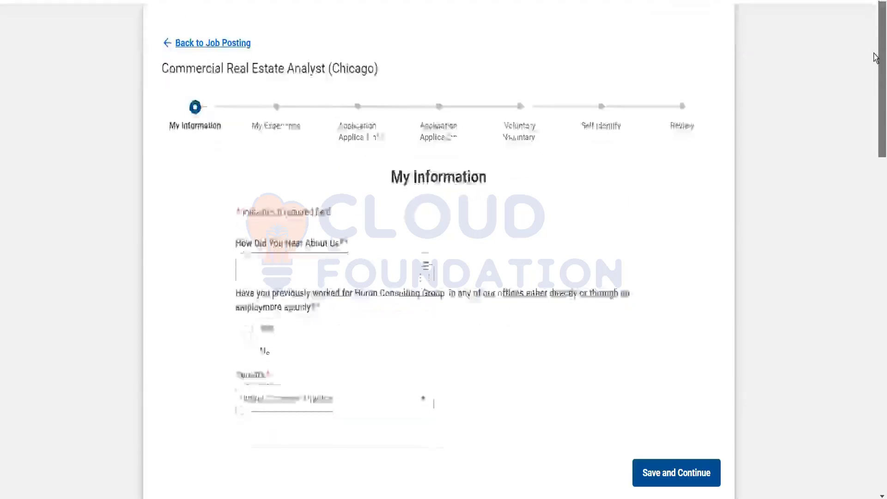
click(330, 225)
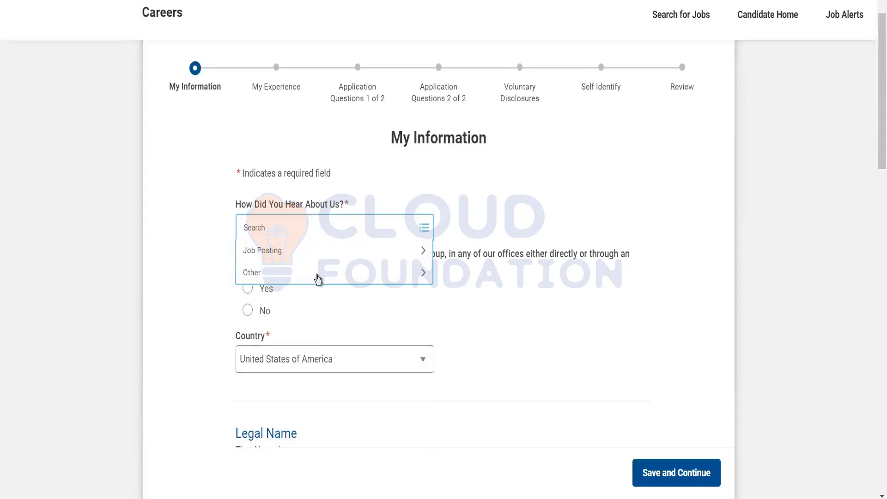
click(512, 180)
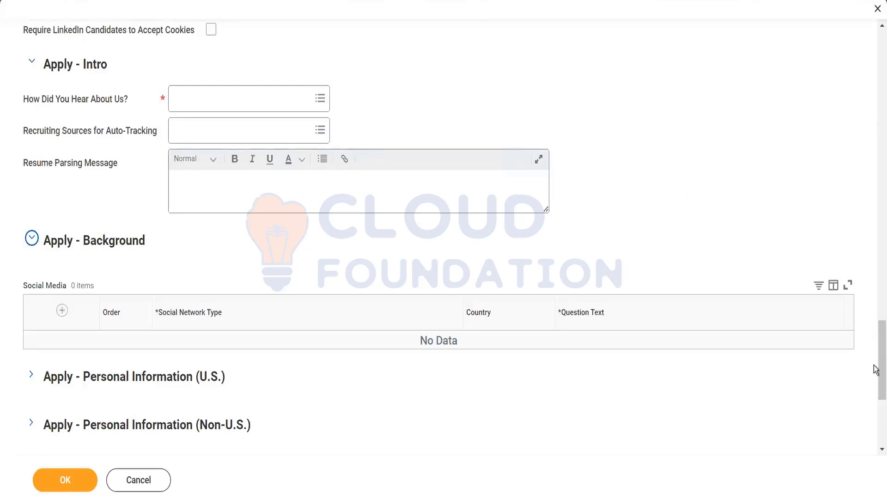
Add a Facebook row to the Social Media table under Apply - Background, leaving its question text empty
drag(876, 361, 874, 391)
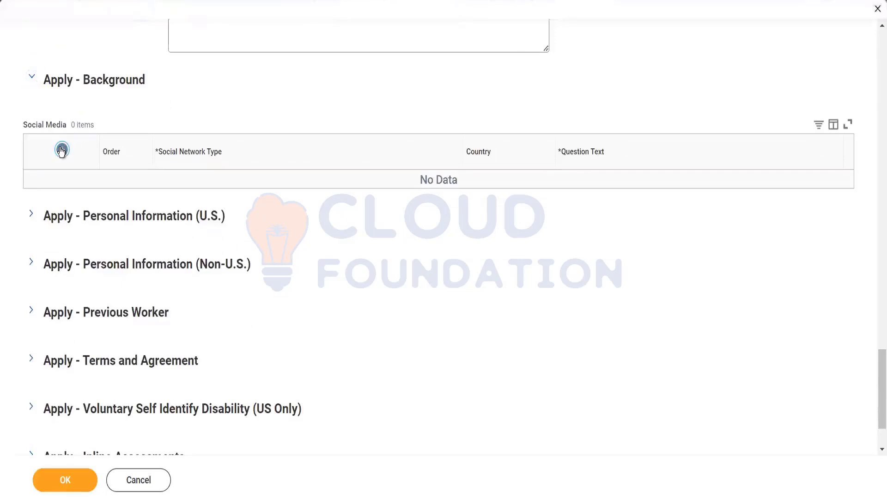
click(61, 149)
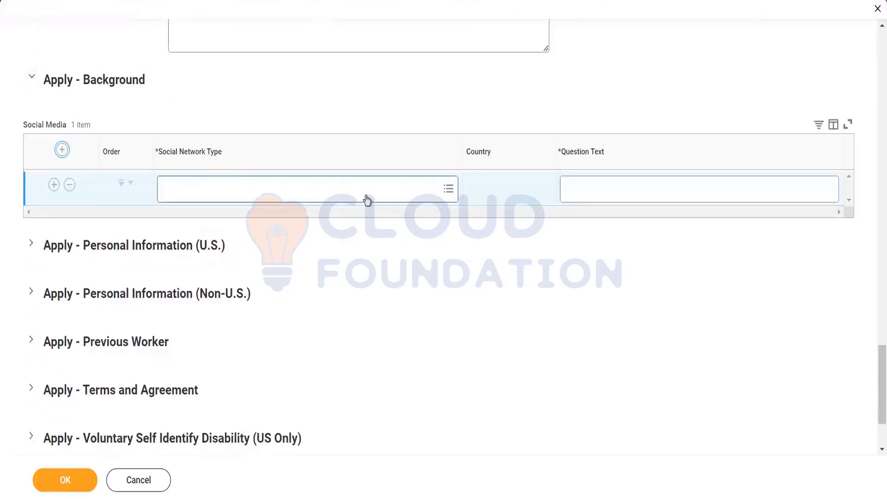
click(615, 193)
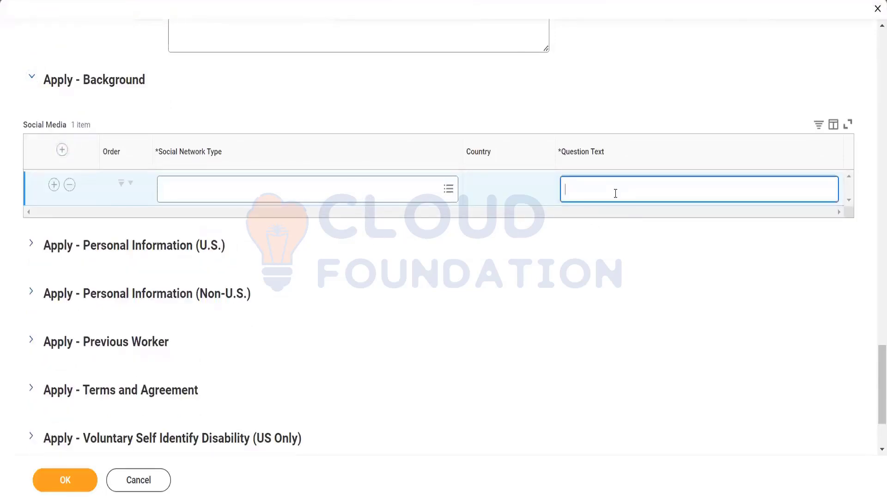
click(342, 194)
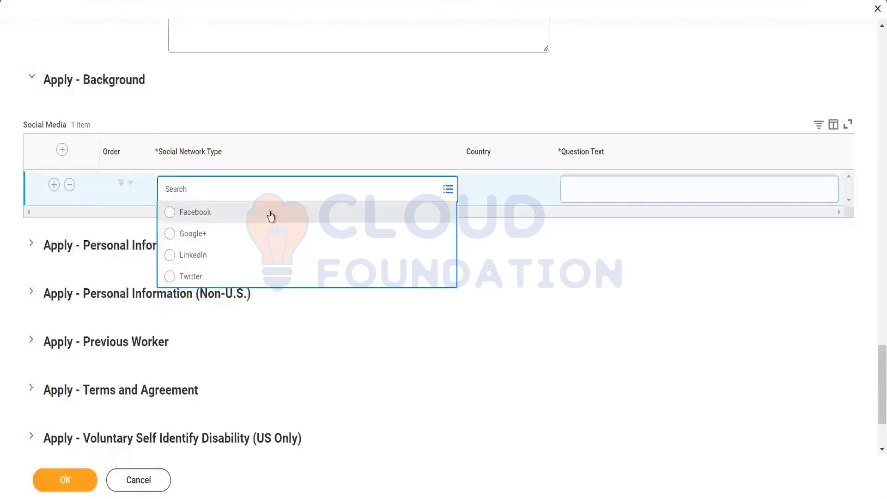
click(267, 213)
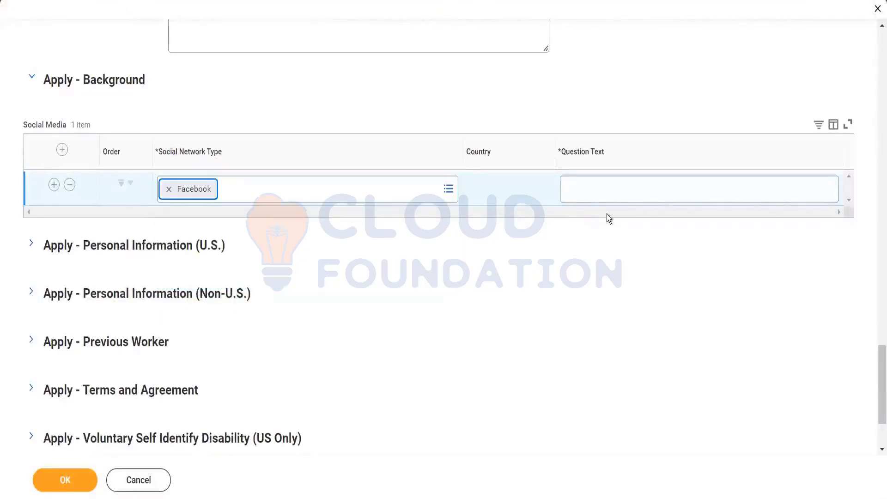
click(596, 187)
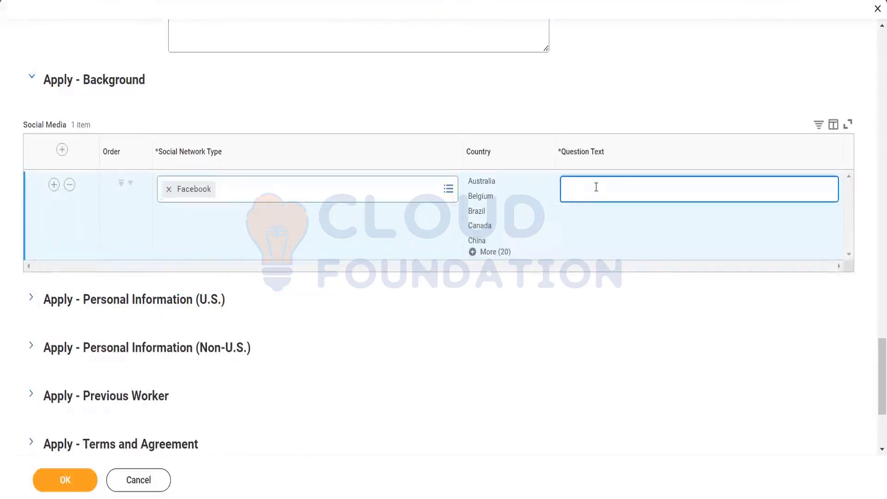
Add a LinkedIn row to the Social Media table, leaving its question text empty
click(61, 150)
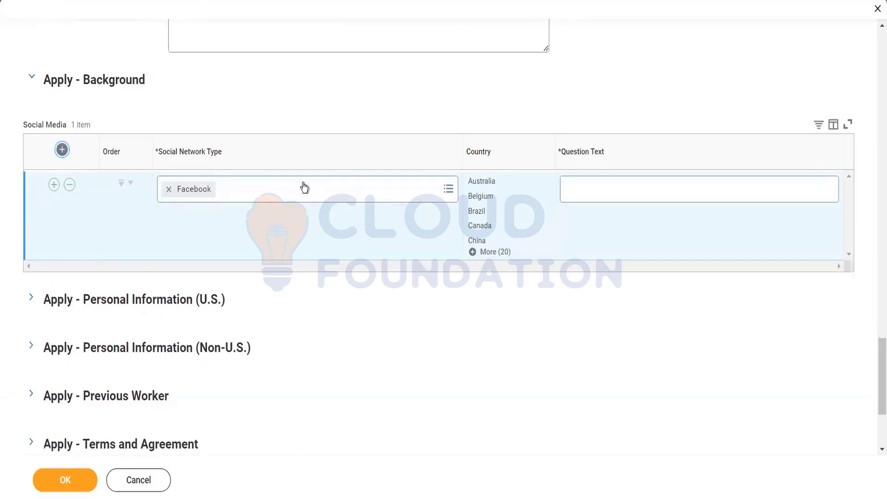
click(262, 189)
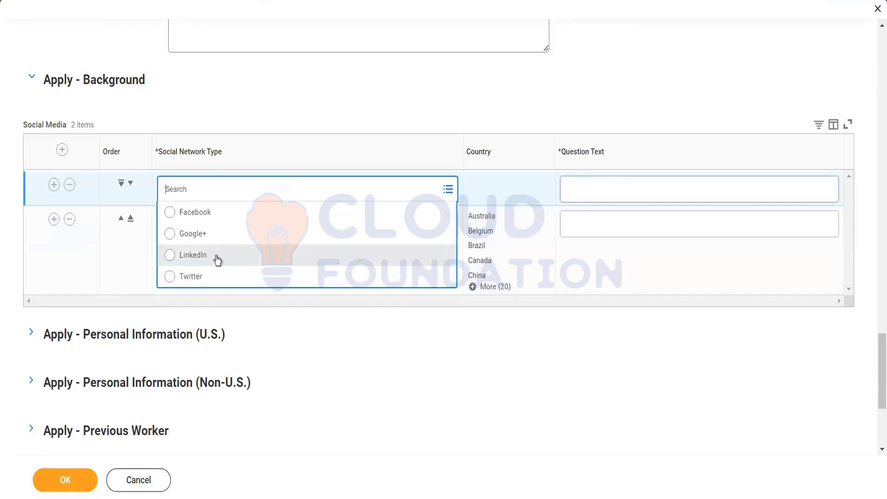
click(217, 261)
click(577, 186)
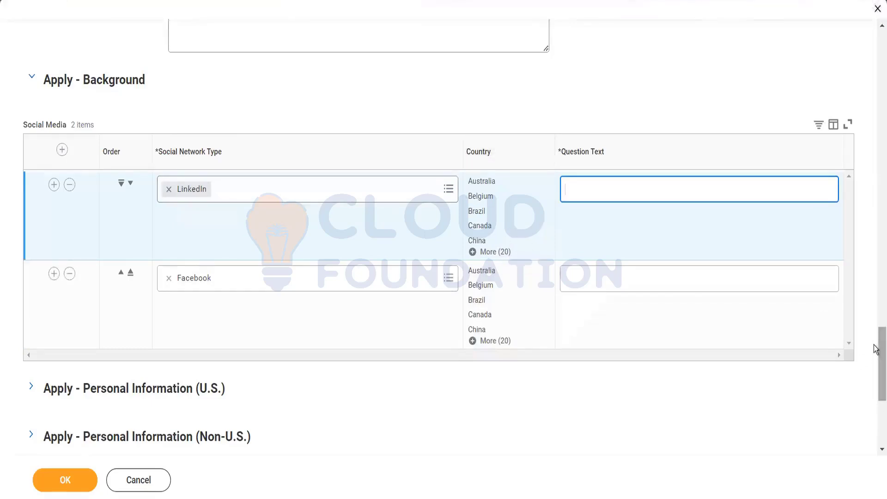
scroll(876, 349, down, 5)
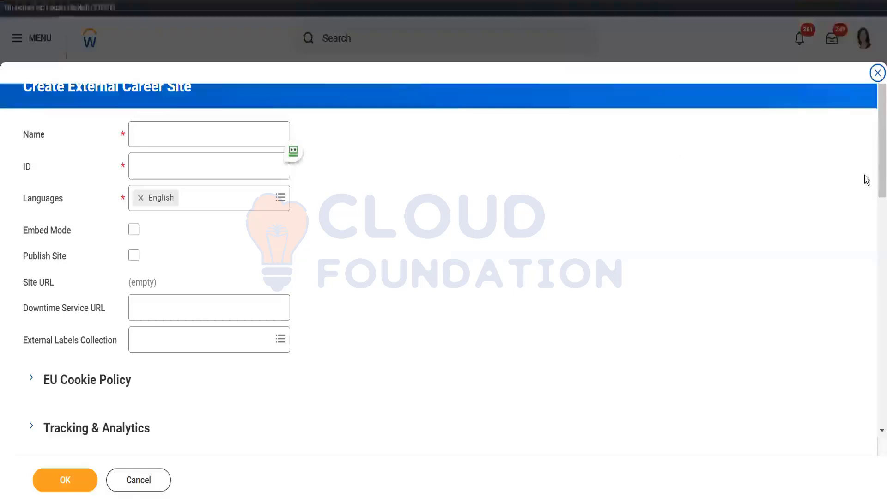
Expand Apply - Personal Information (U.S.) and add a row with United States of America as the job requisition country
drag(877, 154, 876, 342)
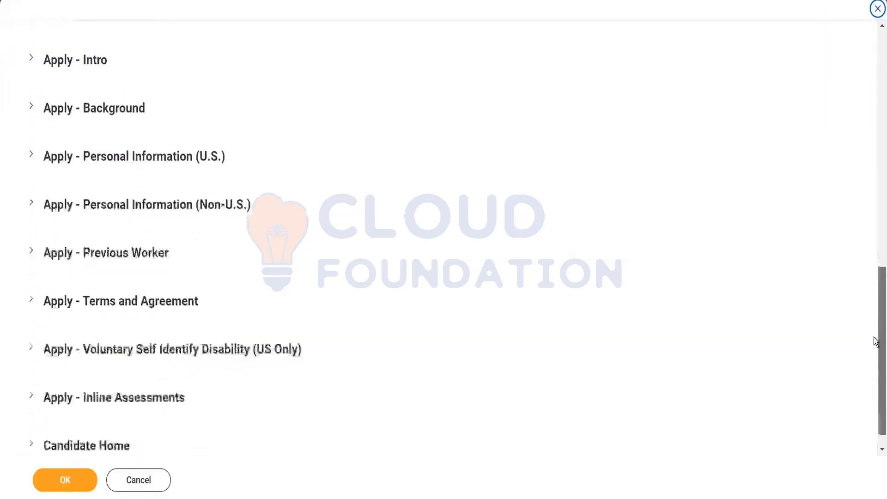
click(31, 153)
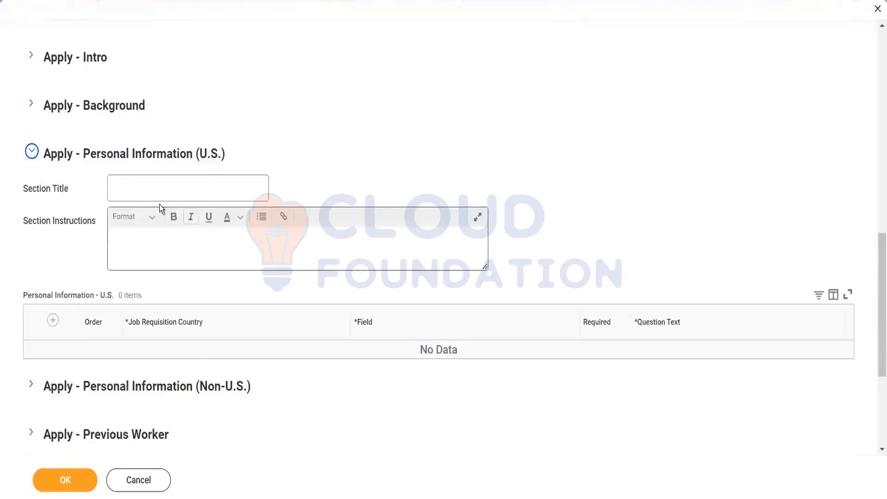
click(53, 321)
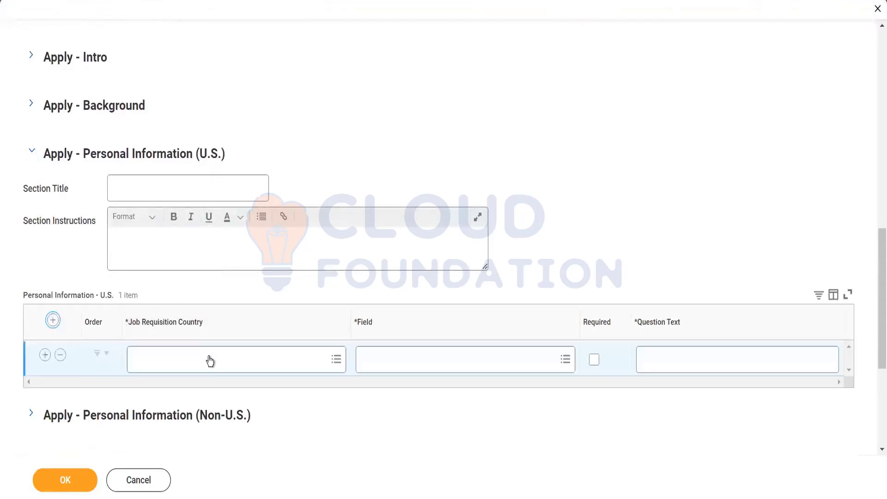
click(208, 356)
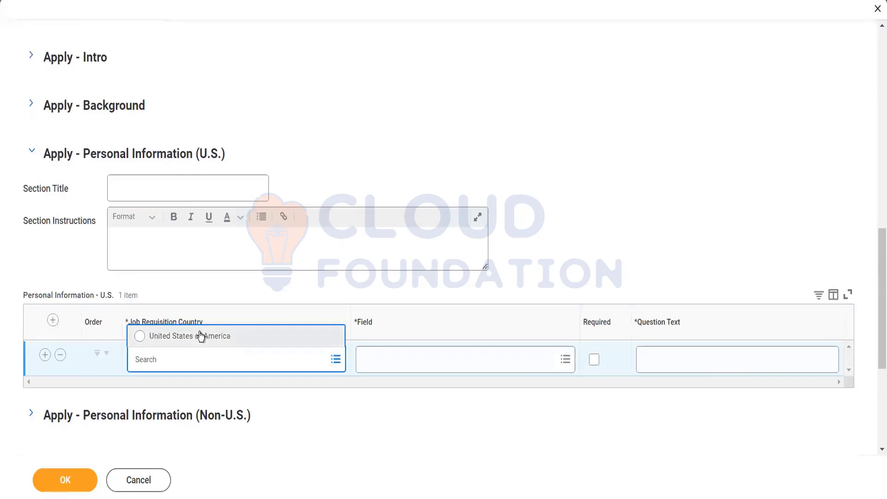
click(203, 338)
Check the Field choices for the U.S. row and compare them with the My Information page of the published careers application
click(449, 368)
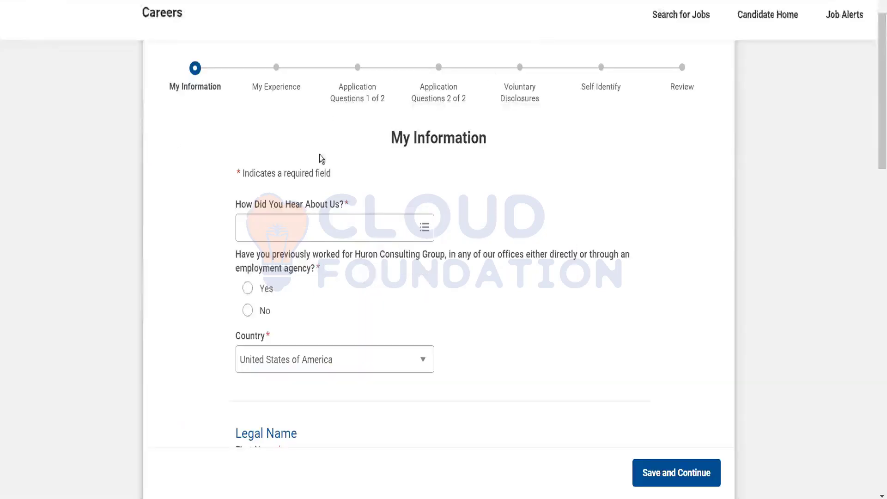
click(685, 475)
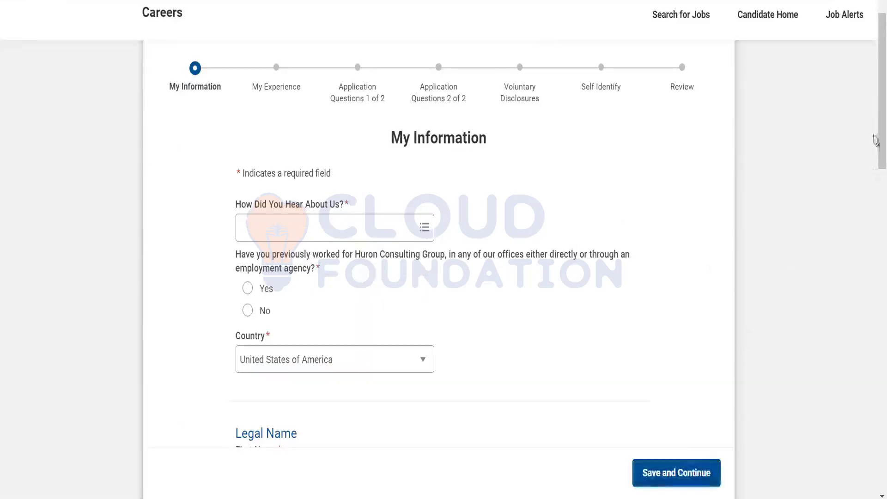
drag(875, 131, 857, 52)
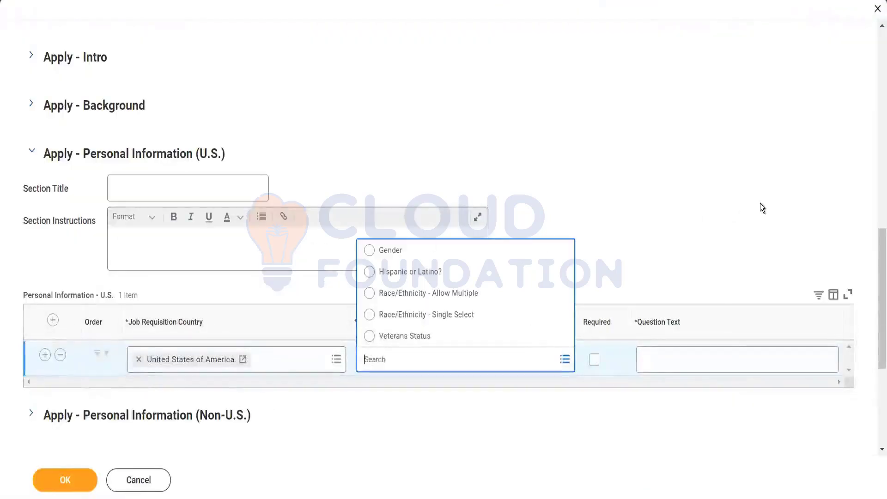
click(760, 203)
Expand Apply - Personal Information (Non-U.S.) and add a row with India as the job requisition country
drag(880, 283, 880, 388)
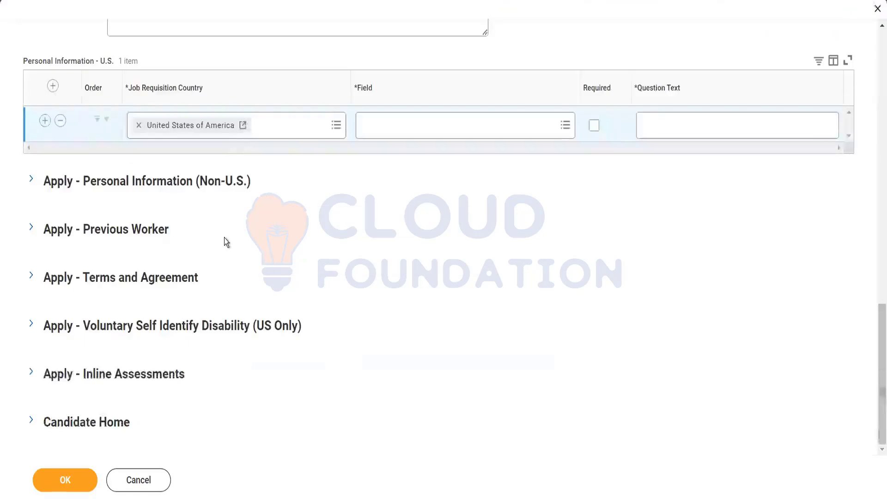
click(31, 181)
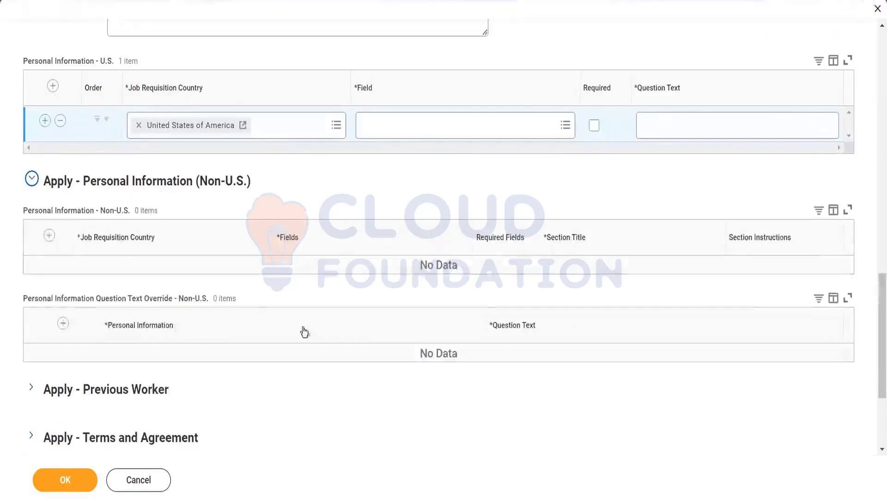
click(49, 237)
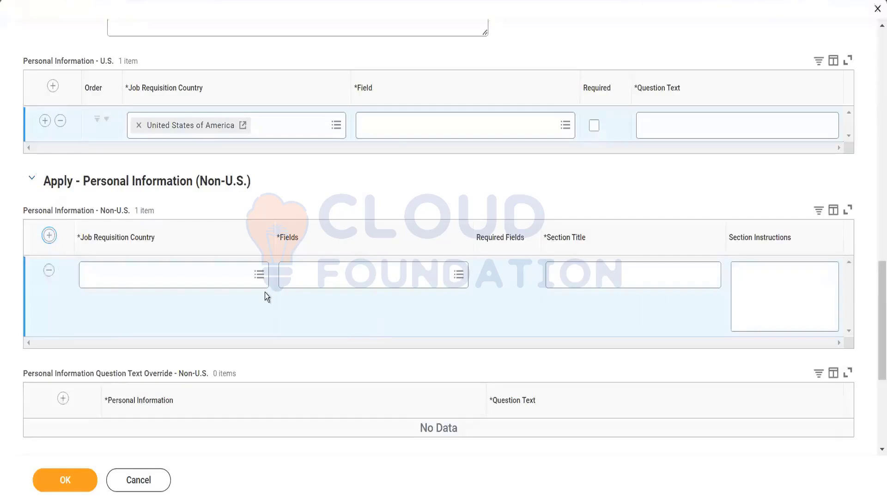
click(458, 275)
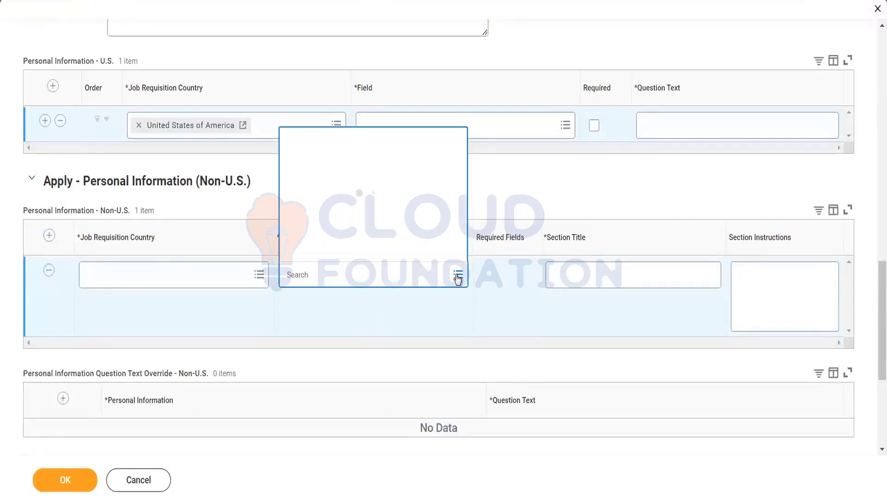
click(397, 249)
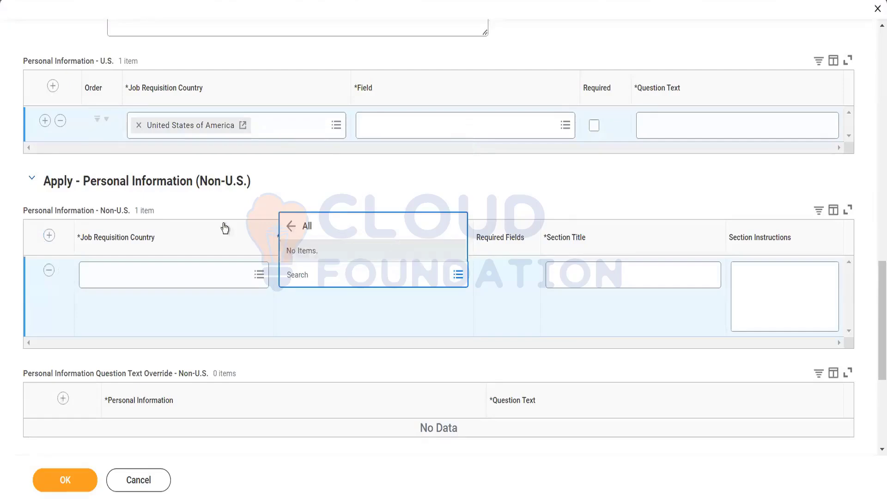
click(168, 274)
text(india)
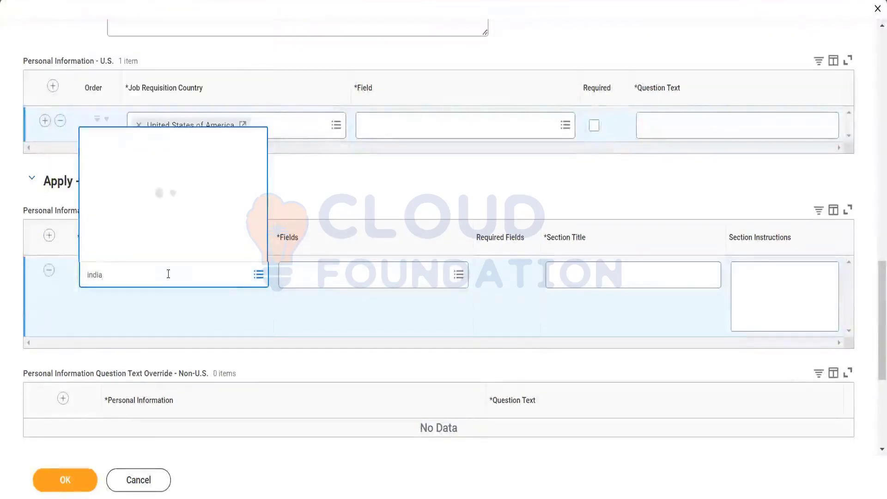
click(193, 230)
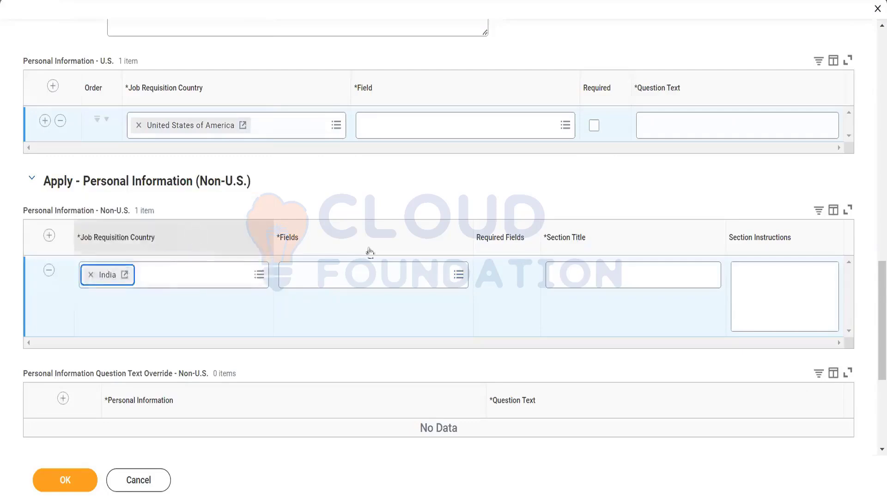
Check which Fields choices are offered for the India row, without selecting any
click(356, 275)
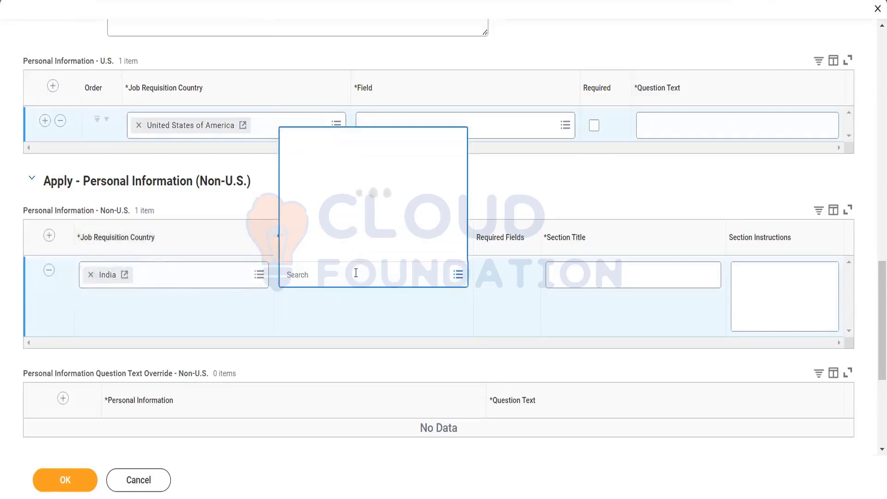
click(341, 251)
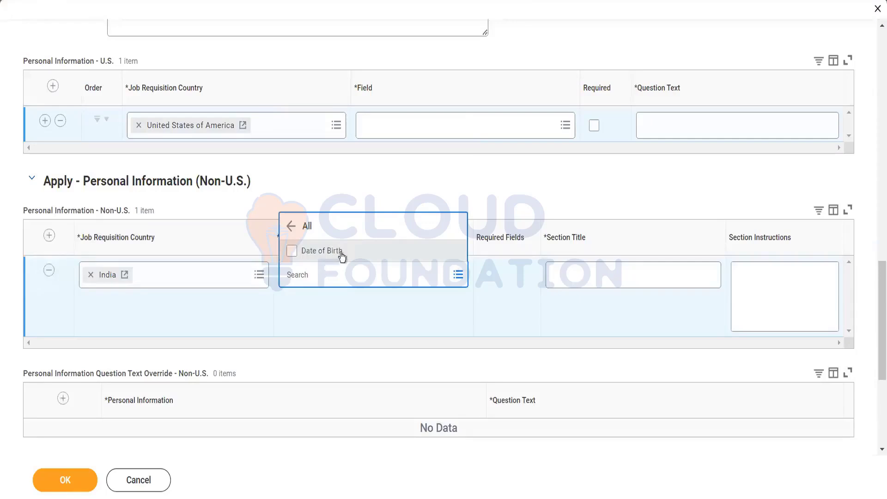
click(876, 332)
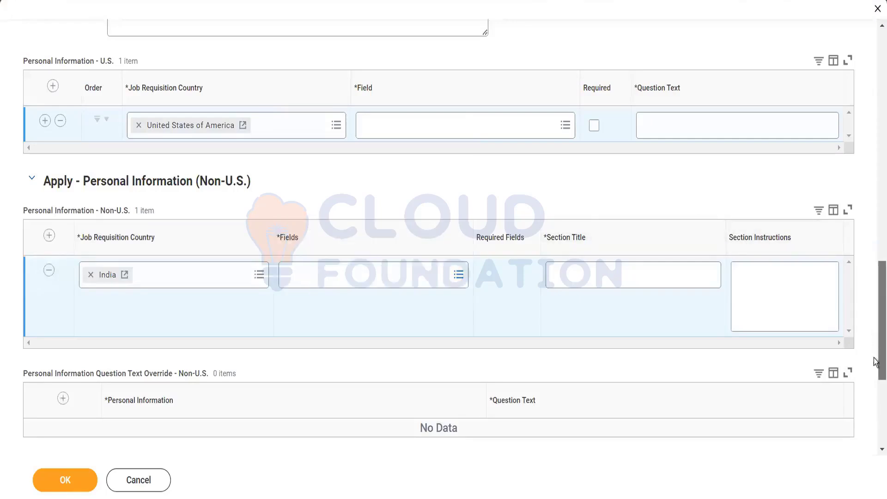
Add a Personal Information Question Text Override - Non-U.S. row, review the personal information choices and select Gender
scroll(877, 360, down, 3)
click(63, 286)
click(261, 325)
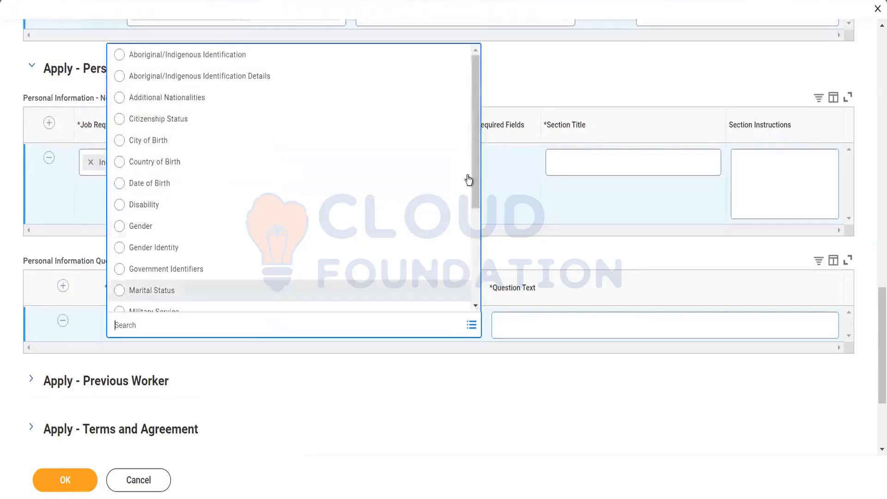
drag(474, 155, 476, 313)
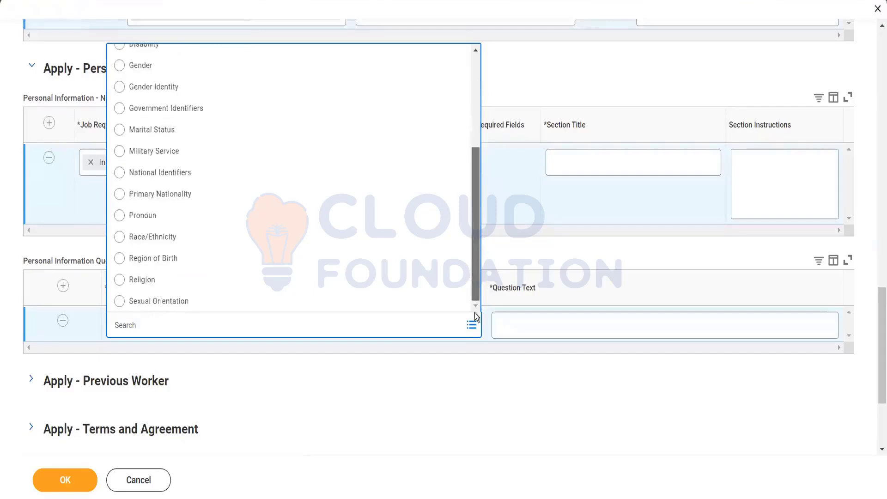
drag(469, 206, 480, 84)
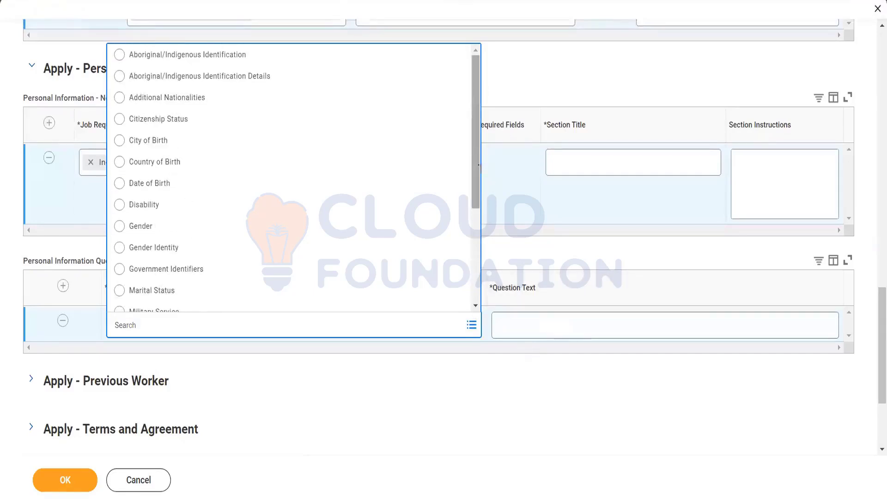
drag(478, 157, 478, 324)
drag(472, 273, 480, 148)
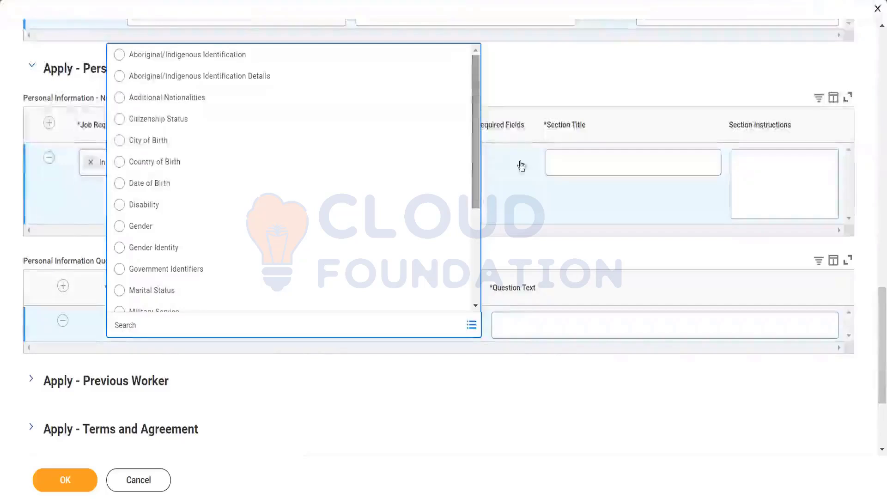
click(289, 230)
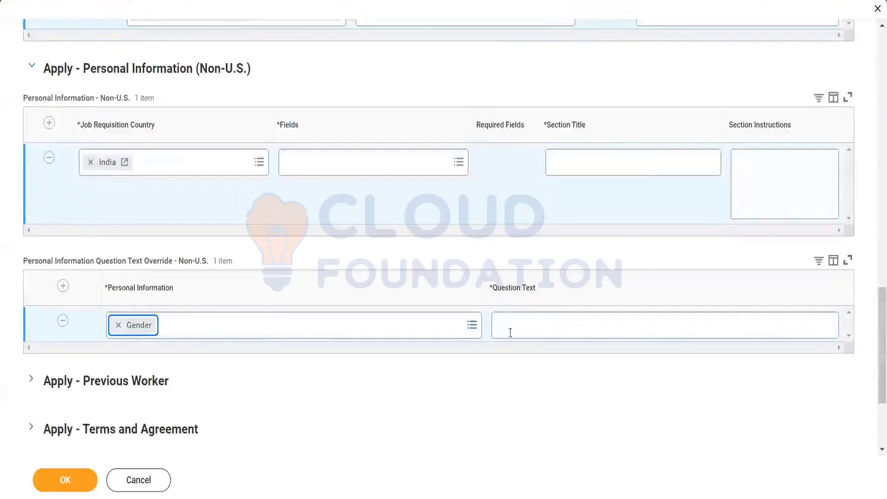
Check the Gender override row's Question Text field and the other Personal Information choices available for it
click(518, 332)
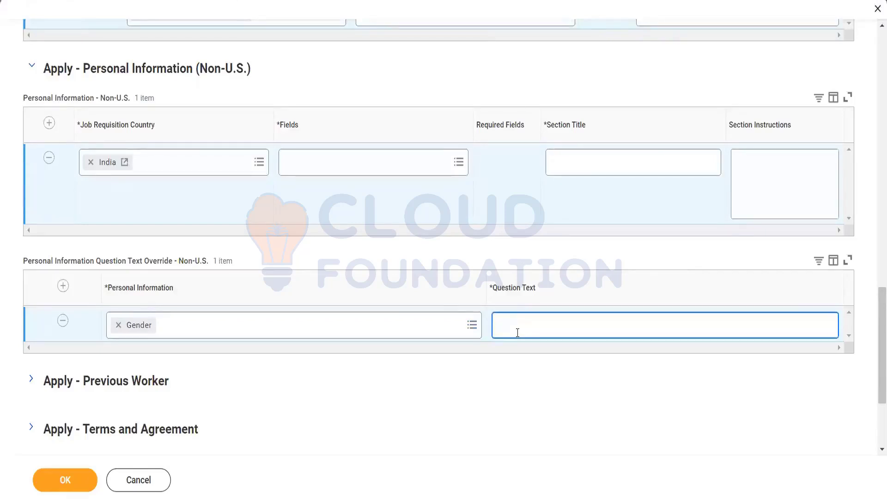
click(473, 325)
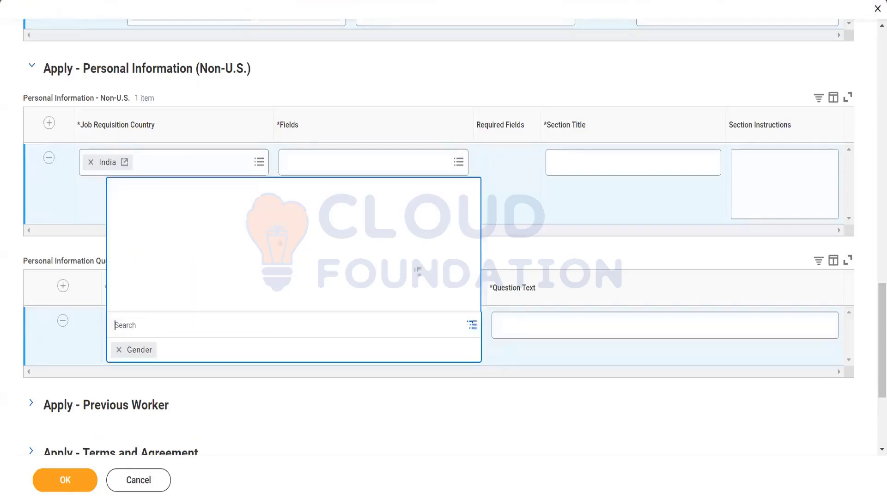
drag(475, 134, 472, 216)
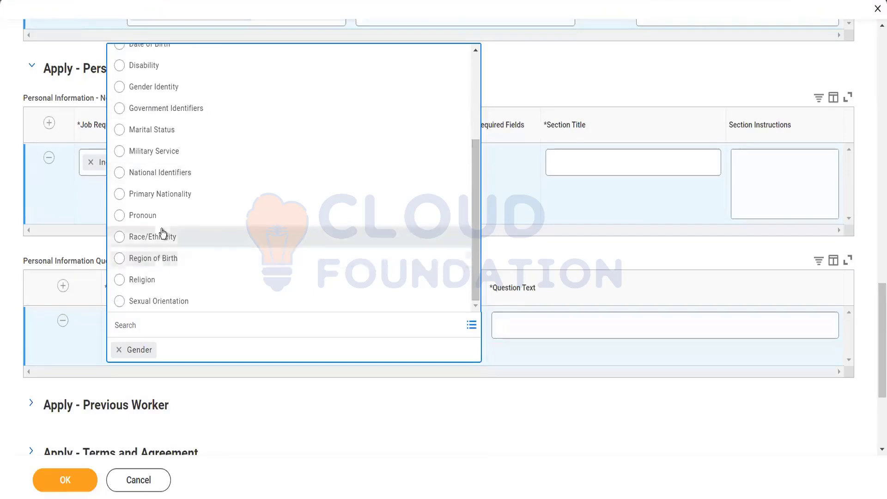
Remove the Gender row from the Personal Information Question Text Override - Non-U.S. table
click(323, 391)
click(63, 321)
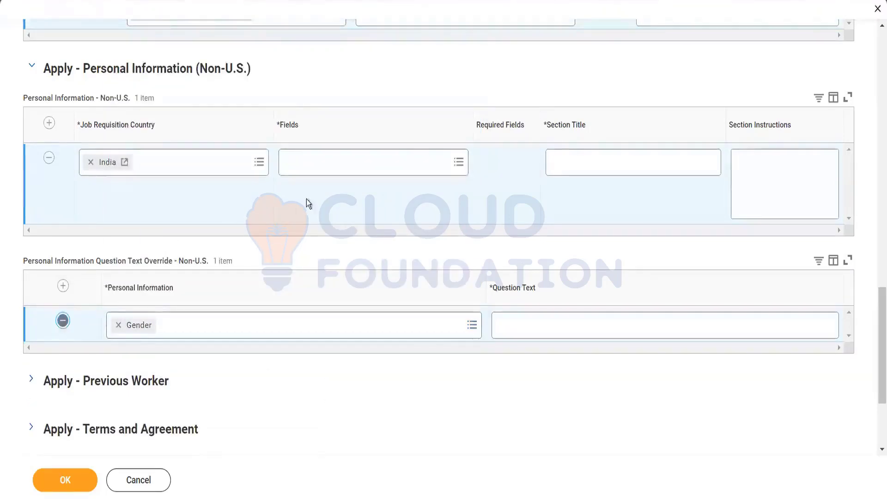
Compare the Fields choices offered for the India row with the field choices for the United States of America row, selecting none
click(459, 163)
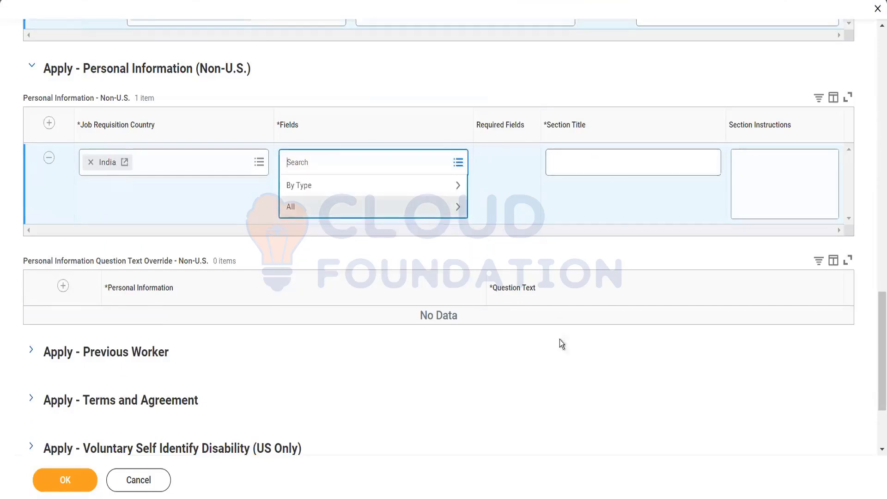
click(567, 362)
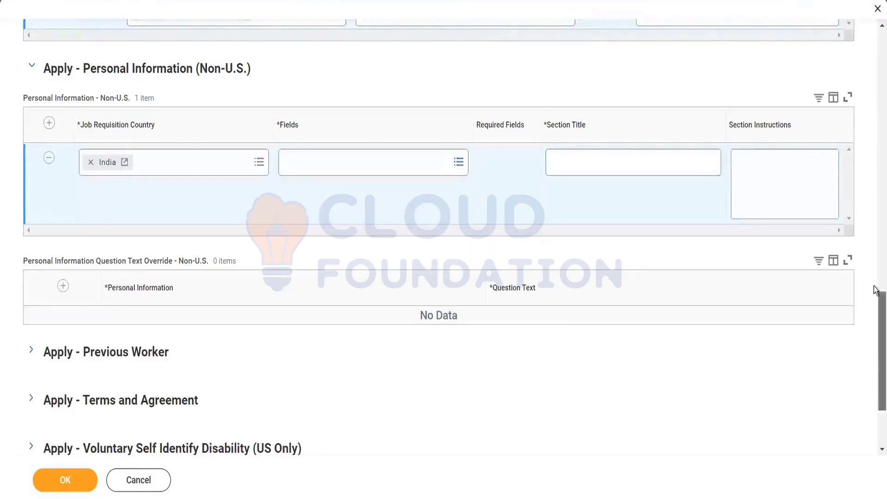
scroll(876, 355, up, 6)
click(567, 300)
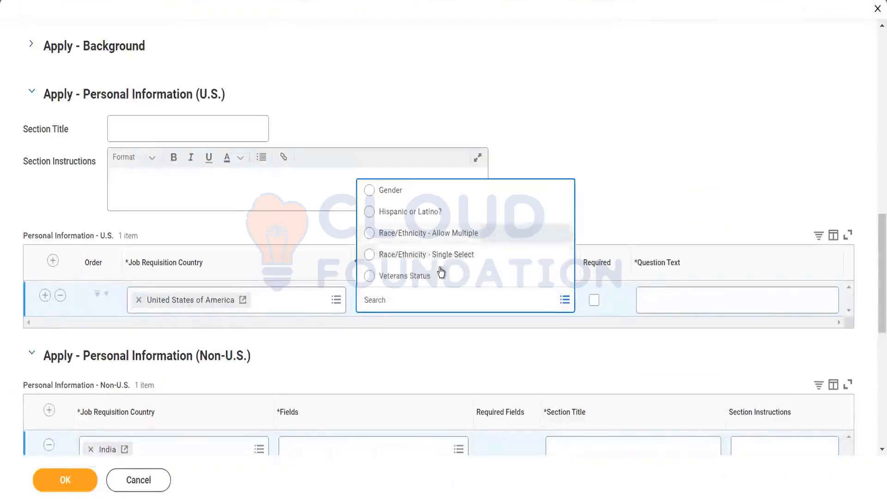
click(620, 159)
Expand Apply - Previous Worker, enable previous worker verification and add a row to Previous Worker Questions
drag(875, 265, 878, 376)
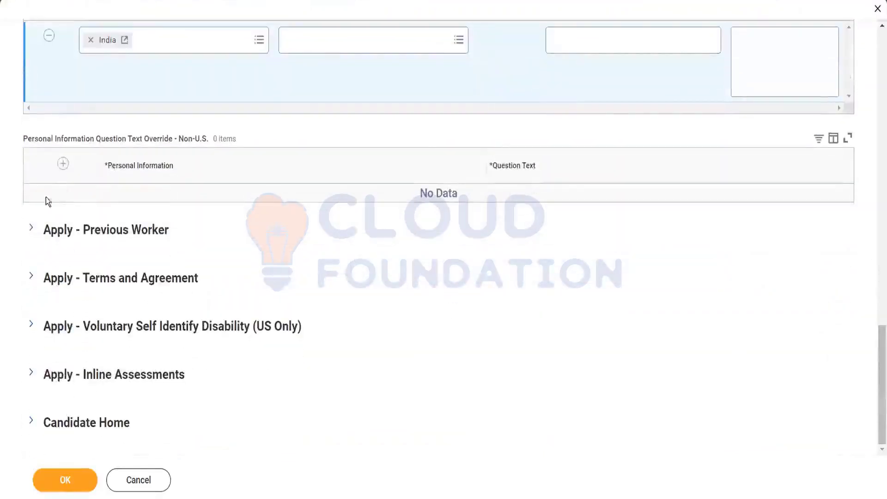
click(32, 229)
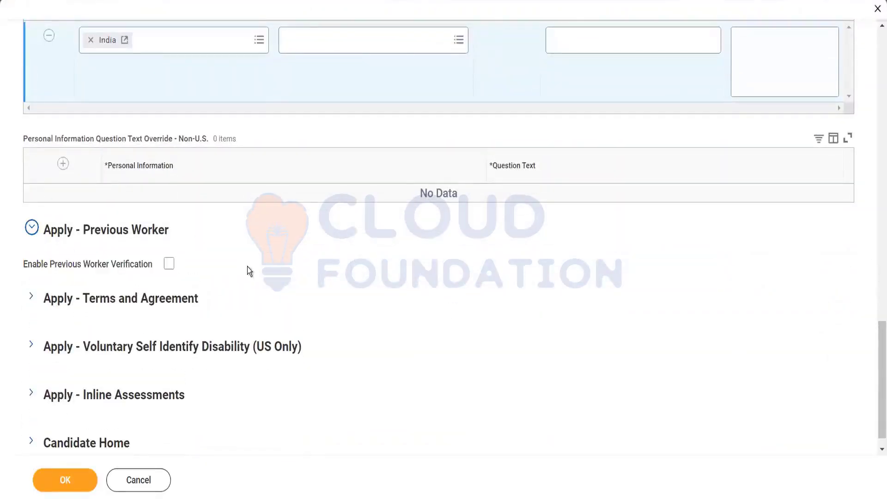
click(169, 267)
scroll(350, 266, down, 3)
click(64, 235)
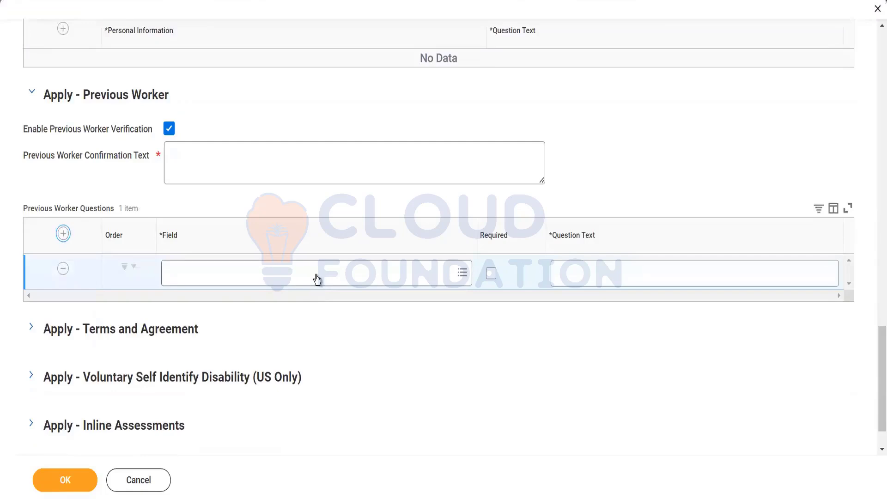
Check the Field choices offered for the new Previous Worker Questions row, without selecting any
click(317, 275)
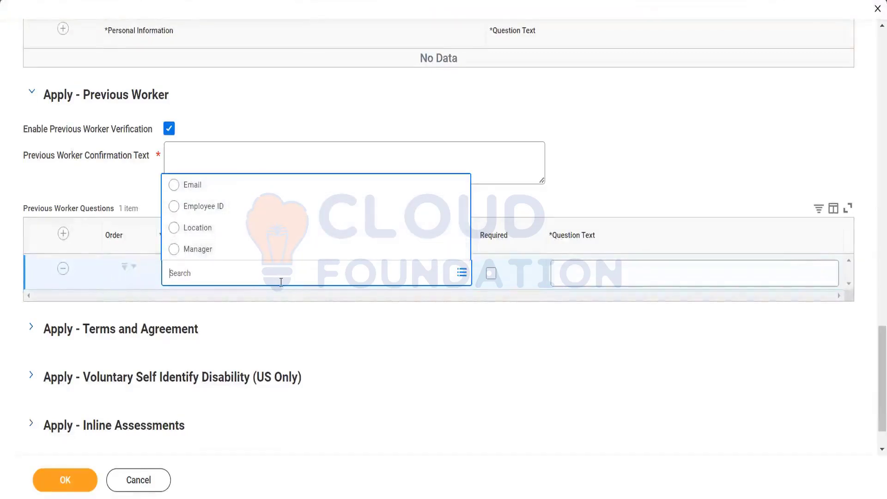
click(367, 328)
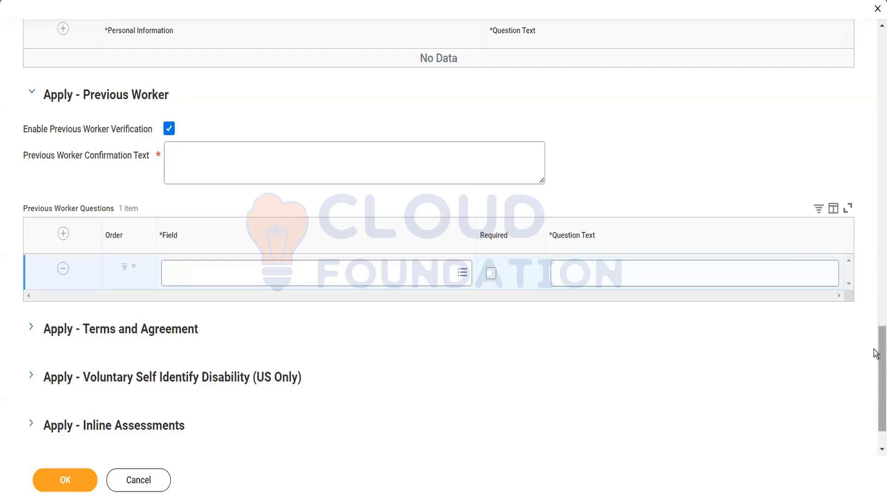
scroll(876, 353, down, 2)
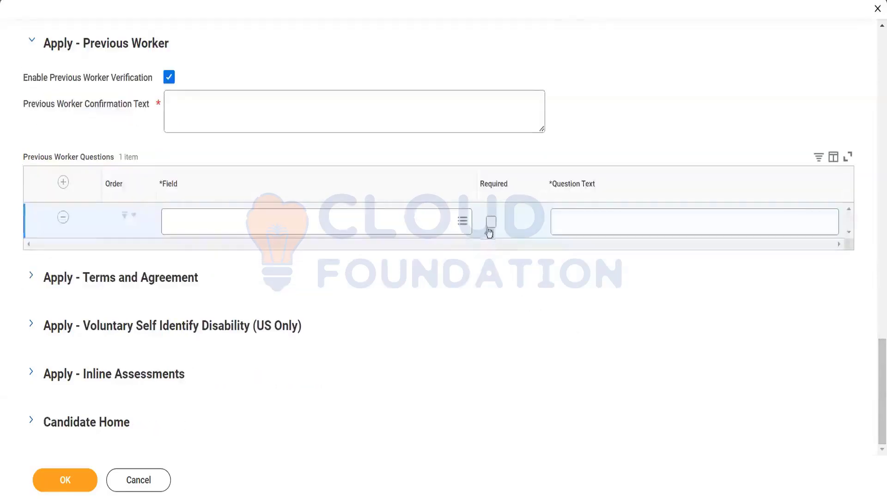
Expand Apply - Terms and Agreement and review its terms and conditions, Candidate Consent and Apply Confirmation Message fields
click(32, 276)
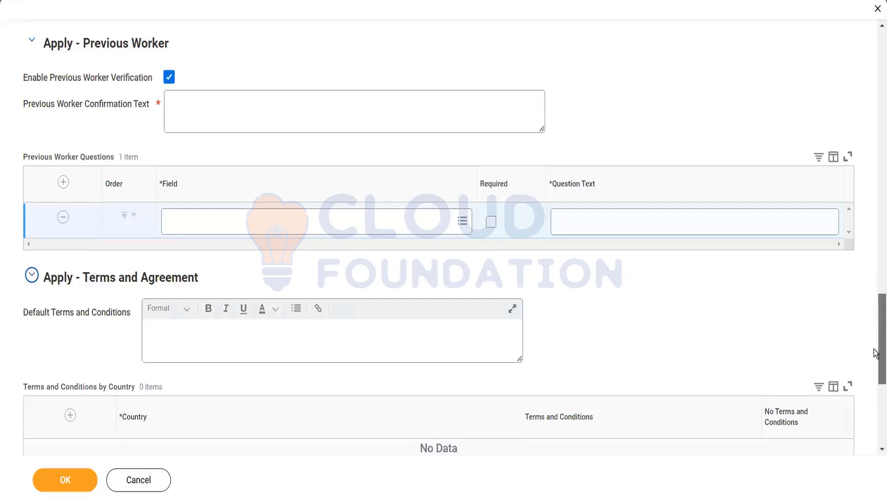
scroll(876, 354, down, 3)
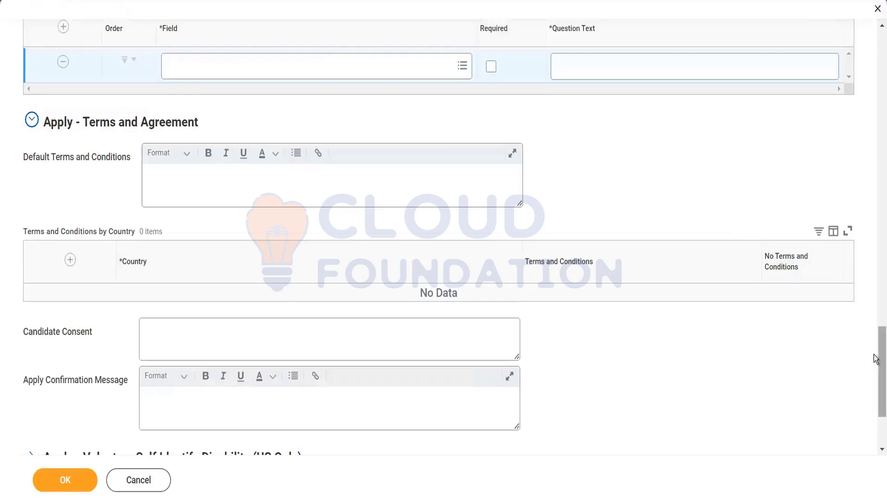
click(876, 430)
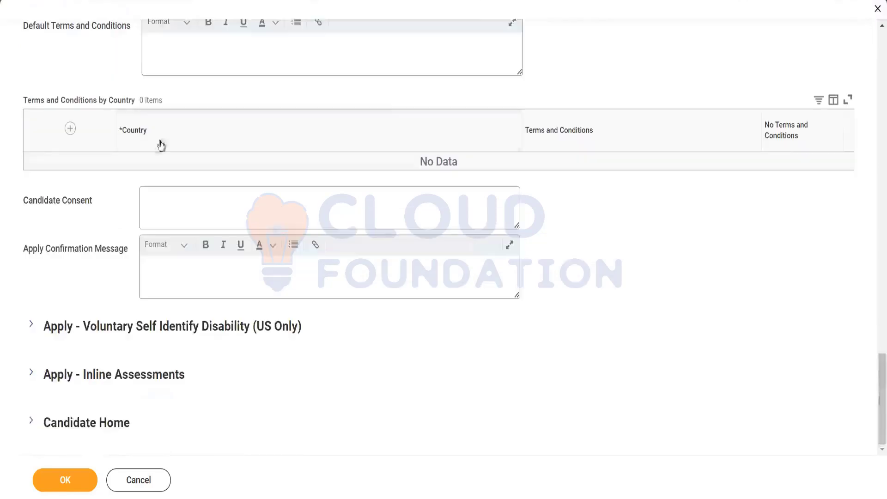
click(178, 198)
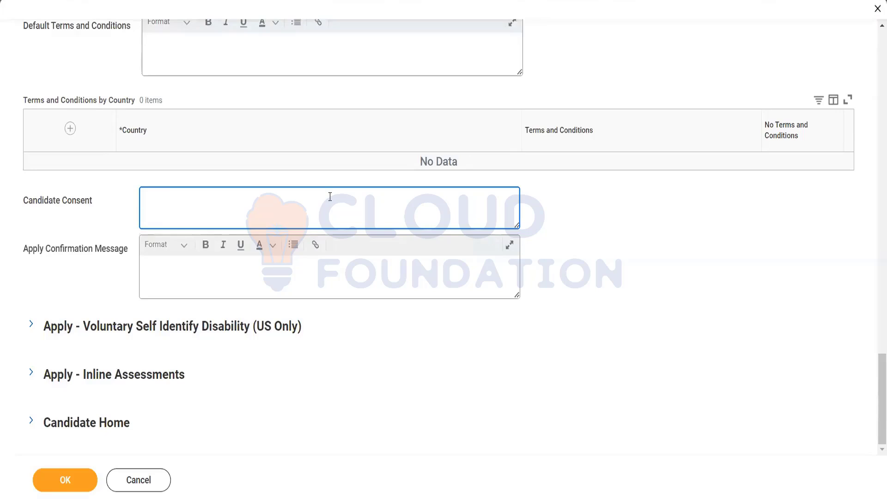
click(228, 280)
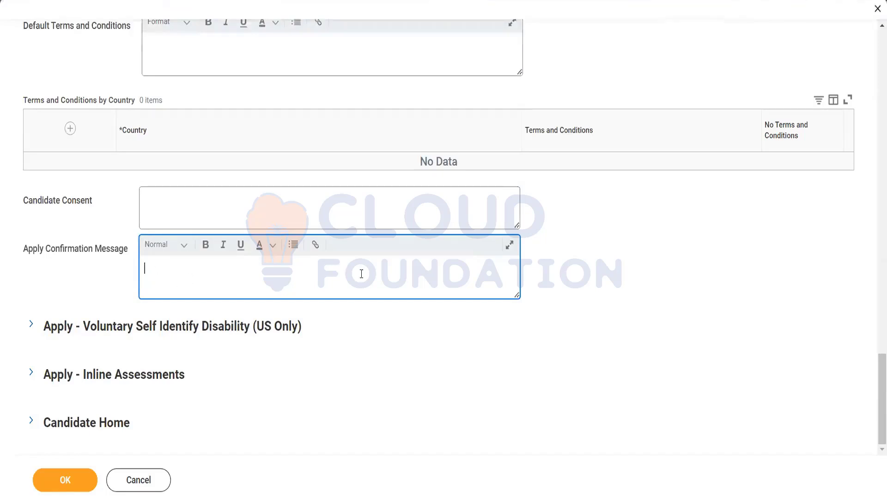
Expand Apply - Voluntary Self Identify Disability (US Only), try the include and require completion options, and turn inclusion back off
click(31, 325)
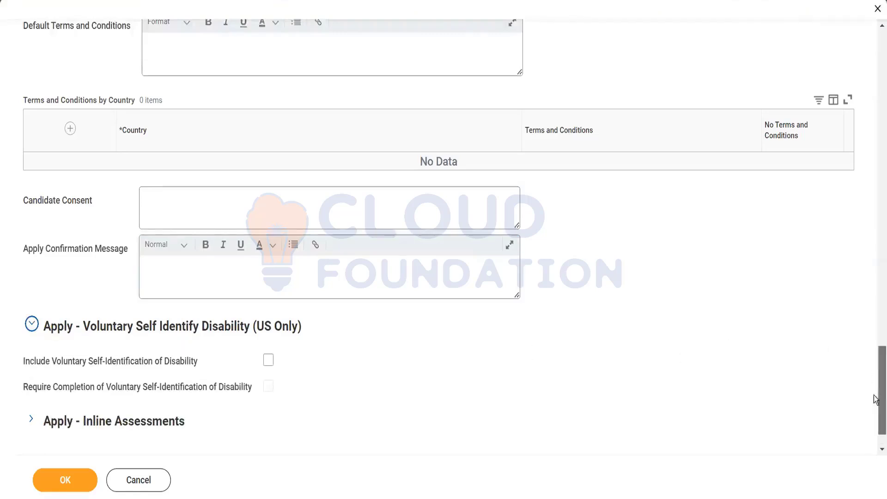
drag(876, 377, 877, 421)
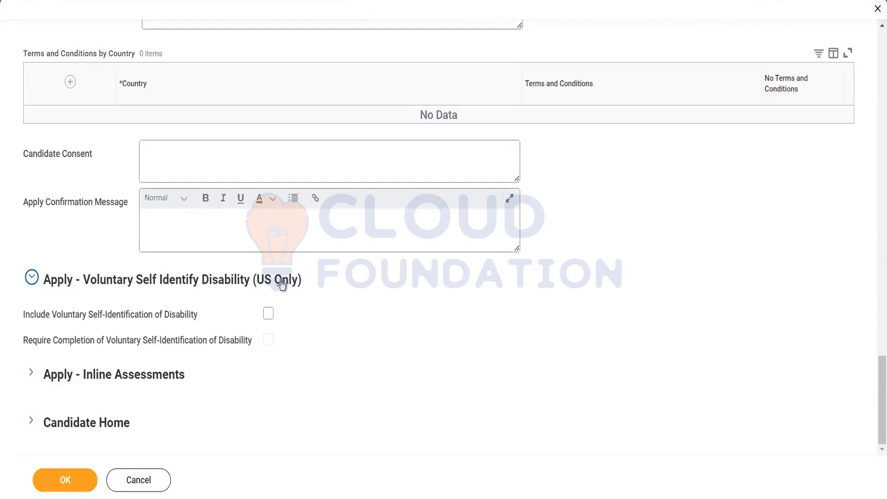
click(269, 313)
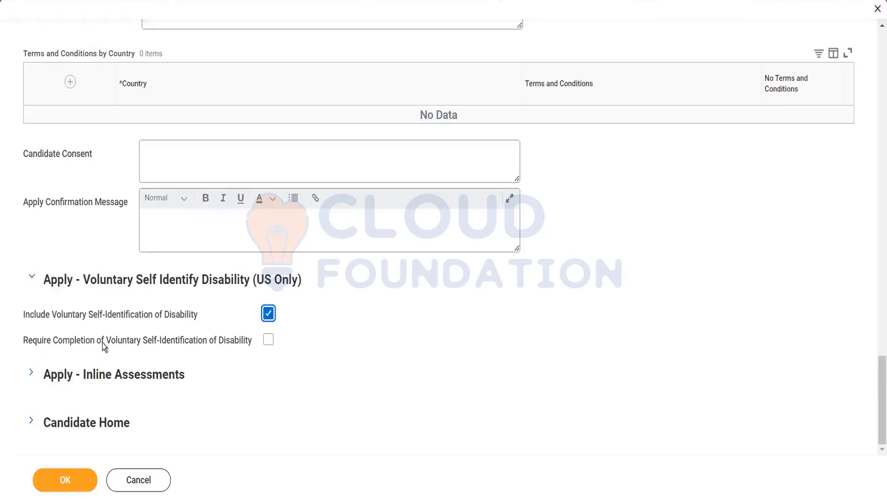
click(267, 341)
click(267, 341)
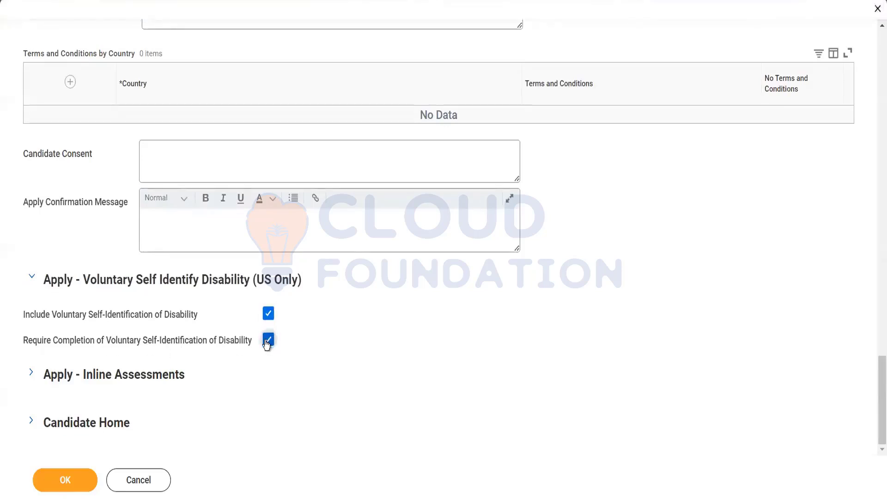
click(268, 314)
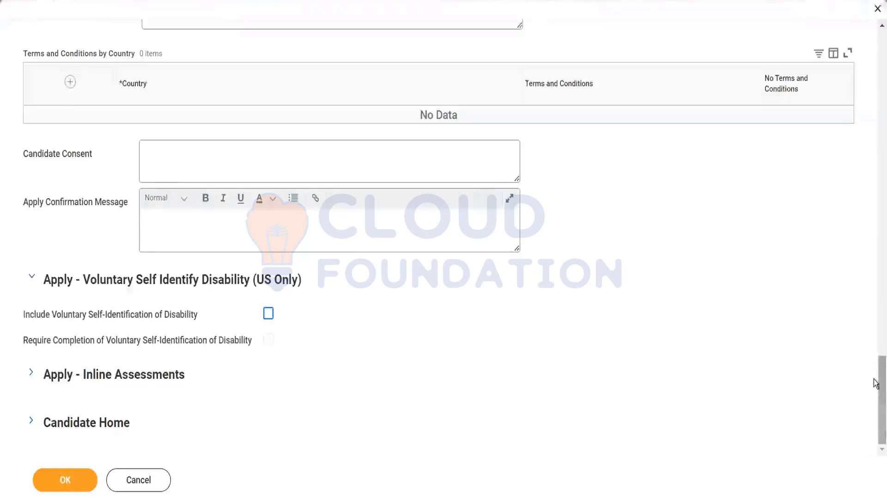
Expand Apply - Inline Assessments and look at its Inline Assessment Page Message field
click(31, 375)
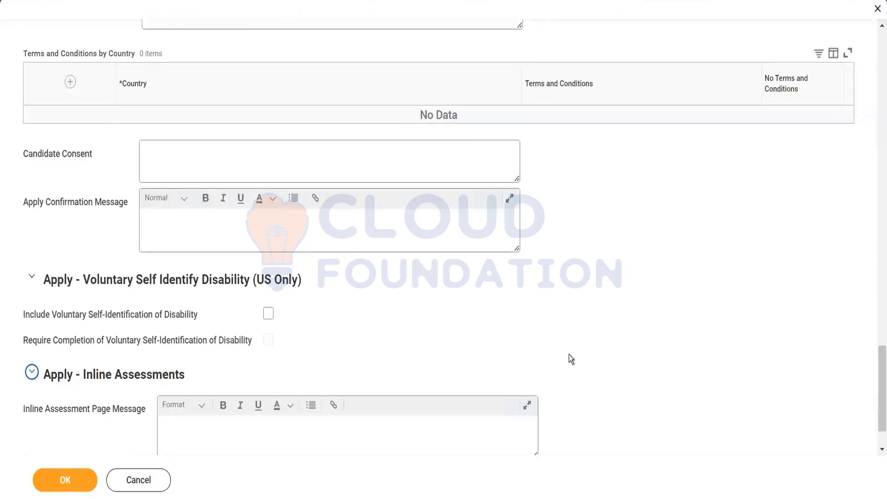
scroll(874, 390, down, 2)
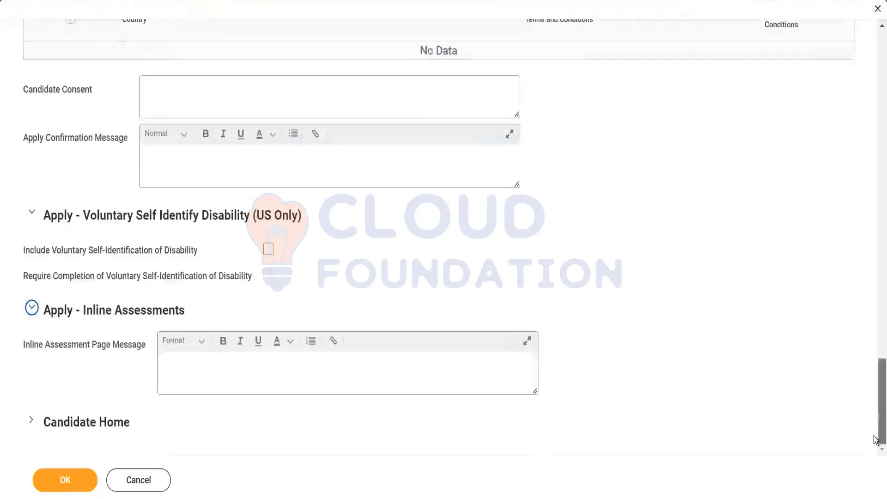
click(272, 379)
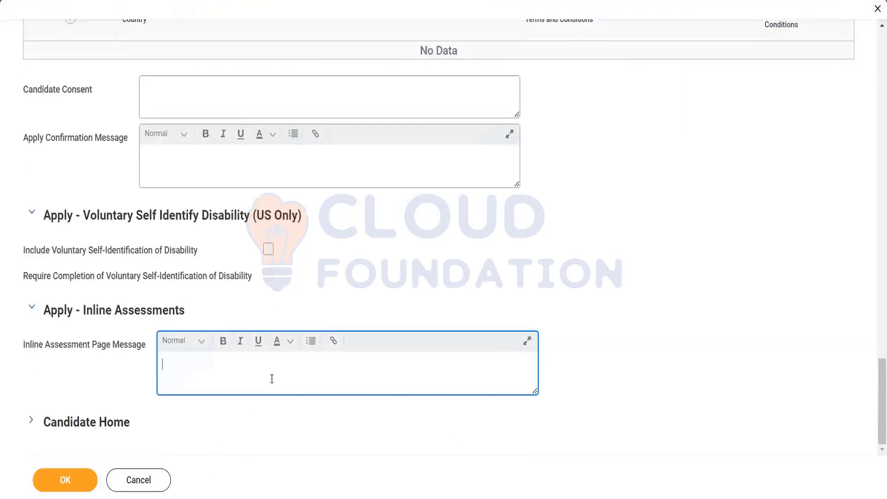
Expand Candidate Home and compare its sidebar and intro text settings with the Candidate Home page on the published Huron careers site
click(32, 423)
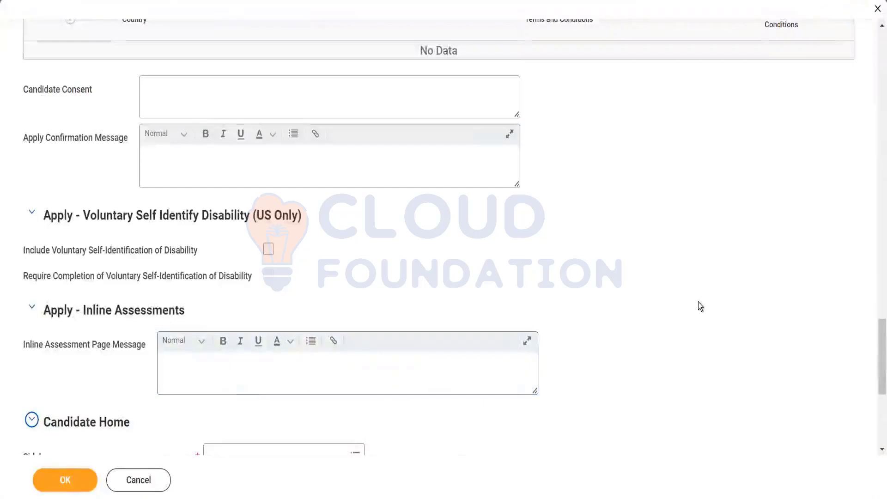
scroll(877, 418, down, 5)
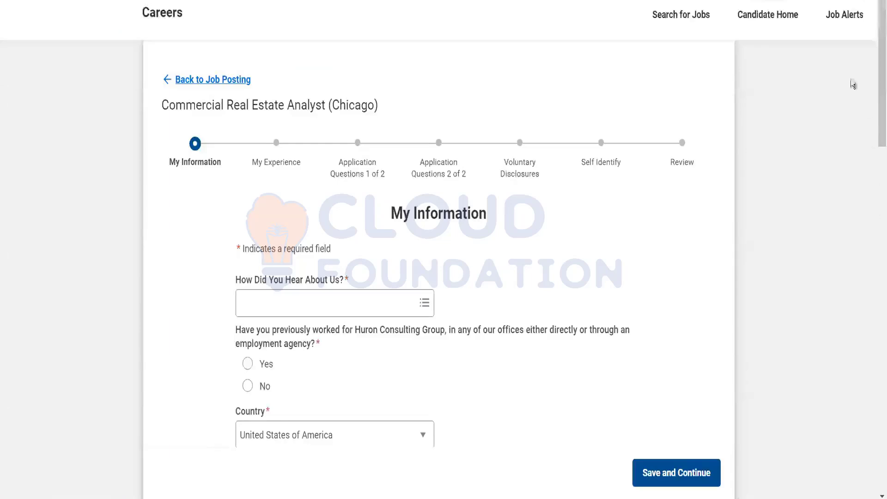
click(764, 22)
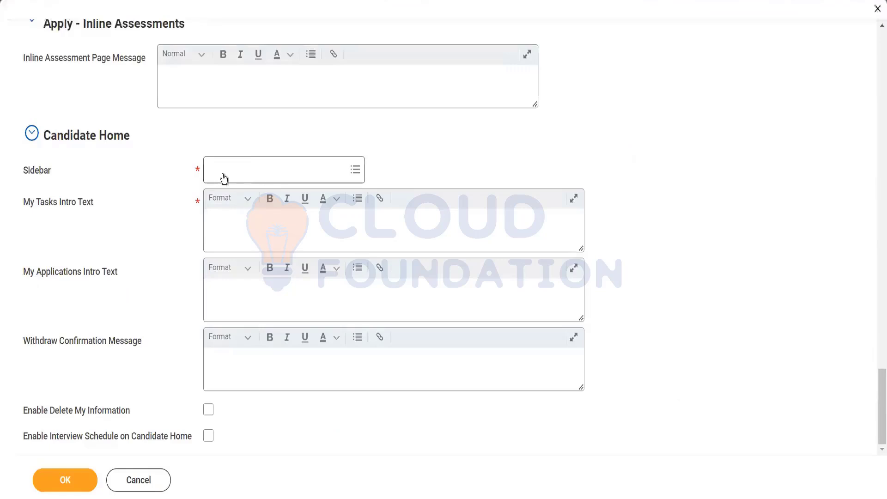
click(246, 232)
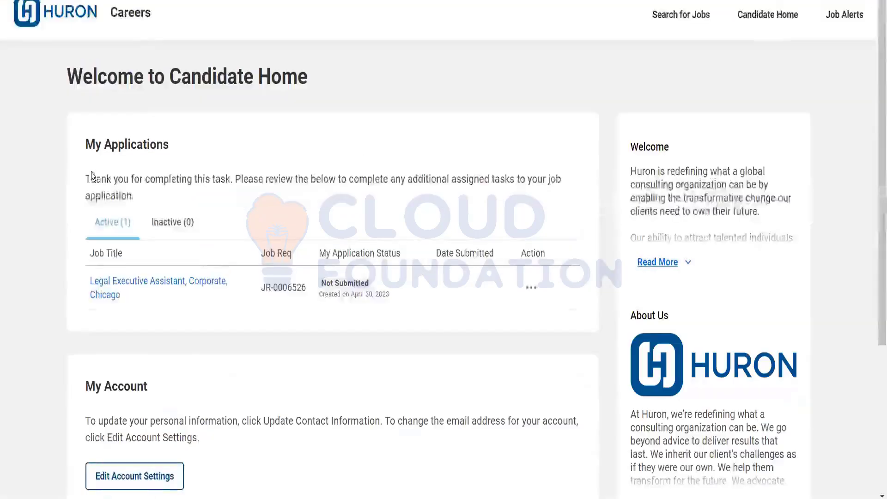
drag(85, 178, 163, 194)
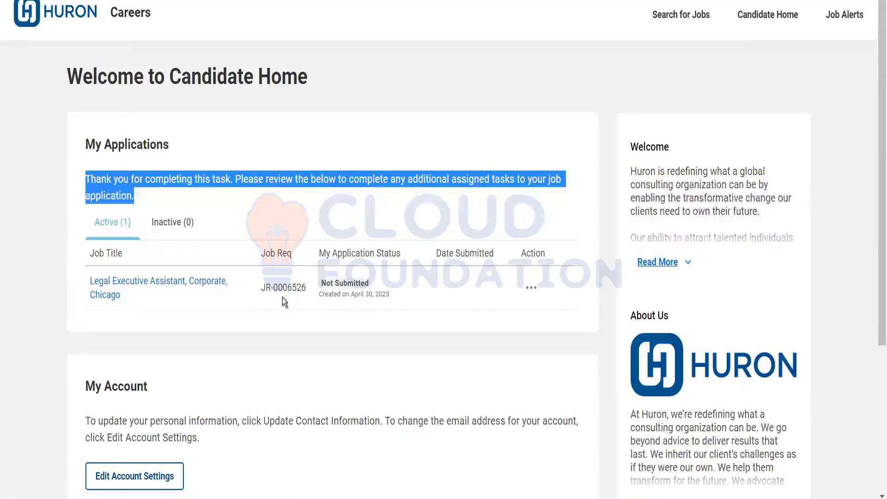
Check which actions are available for the Legal Executive Assistant, Corporate, Chicago application, without choosing one
click(531, 289)
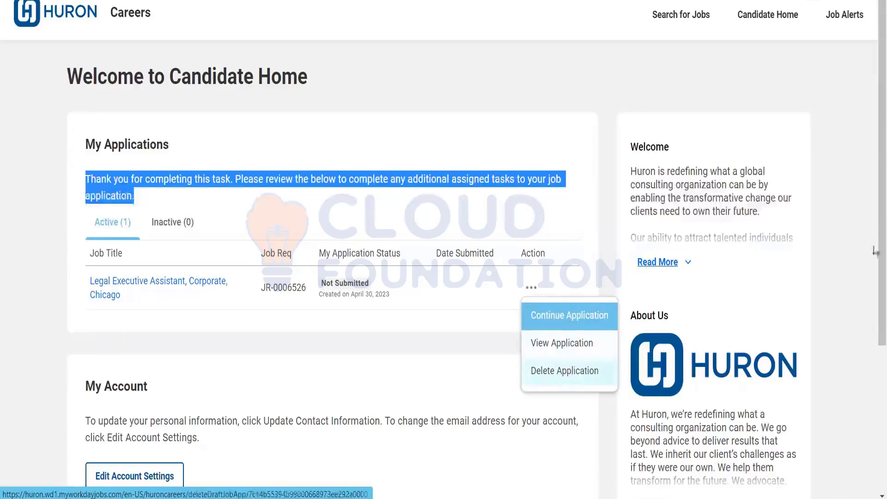
click(847, 213)
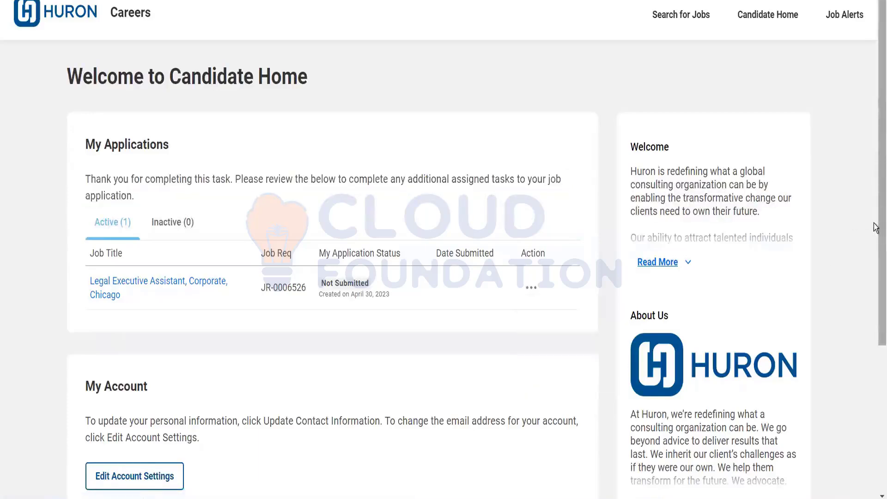
Open the candidate's account settings and view the Delete My Information page
scroll(876, 301, down, 3)
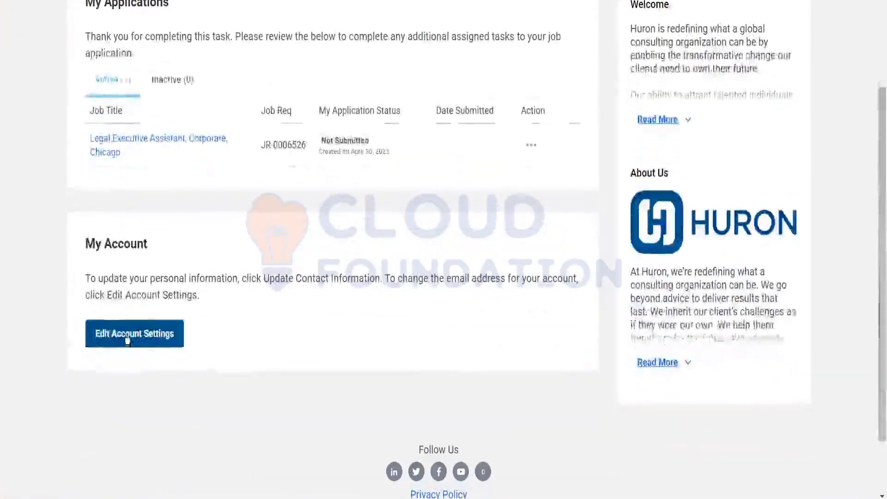
click(127, 343)
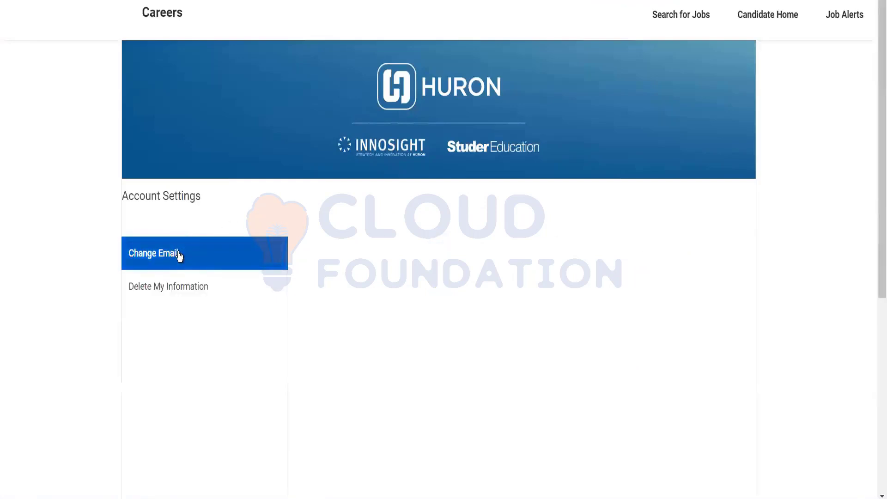
click(195, 288)
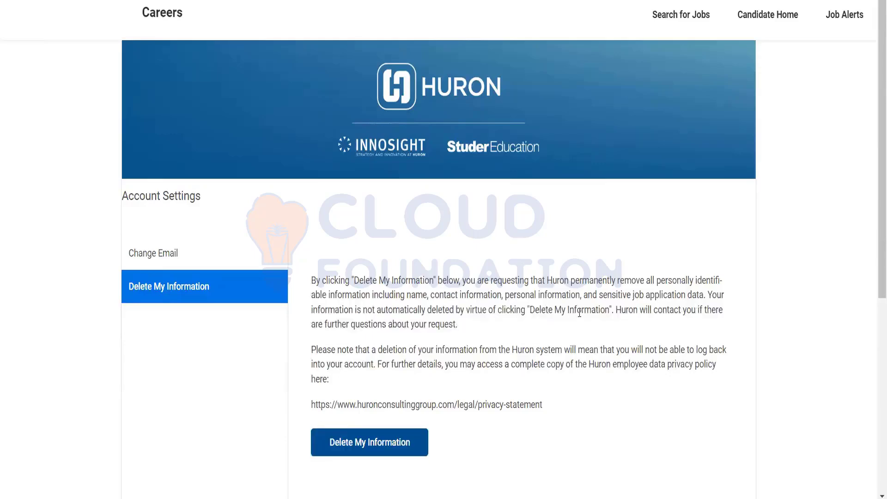
Open Job Alerts on the Huron careers site, examine the Create Job Alert form's fields and Frequency options, and close it without saving
click(837, 18)
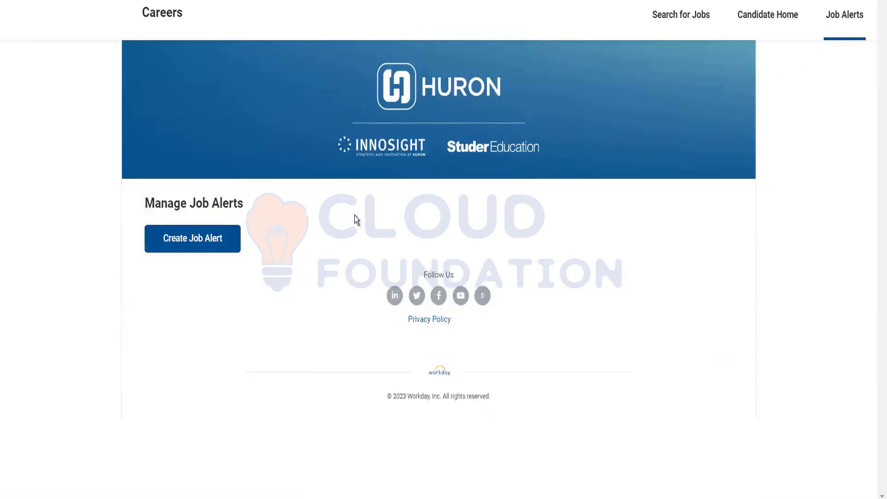
click(217, 241)
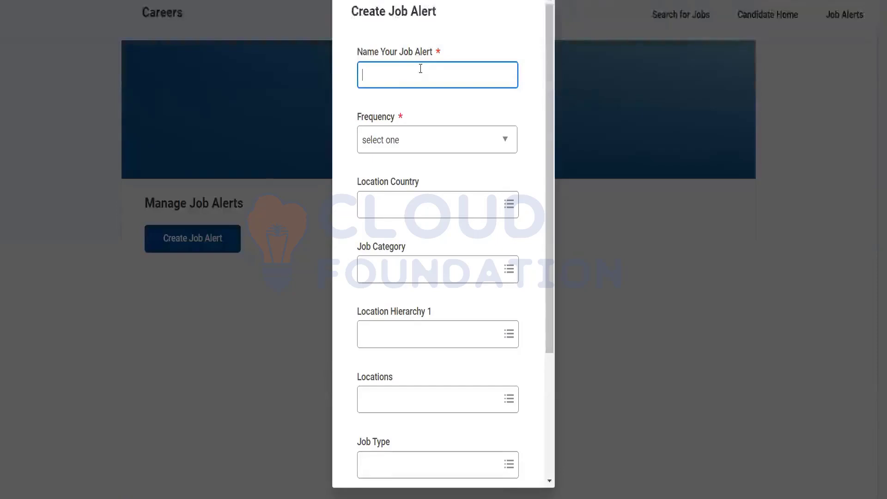
click(430, 139)
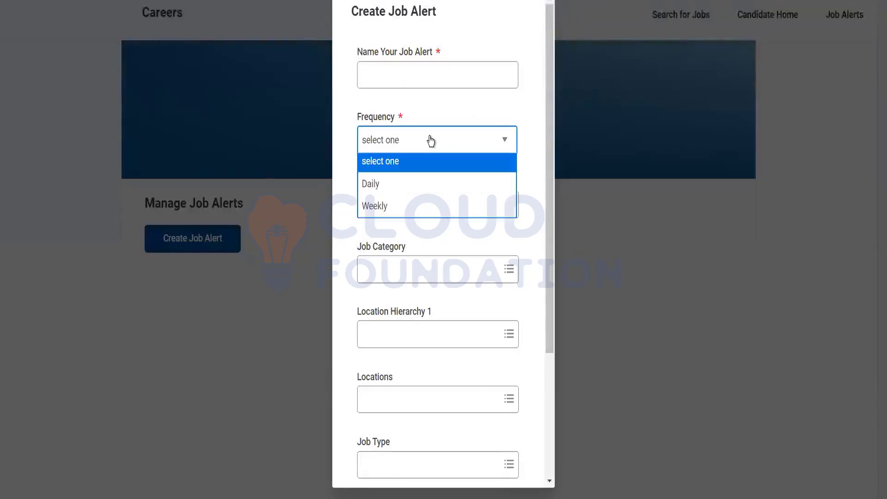
click(529, 178)
click(412, 205)
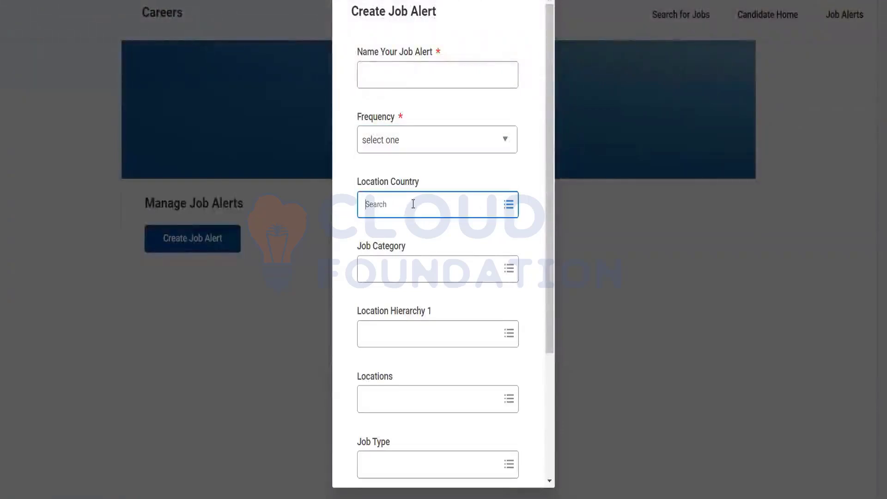
click(529, 234)
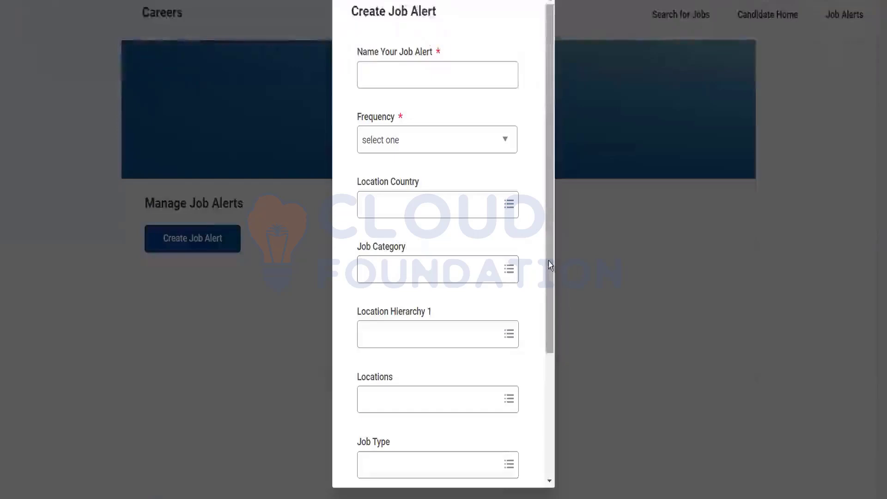
scroll(549, 289, down, 2)
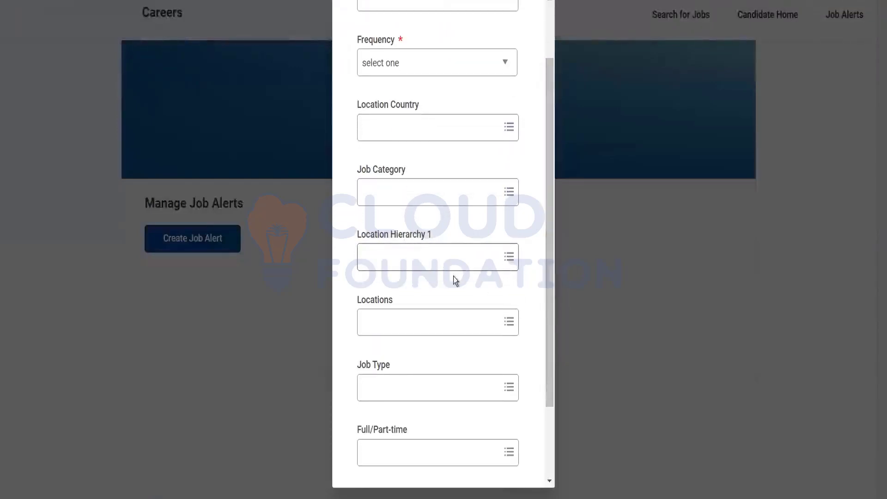
drag(551, 323, 553, 392)
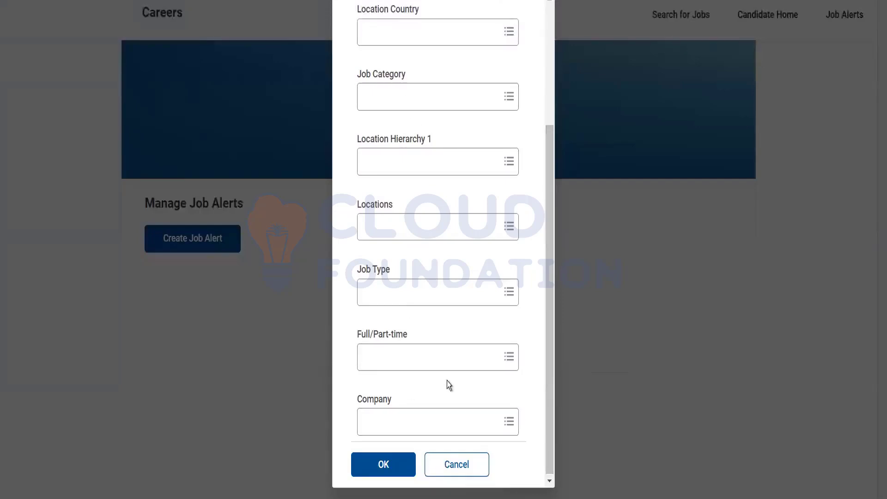
click(460, 464)
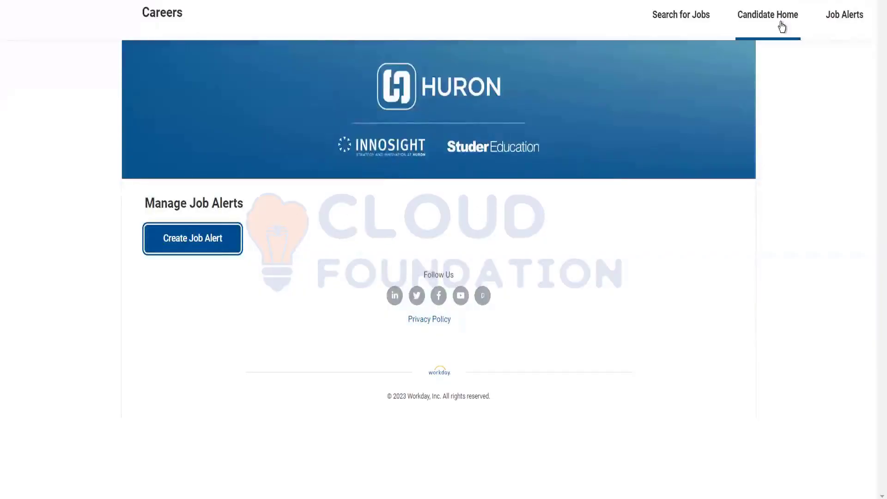
Return to the Candidate Home page and review its welcome heading and application overview
click(781, 25)
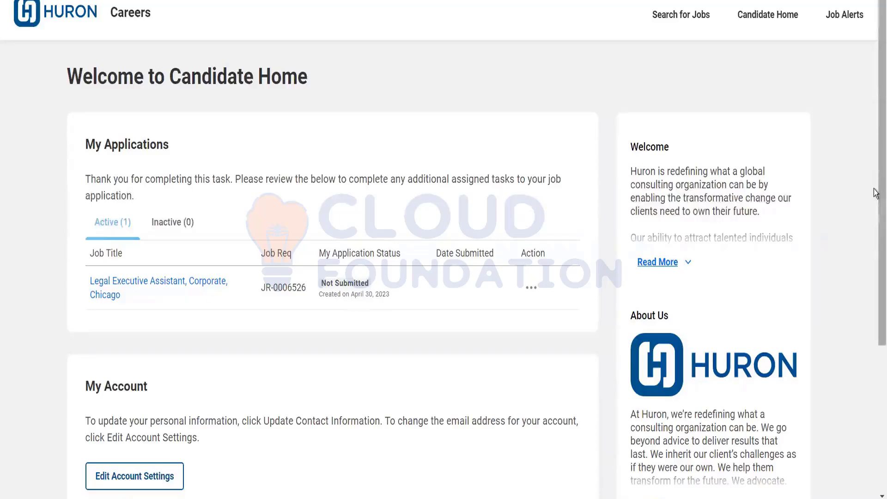
drag(875, 187, 864, 162)
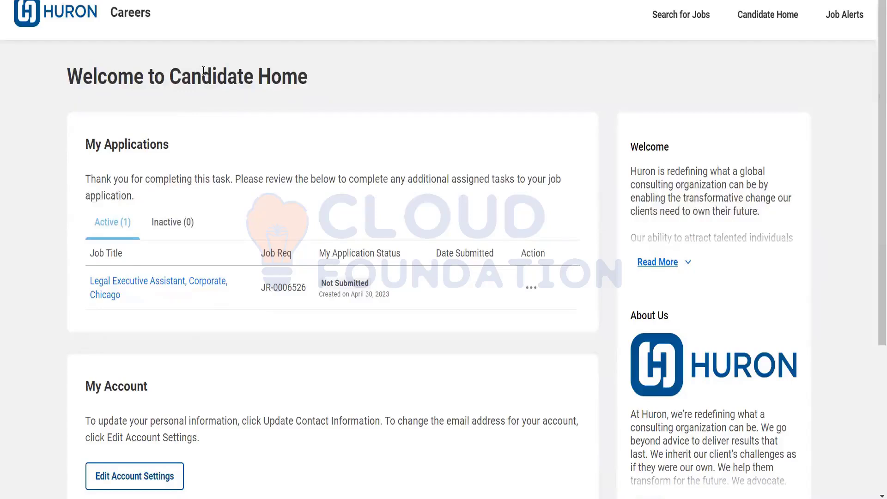
drag(174, 77, 341, 91)
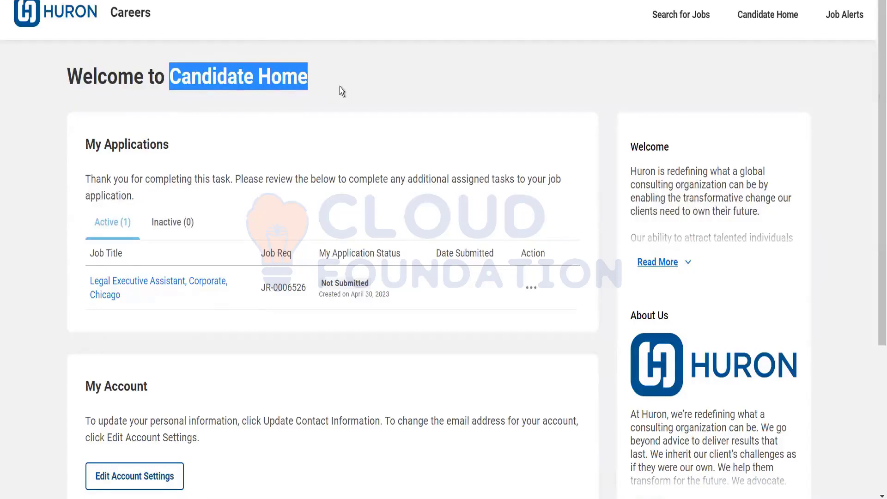
click(845, 133)
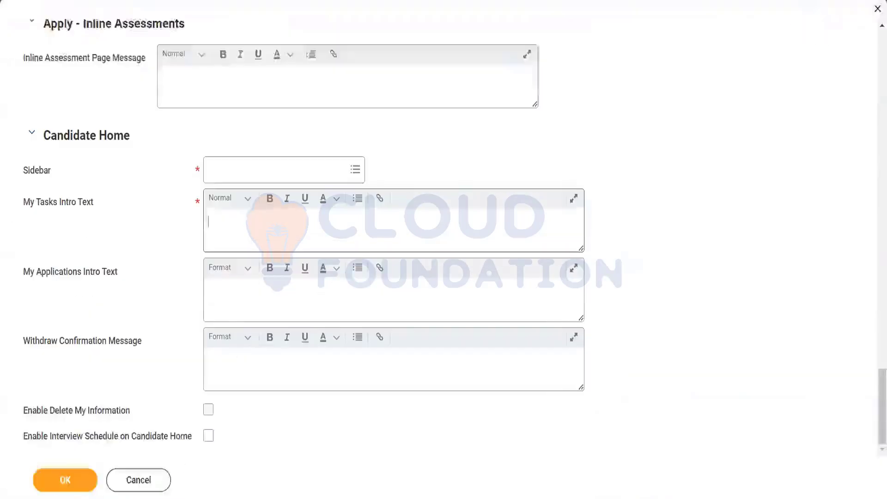
Compare the My Tasks and My Applications Intro Text fields with the intro text under My Applications on the published Candidate Home page
click(276, 226)
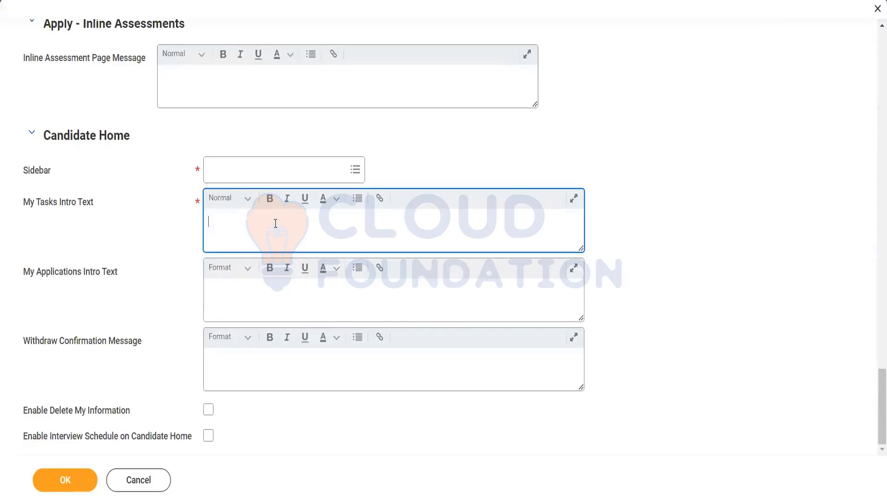
click(282, 300)
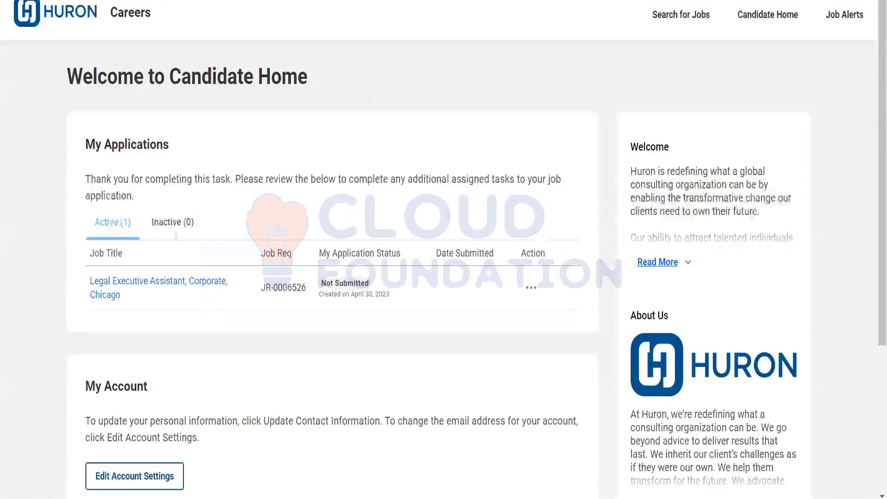
drag(86, 179, 157, 202)
drag(879, 177, 879, 261)
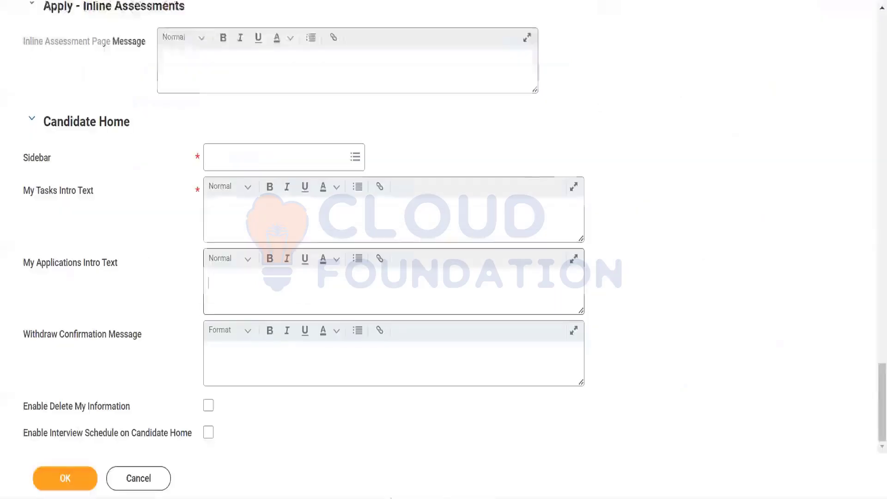
click(209, 282)
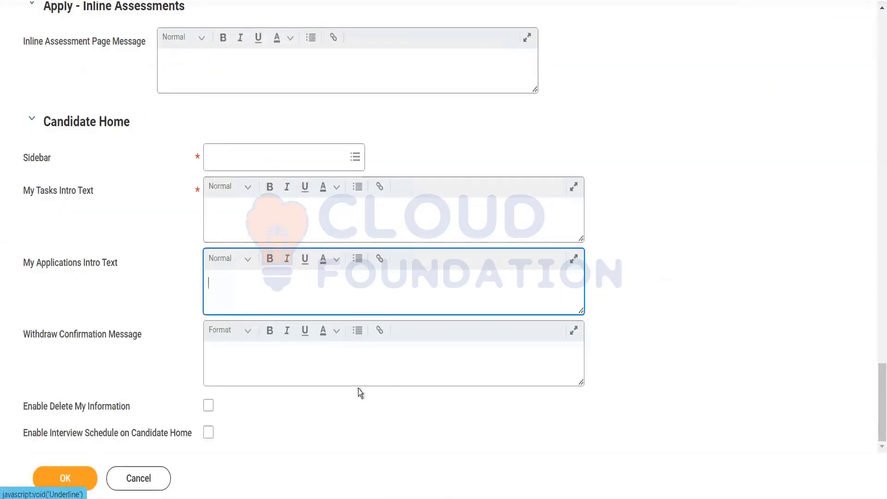
Look at the Withdraw Confirmation Message field and the actions offered for the Legal Executive Assistant, Corporate, Chicago application
click(345, 364)
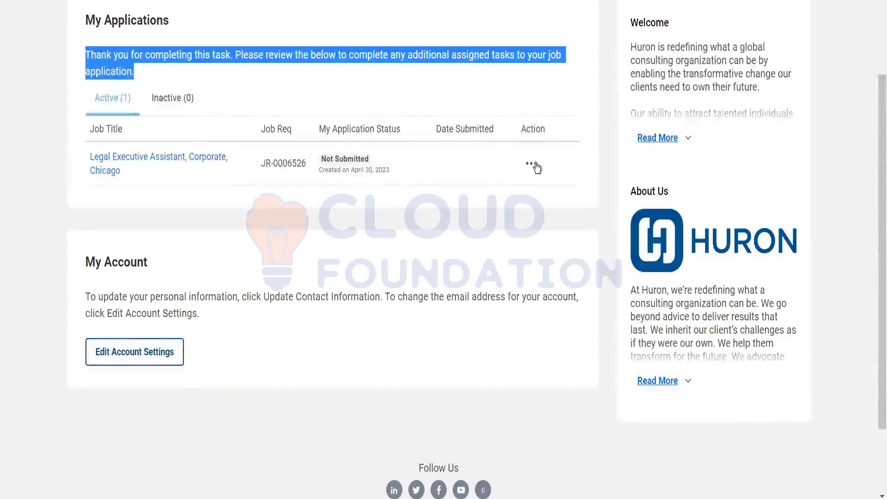
click(533, 165)
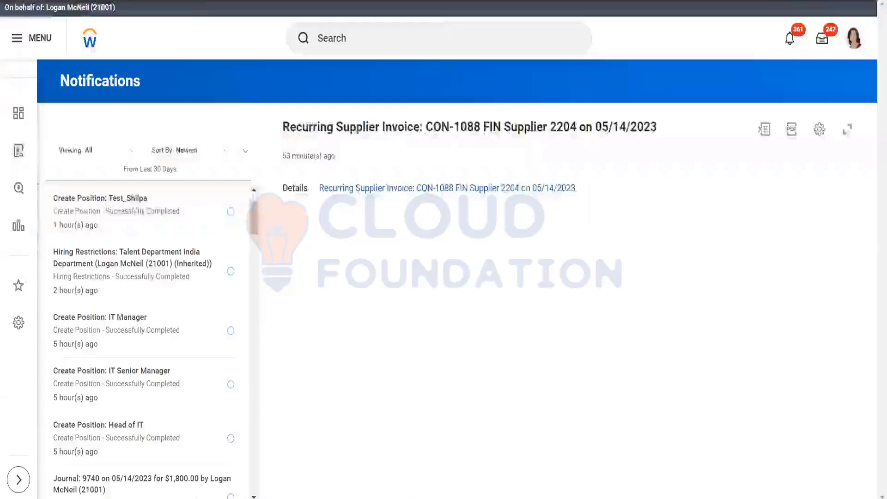
click(322, 361)
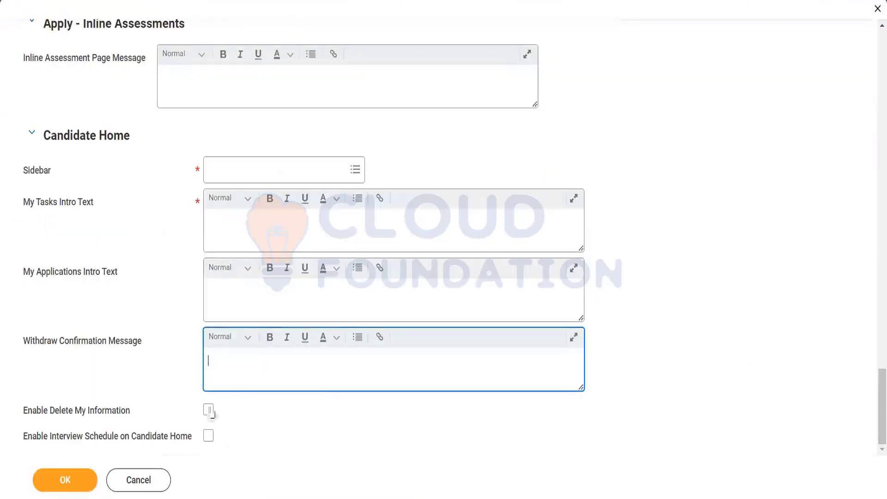
Enable Interview Schedule on Candidate Home and check the published Candidate Home page against this setting
click(208, 435)
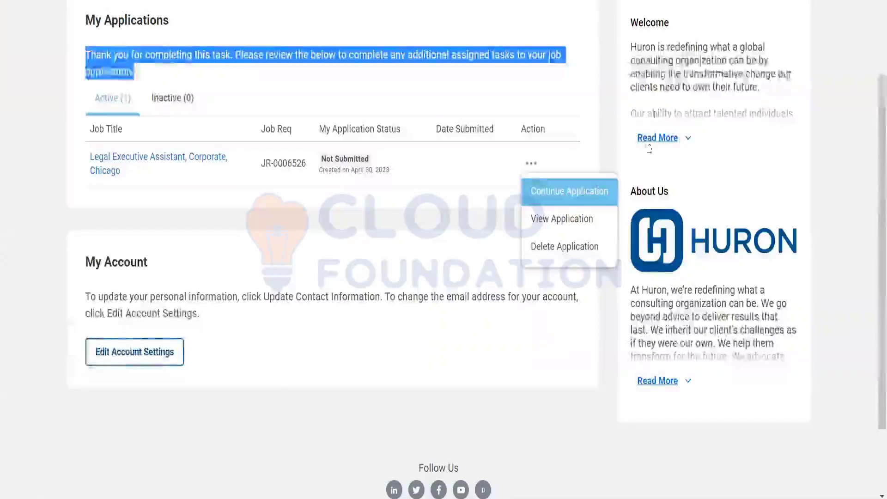
click(821, 214)
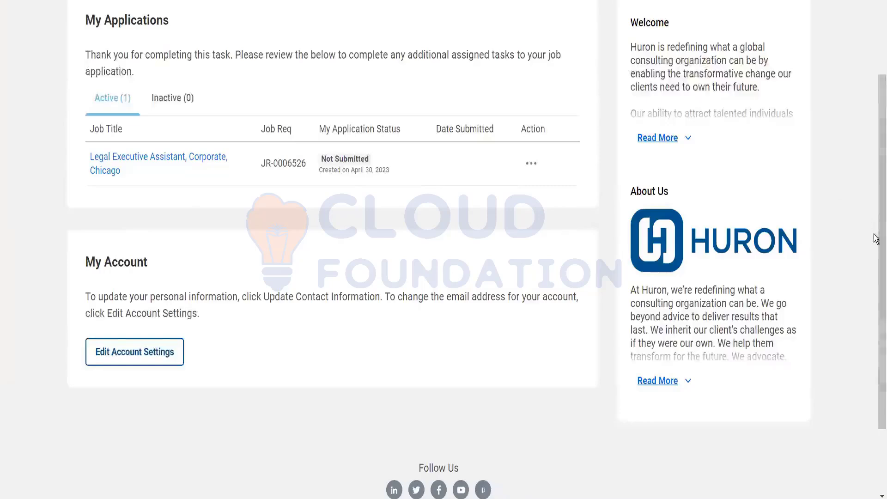
drag(877, 242, 878, 111)
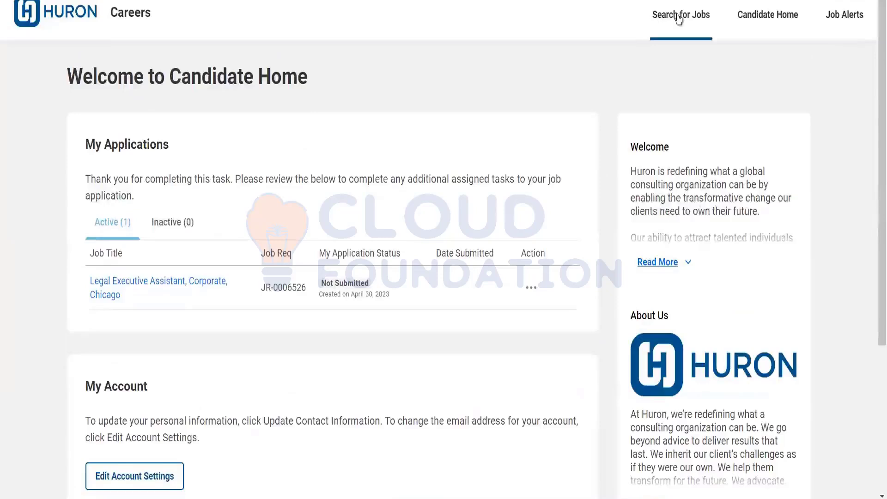
click(839, 20)
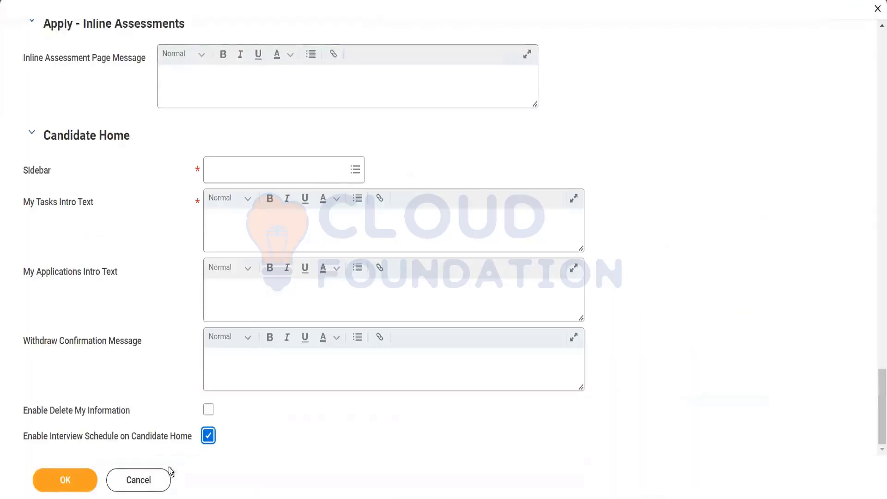
Cancel the external career site configuration and discard its changes
click(141, 480)
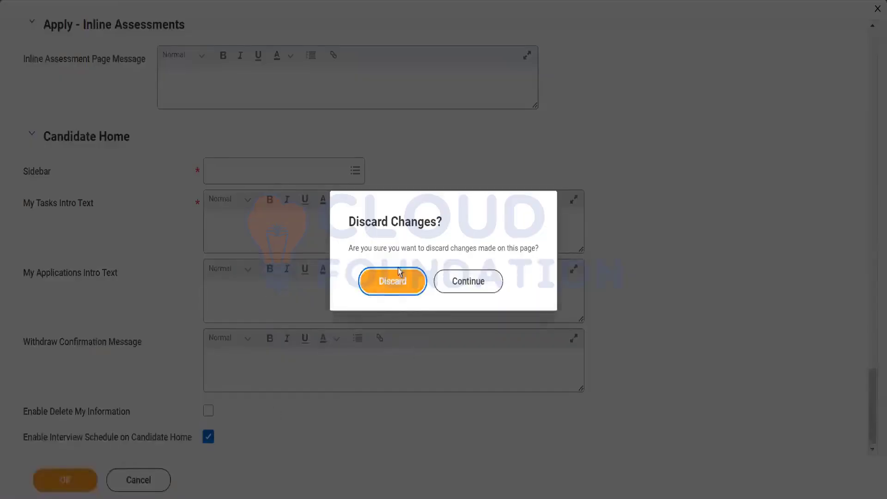
click(393, 282)
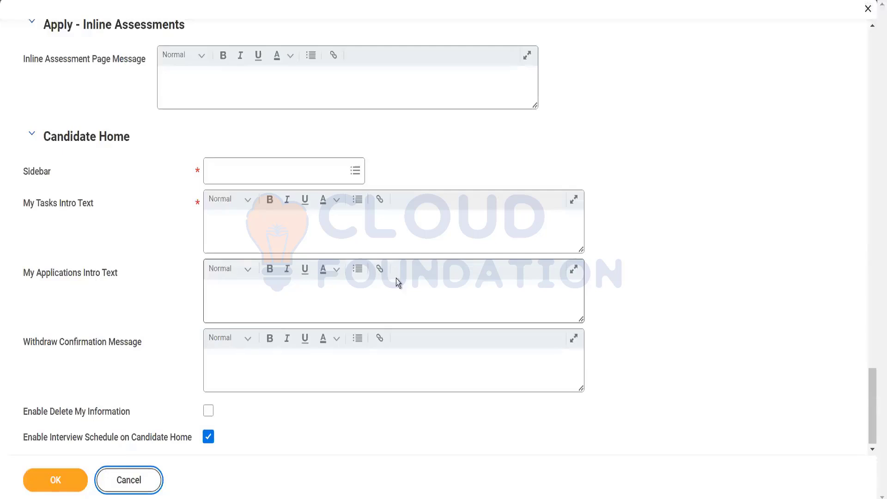
click(141, 483)
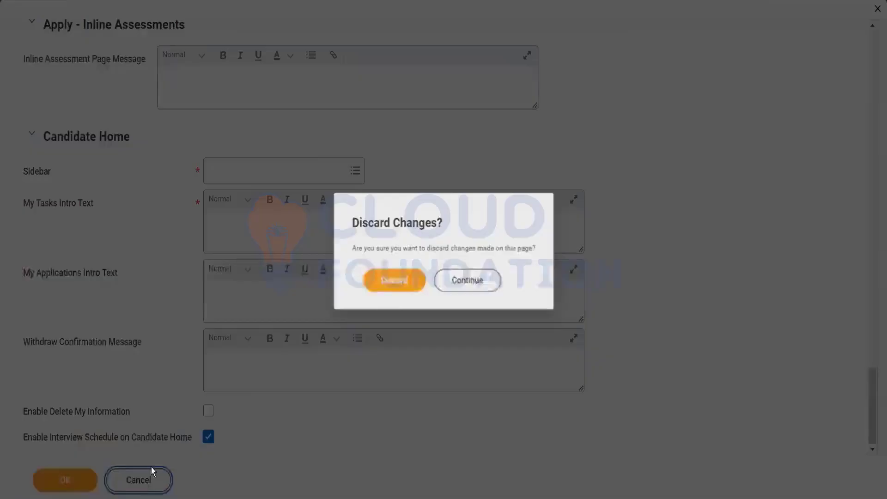
click(383, 281)
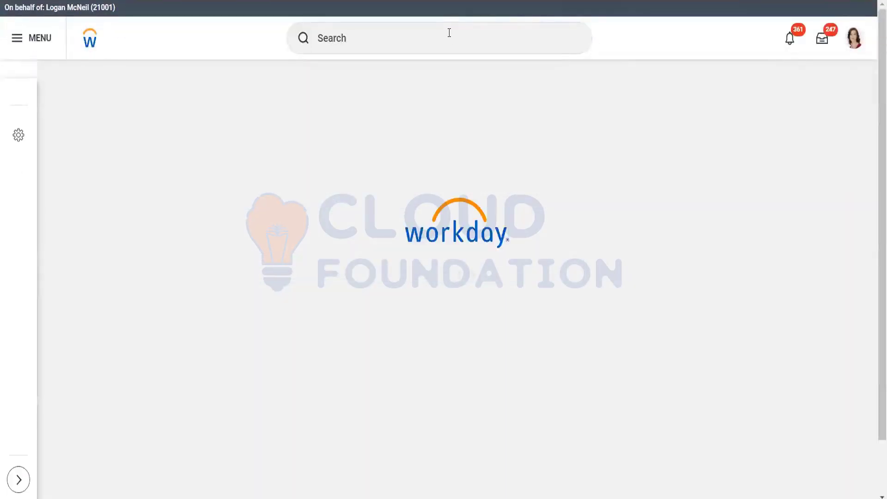
Search Workday for "pre -hire" and open the Pre-Hire Contact Information report
click(450, 32)
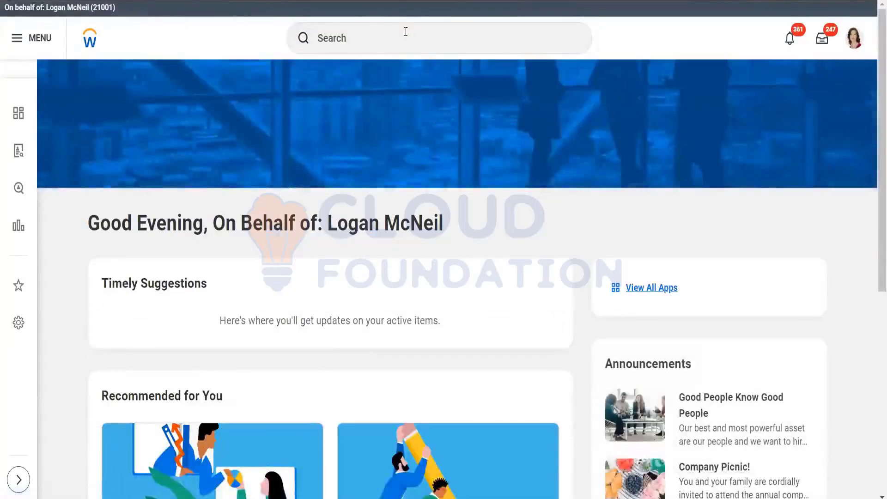
click(377, 36)
text(pre)
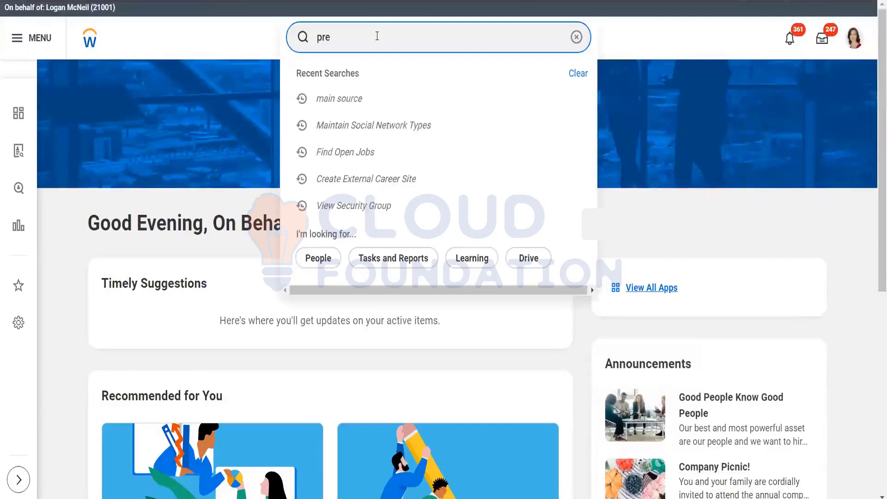
text( -hire)
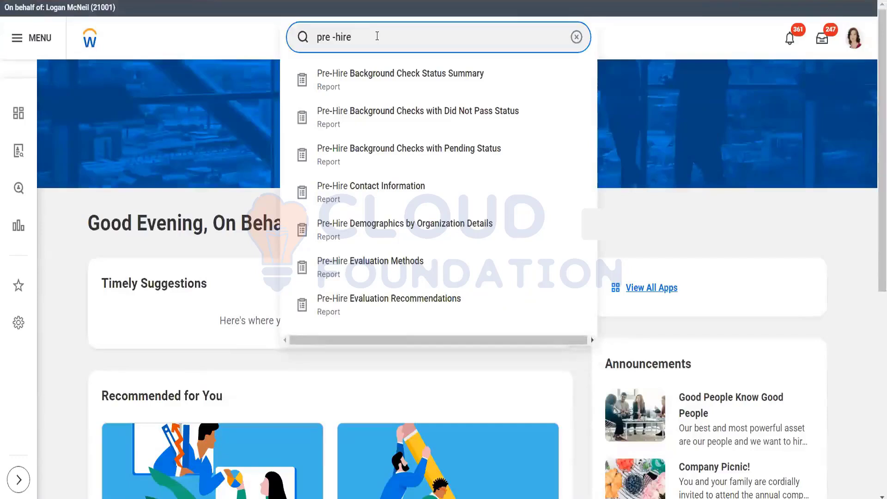
click(387, 195)
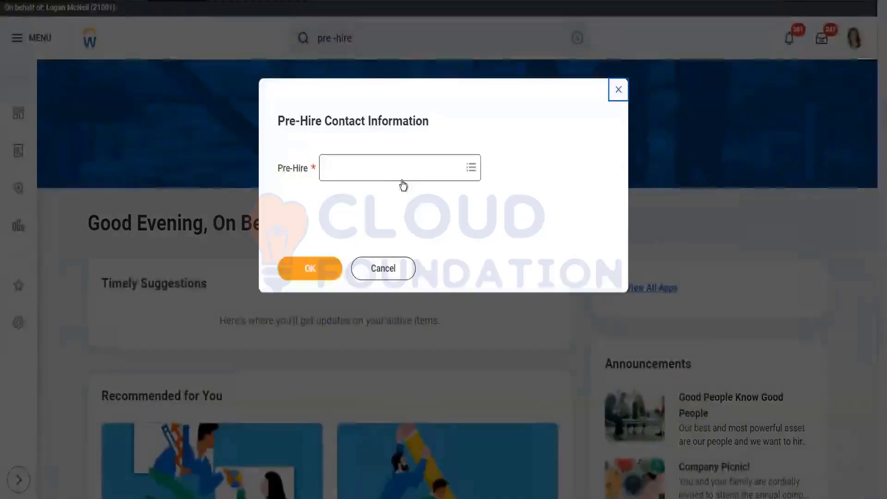
Run the Pre-Hire Contact Information report for a pre-hire found by partial name, and open that person's related actions
click(388, 170)
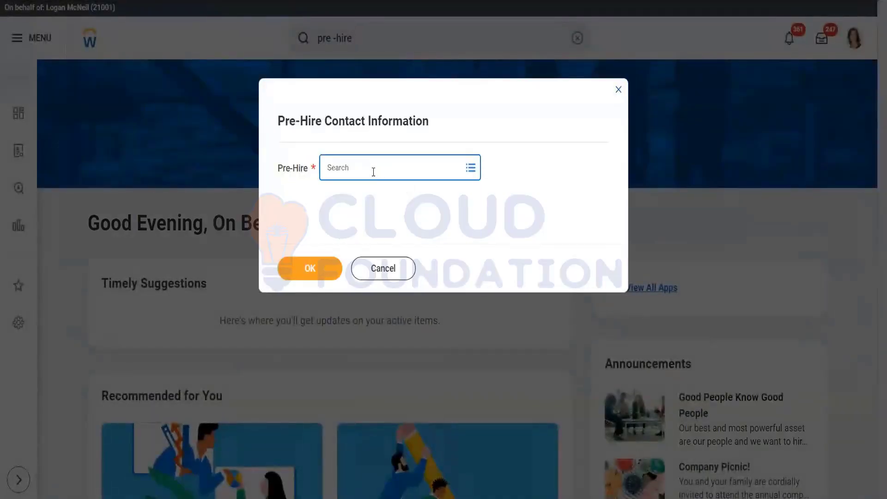
text(na)
key(Return)
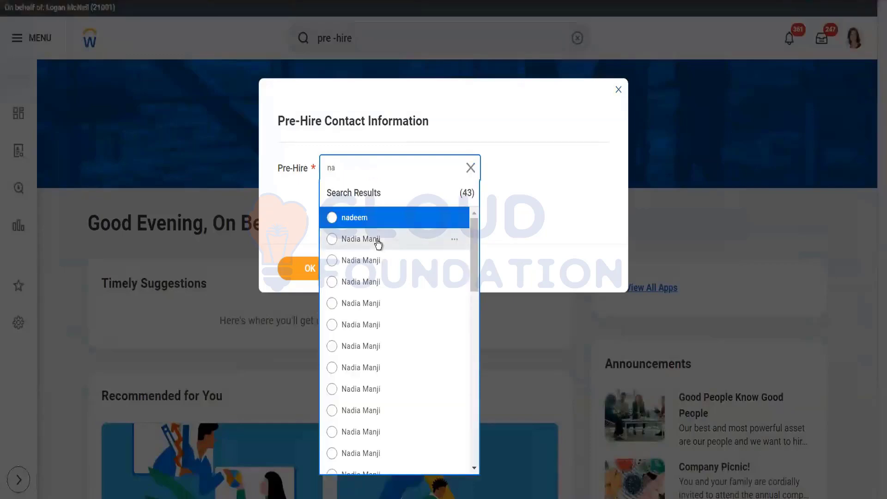
click(378, 240)
click(301, 269)
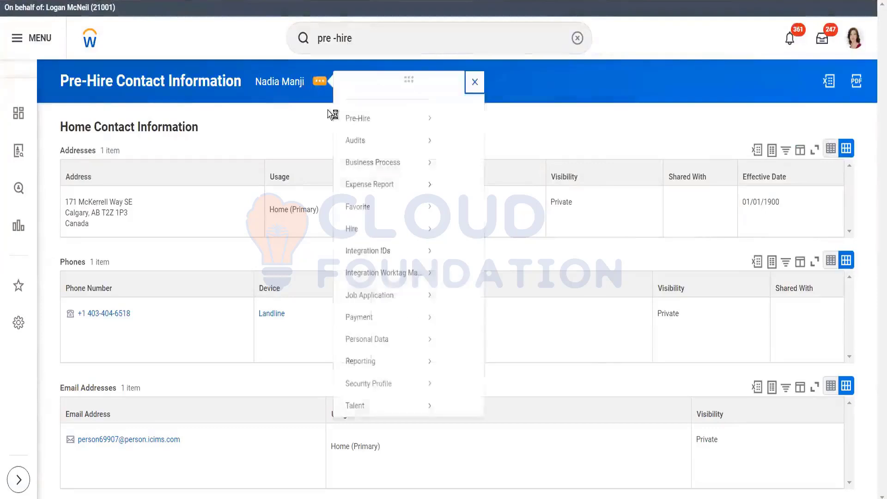
mouse_move(373, 135)
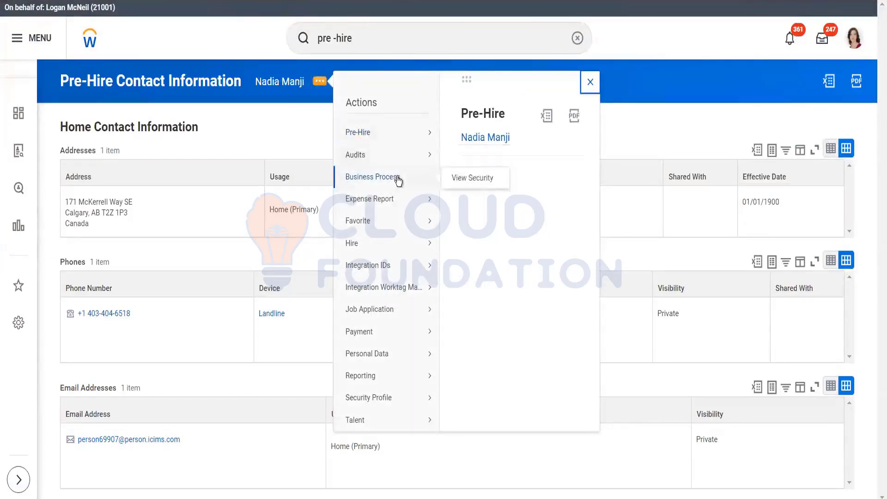
Open Edit Pre-Hire Profile from the pre-hire's Job Application actions, review the form down to Consider for Positions, and cancel it
mouse_move(399, 201)
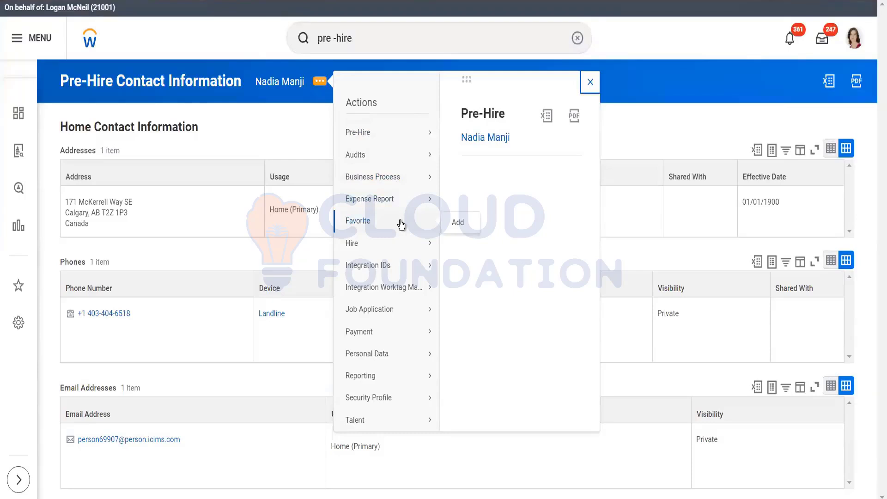
mouse_move(400, 254)
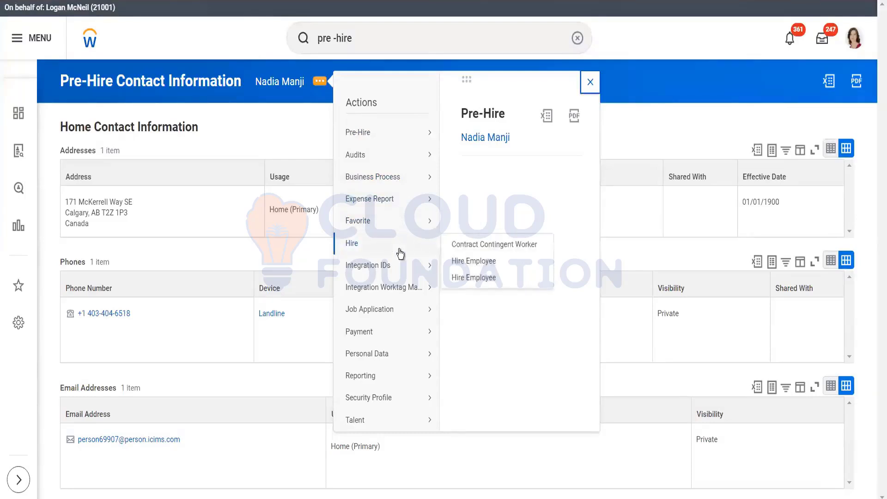
mouse_move(398, 311)
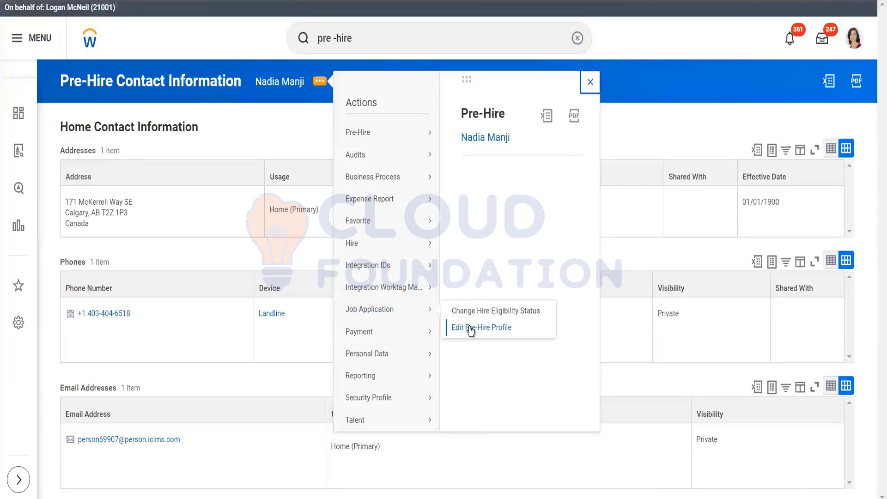
click(471, 329)
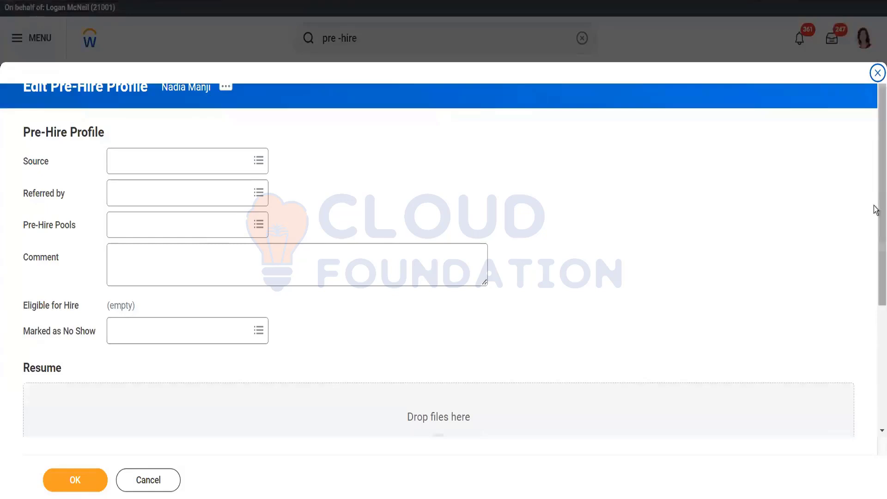
click(876, 344)
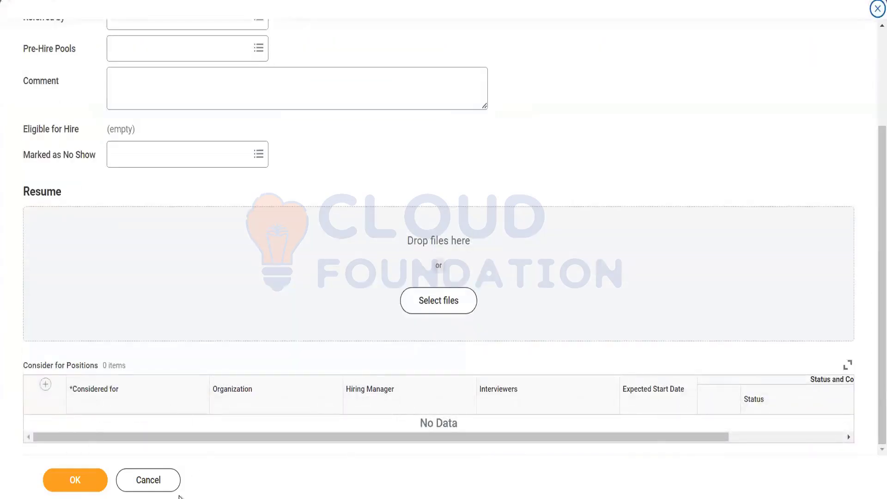
click(156, 489)
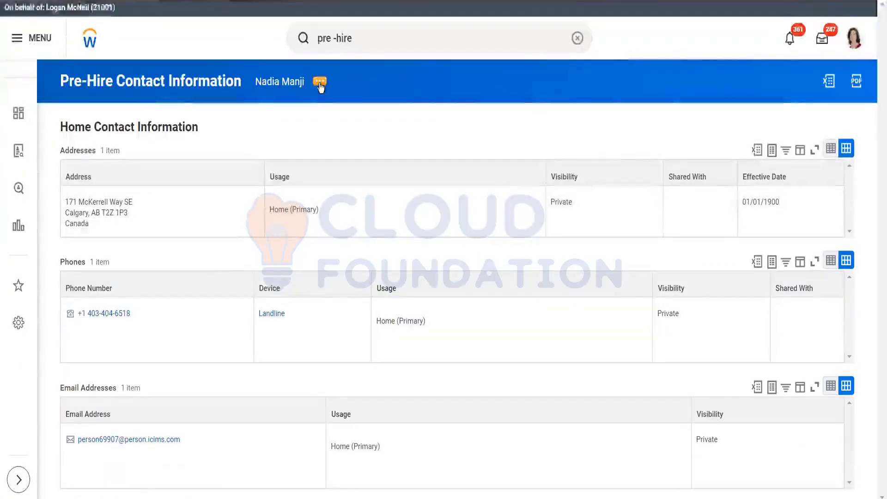
Reopen the pre-hire's related actions and review the options available under Personal Data
click(320, 84)
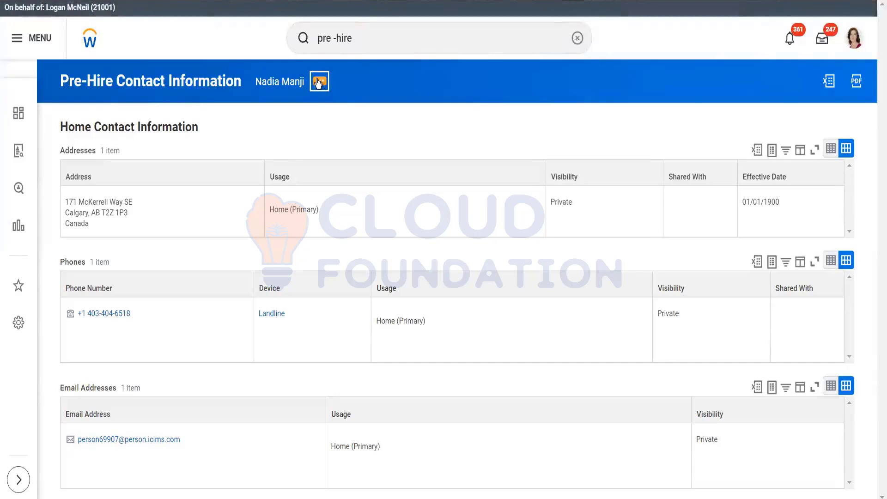
click(318, 82)
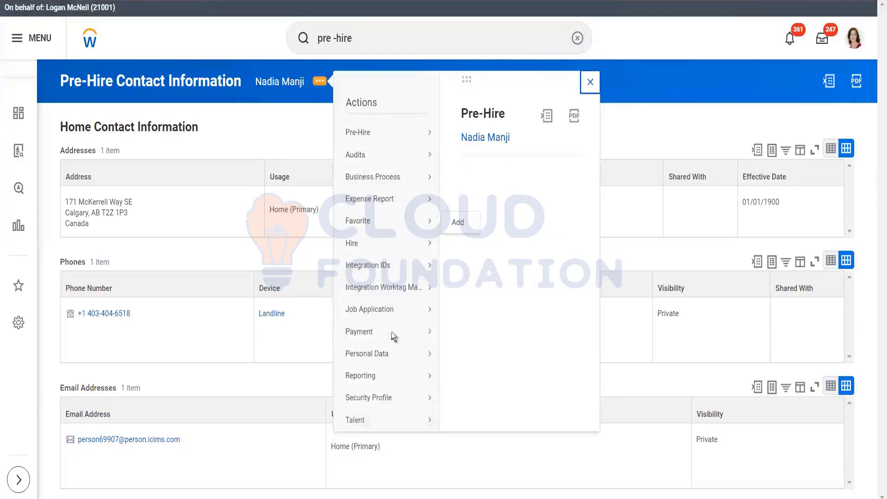
mouse_move(382, 355)
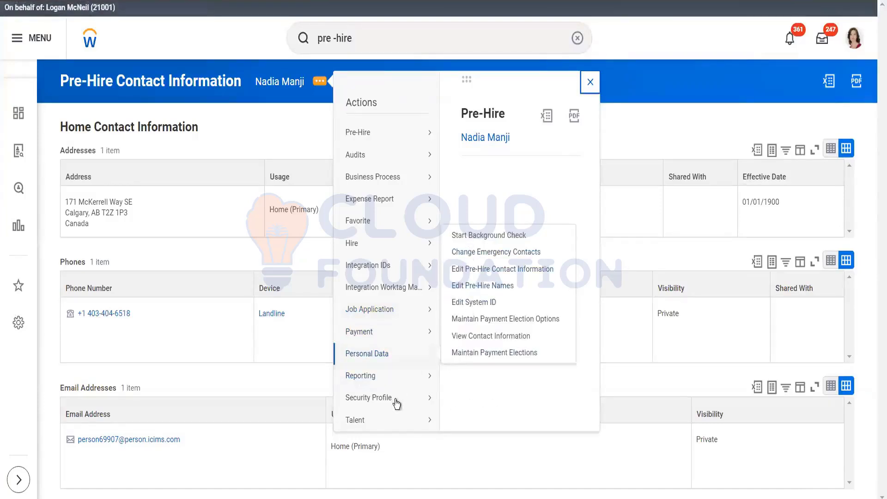
mouse_move(391, 423)
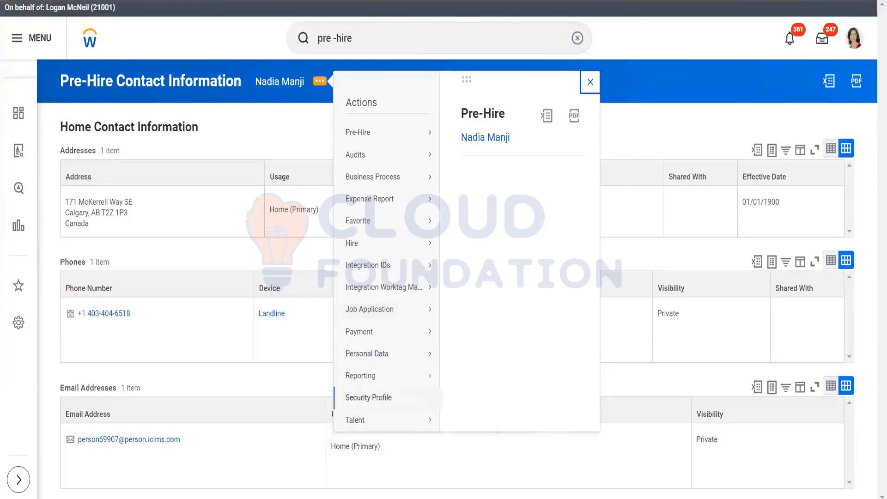
Open Change Hire Eligibility Status for the pre-hire, inspect the Eligible for Hire choices, and cancel without selecting one
mouse_move(404, 270)
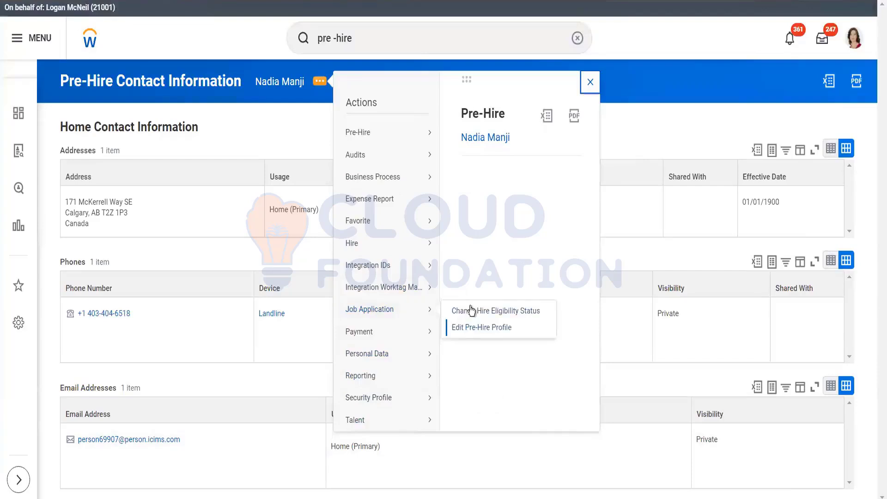
click(472, 311)
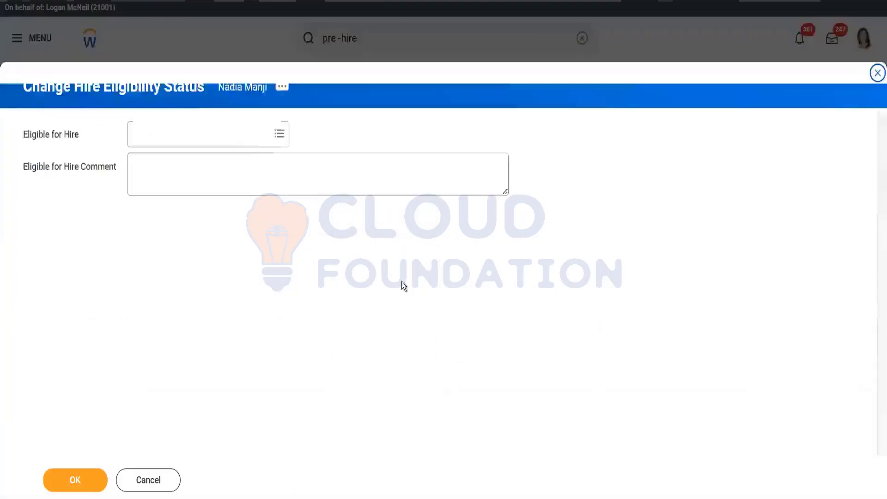
click(247, 135)
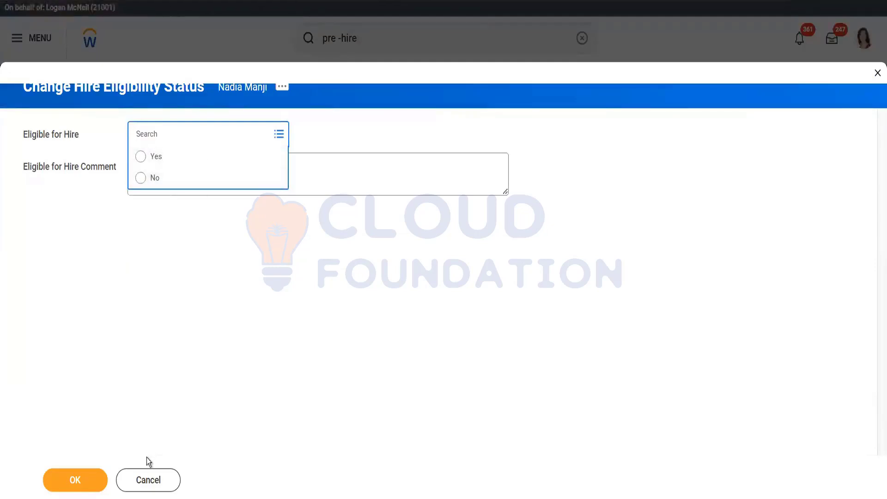
click(161, 481)
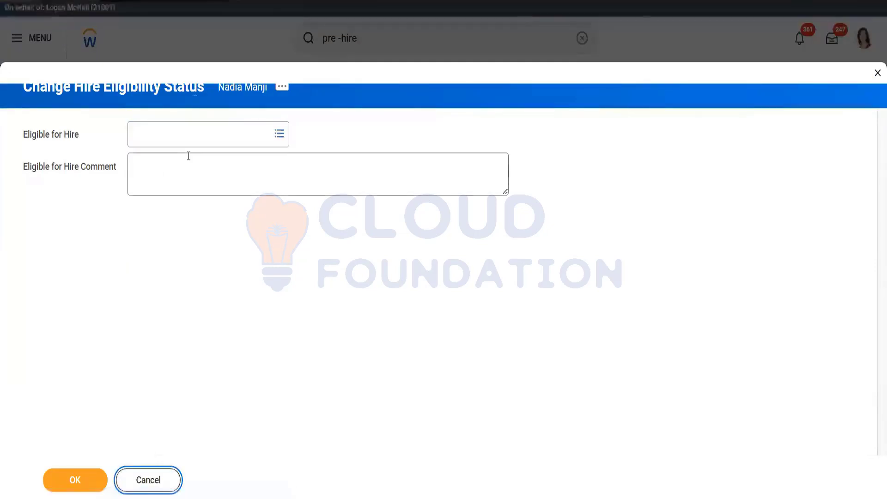